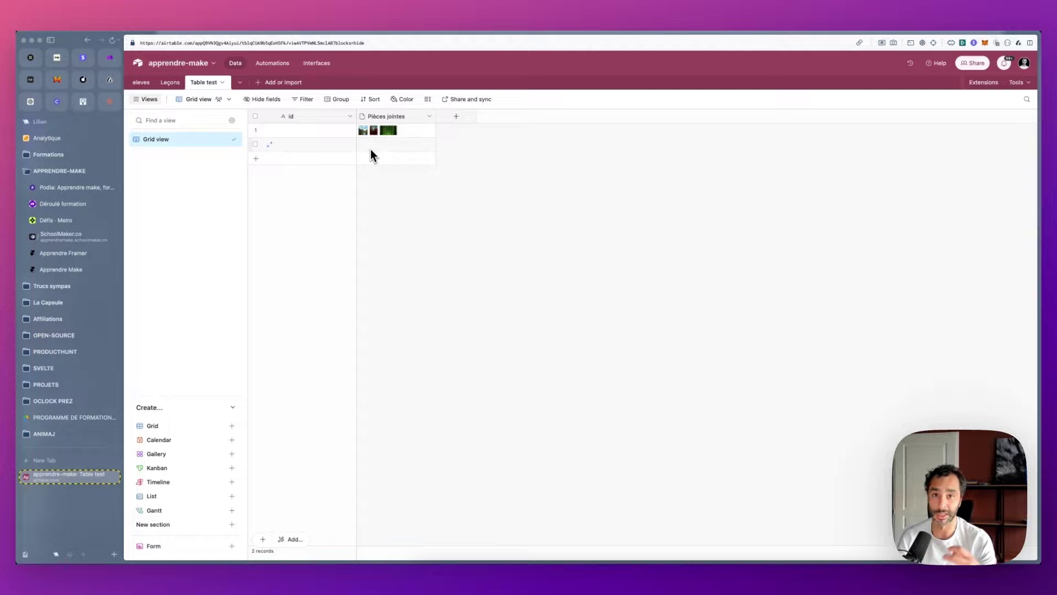
Step: Switch to the Make scenario and set the id field of the Airtable Create a Record module to "nawak"
{"action": "key", "text": "ctrl+Tab"}
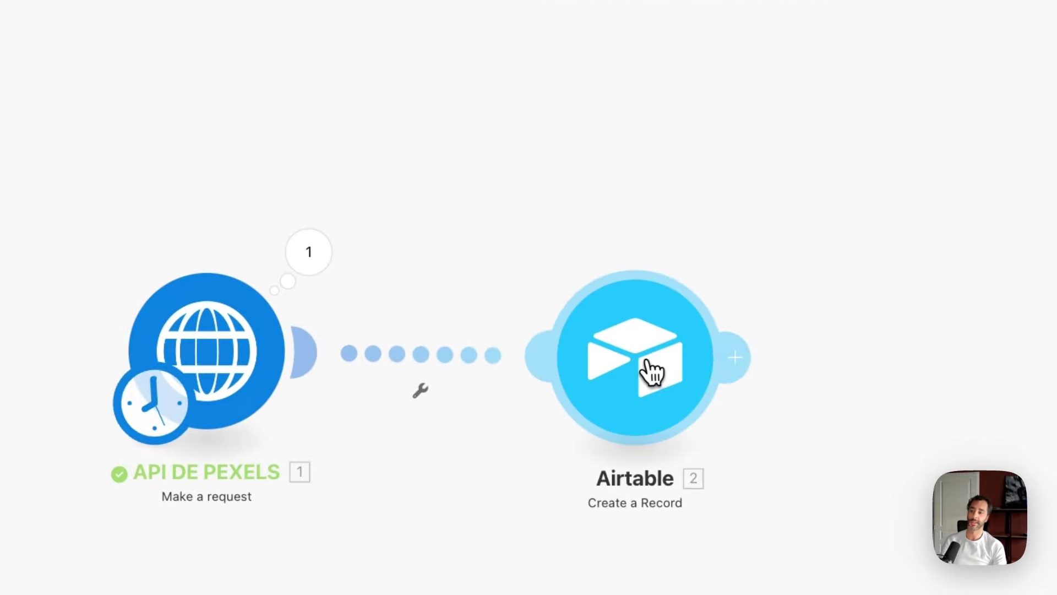
{"action": "left_click", "coordinate": [649, 366]}
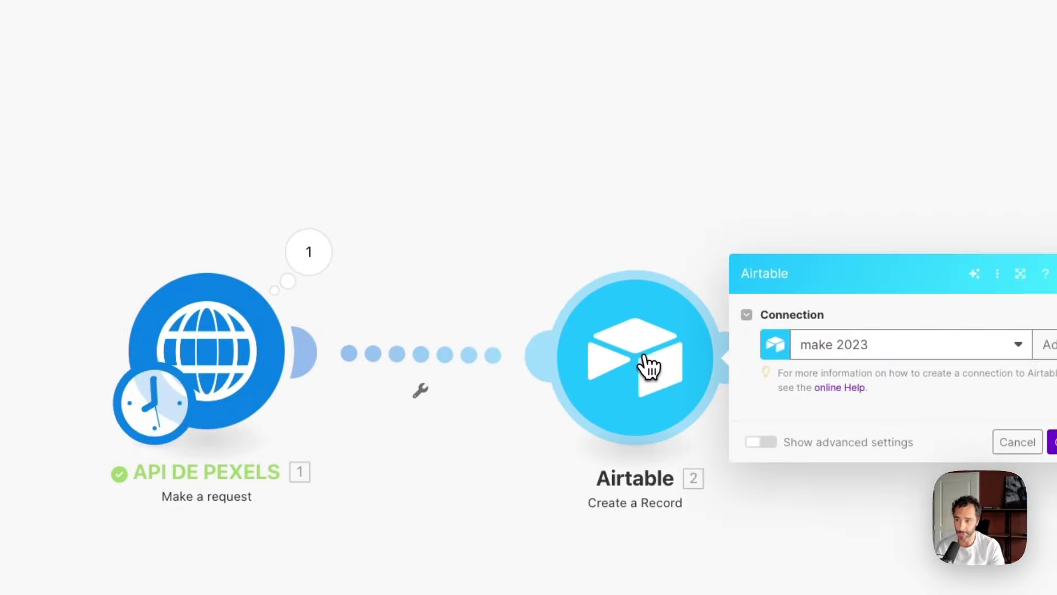
{"action": "left_click", "coordinate": [443, 337]}
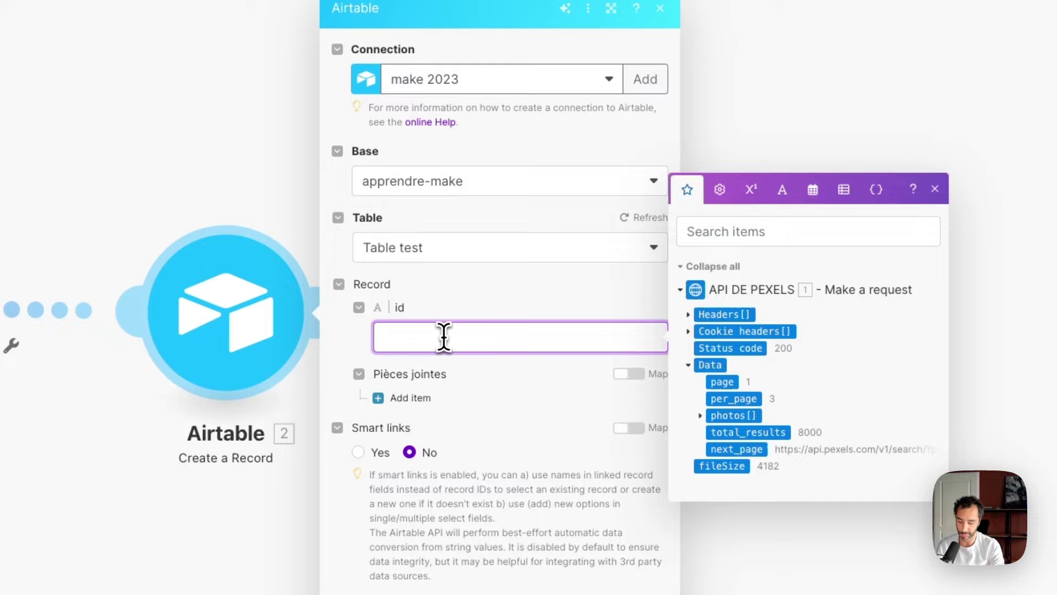
{"action": "type", "text": "nawak"}
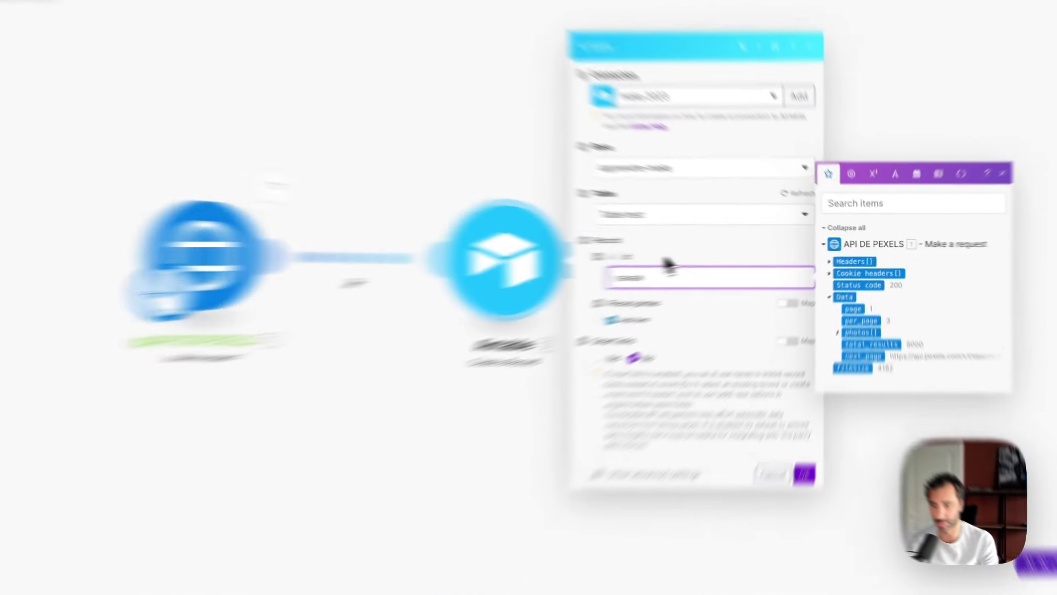
{"action": "left_click", "coordinate": [695, 279]}
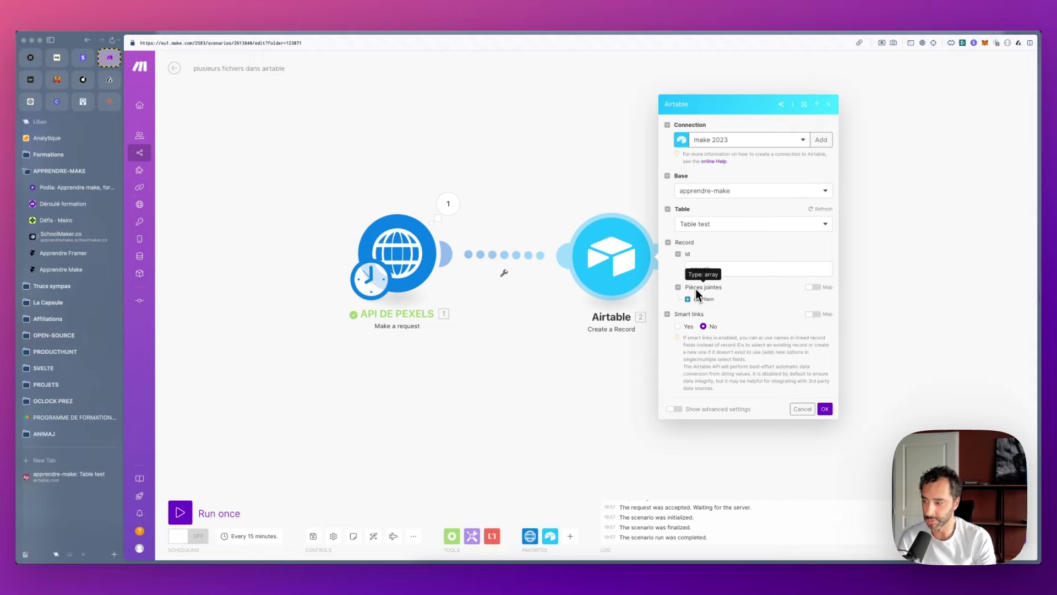
Step: Check the Pièces jointes column in Airtable and try four attachment items in the Make module, deleting items 4 and 3
{"action": "key", "text": "ctrl+Tab"}
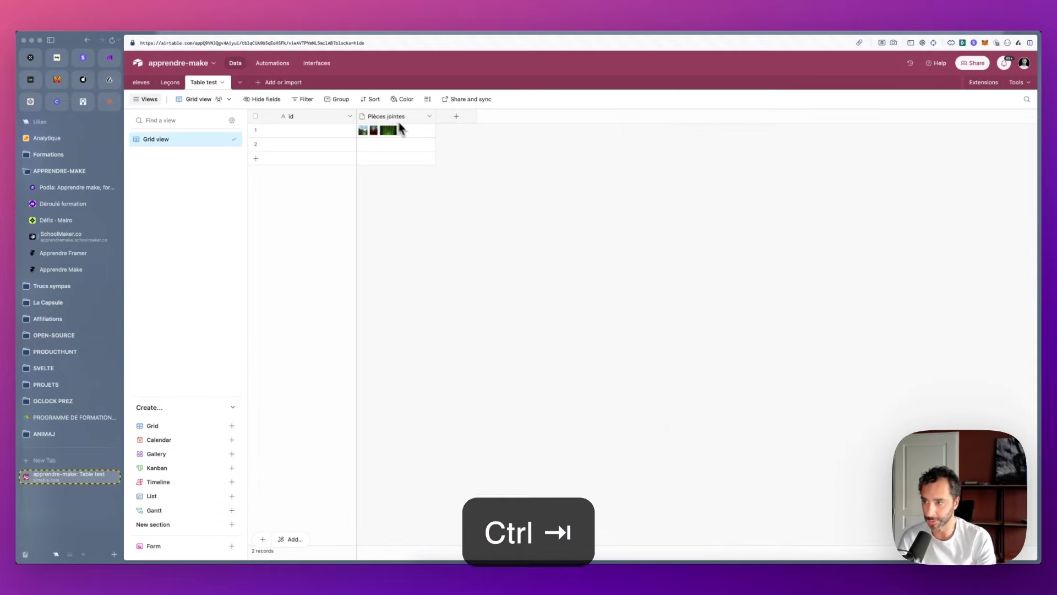
{"action": "key", "text": "ctrl+Tab"}
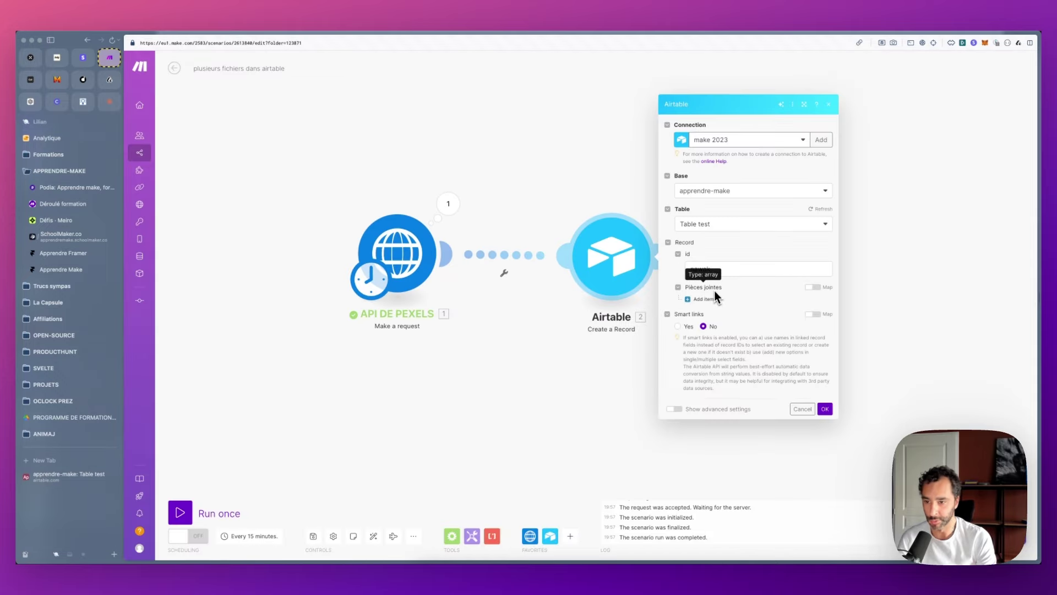
{"action": "left_click", "coordinate": [700, 299]}
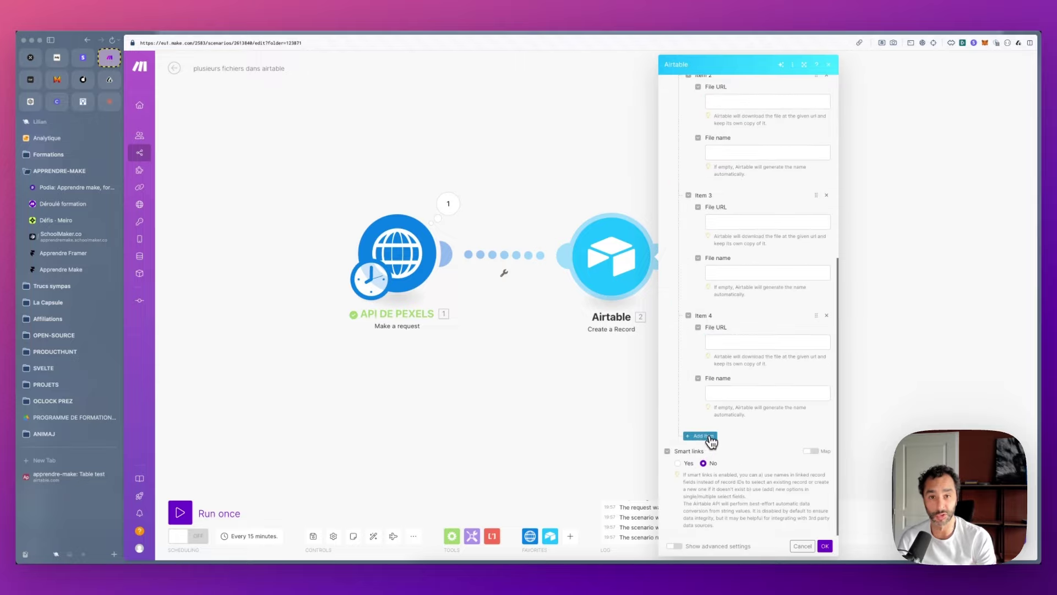
{"action": "left_click", "coordinate": [826, 316]}
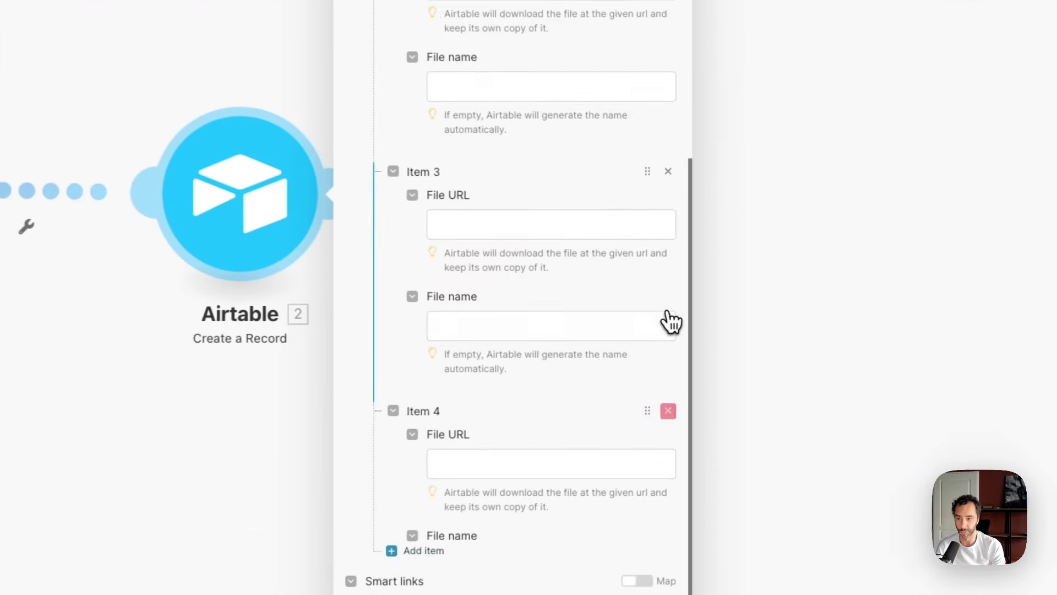
{"action": "scroll", "coordinate": [774, 313], "scroll_direction": "up", "scroll_amount": 2}
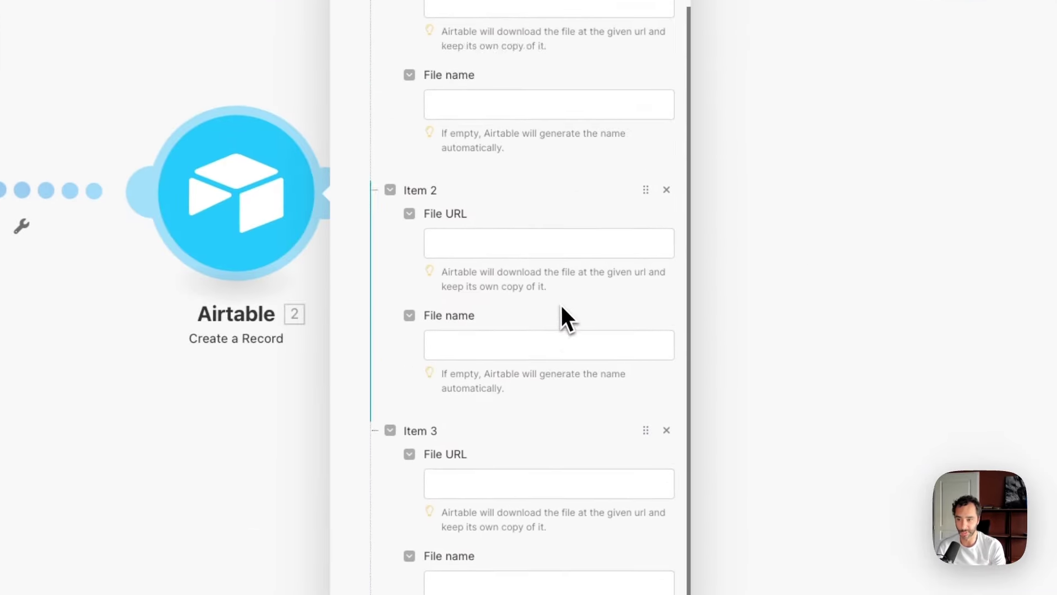
{"action": "scroll", "coordinate": [561, 306], "scroll_direction": "up", "scroll_amount": 5}
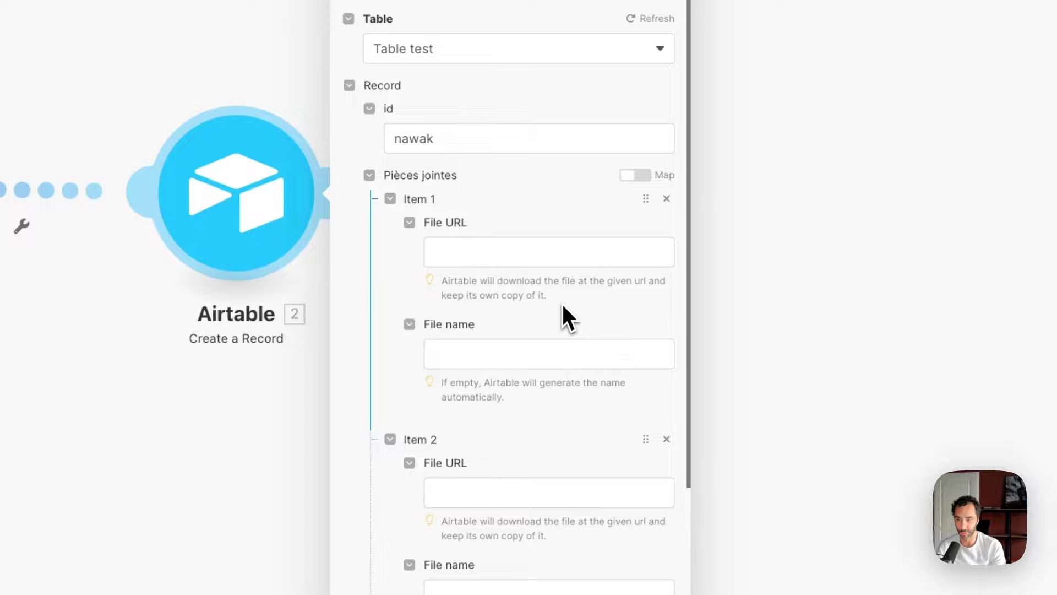
{"action": "scroll", "coordinate": [562, 309], "scroll_direction": "down", "scroll_amount": 6}
{"action": "left_click", "coordinate": [668, 311]}
{"action": "scroll", "coordinate": [619, 315], "scroll_direction": "up", "scroll_amount": 3}
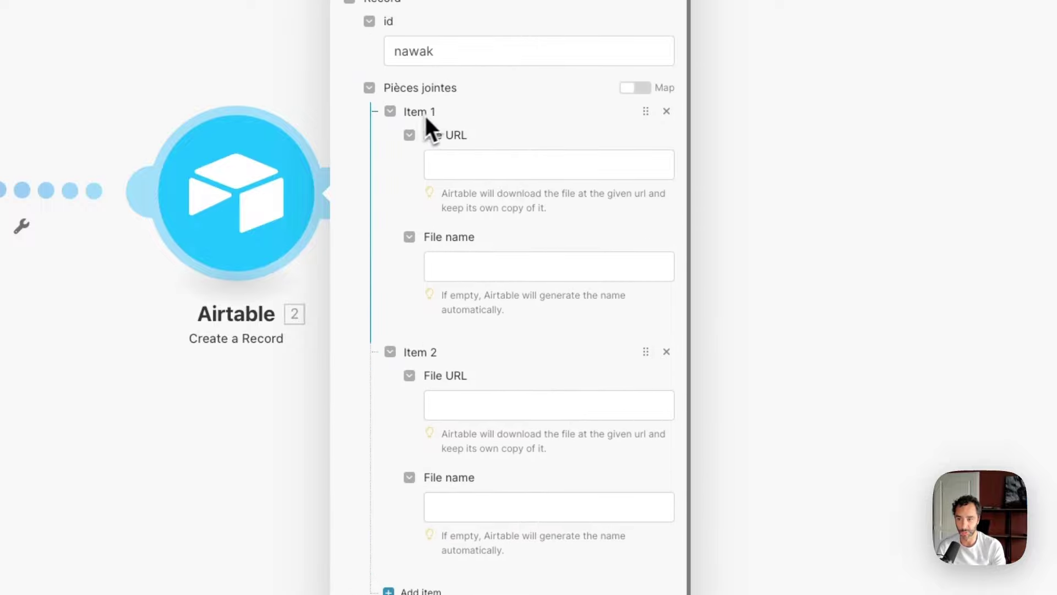
Step: Go through the File URL and File name fields of both attachment items and delete the two items
{"action": "left_click", "coordinate": [453, 168]}
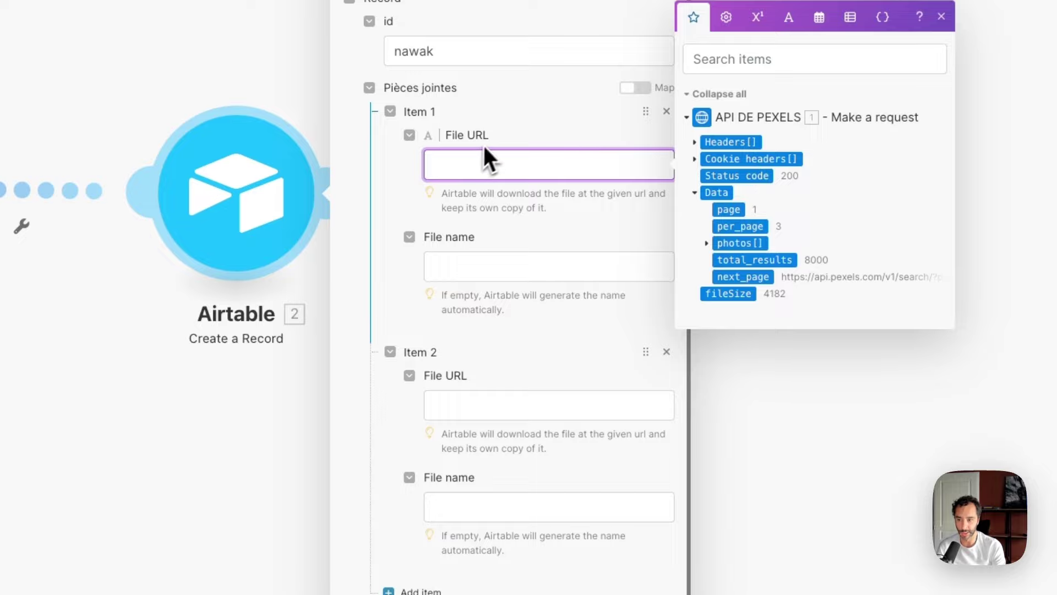
{"action": "left_click", "coordinate": [465, 265]}
{"action": "left_click", "coordinate": [451, 404]}
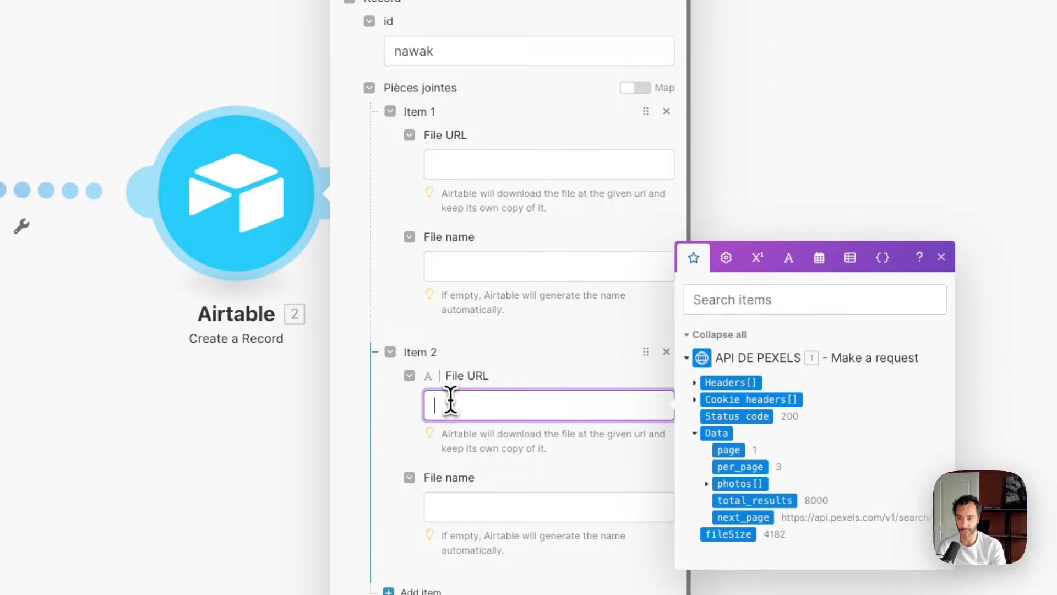
{"action": "left_click", "coordinate": [480, 498]}
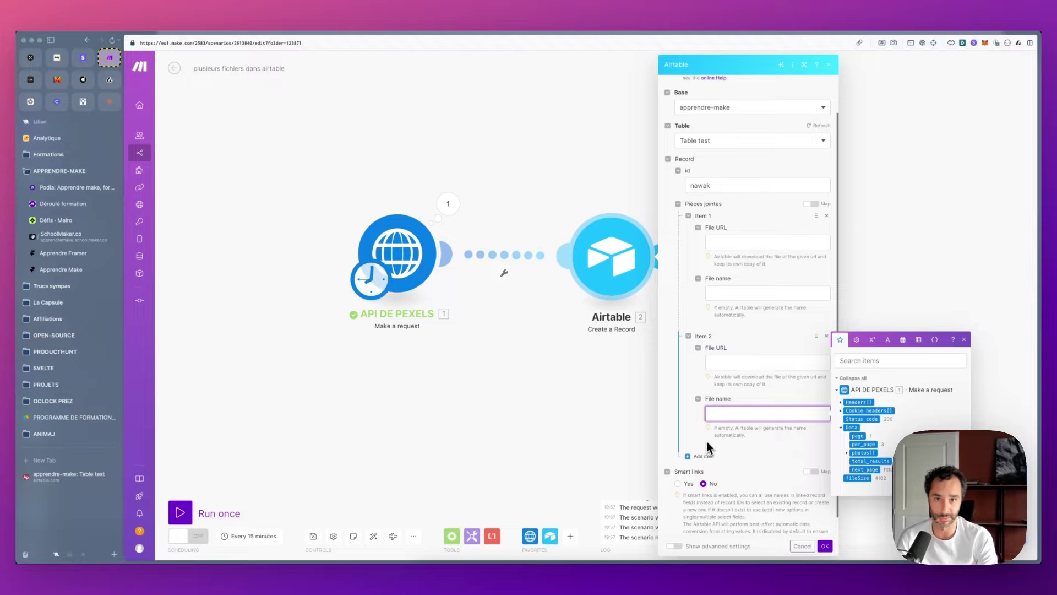
{"action": "left_click", "coordinate": [826, 335]}
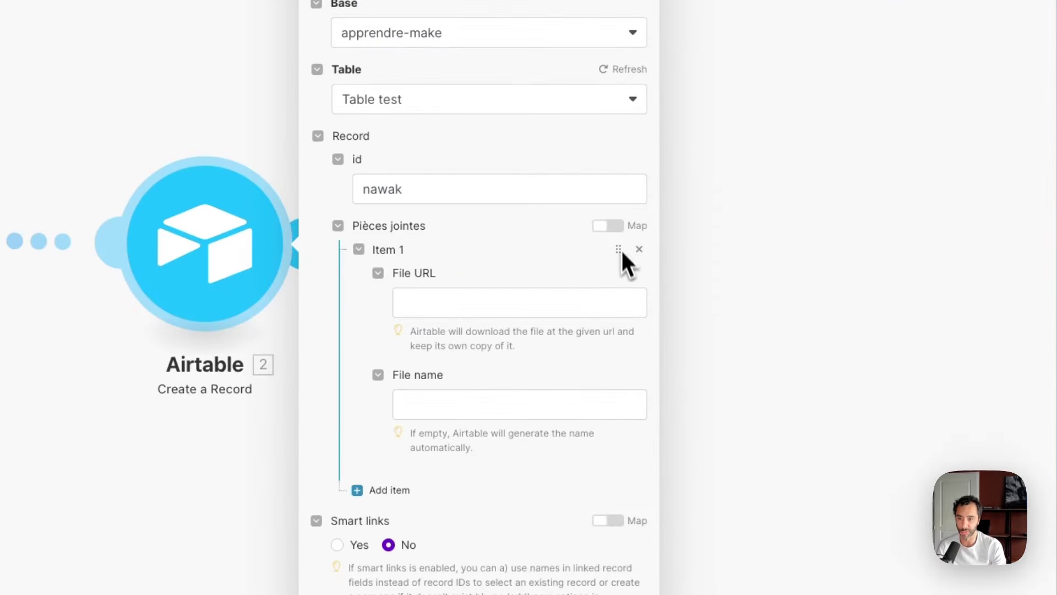
{"action": "left_click", "coordinate": [639, 249]}
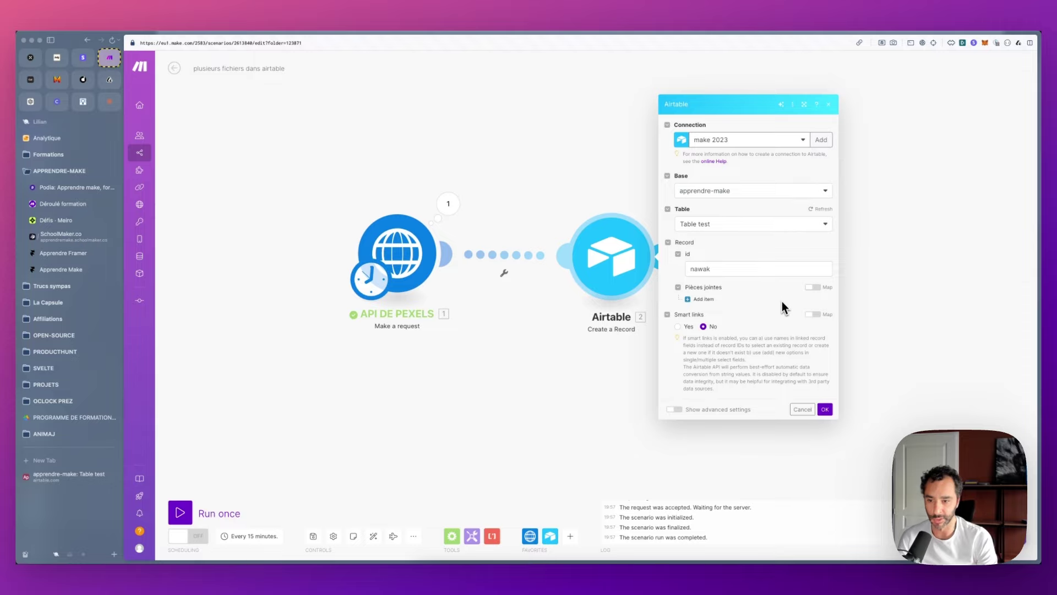
Step: Try mapping Pièces jointes as an array, switch mapping back off, and try a single attachment item before deleting it
{"action": "left_click", "coordinate": [818, 288]}
{"action": "left_click", "coordinate": [752, 301]}
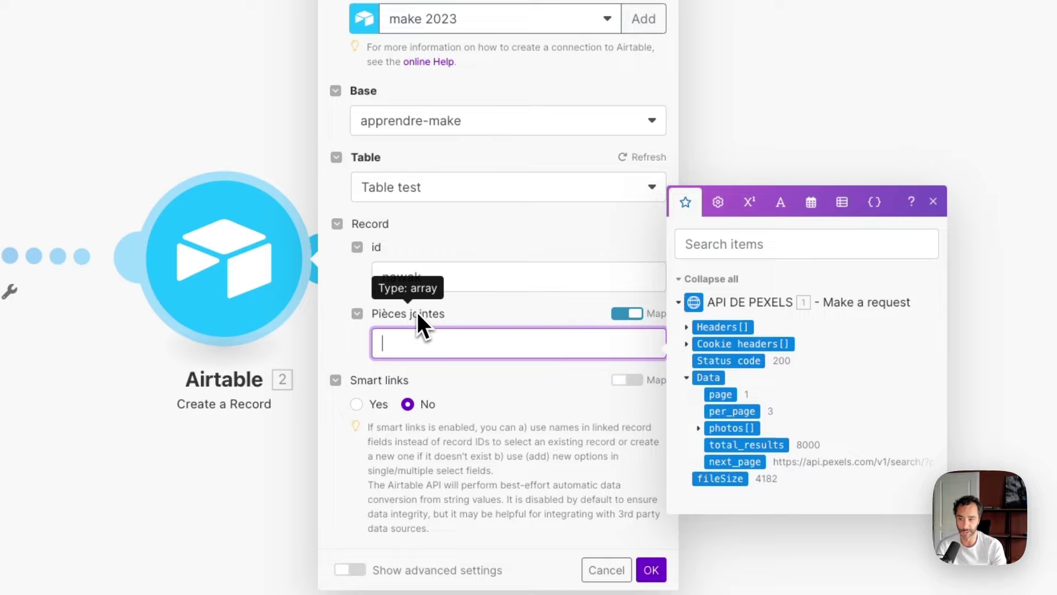
{"action": "left_click", "coordinate": [627, 313]}
{"action": "left_click", "coordinate": [429, 338]}
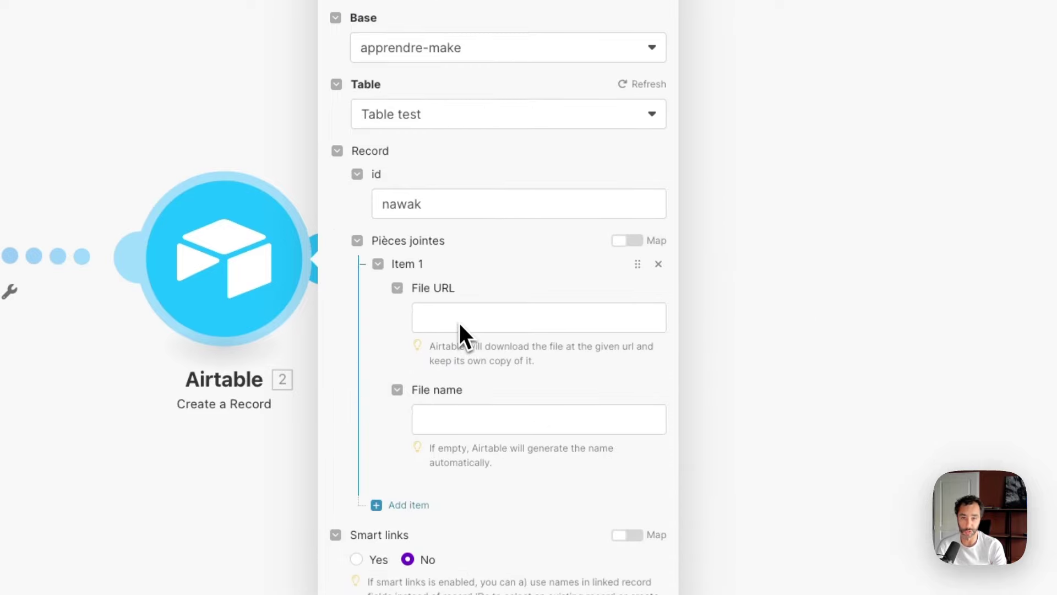
{"action": "left_click", "coordinate": [378, 264]}
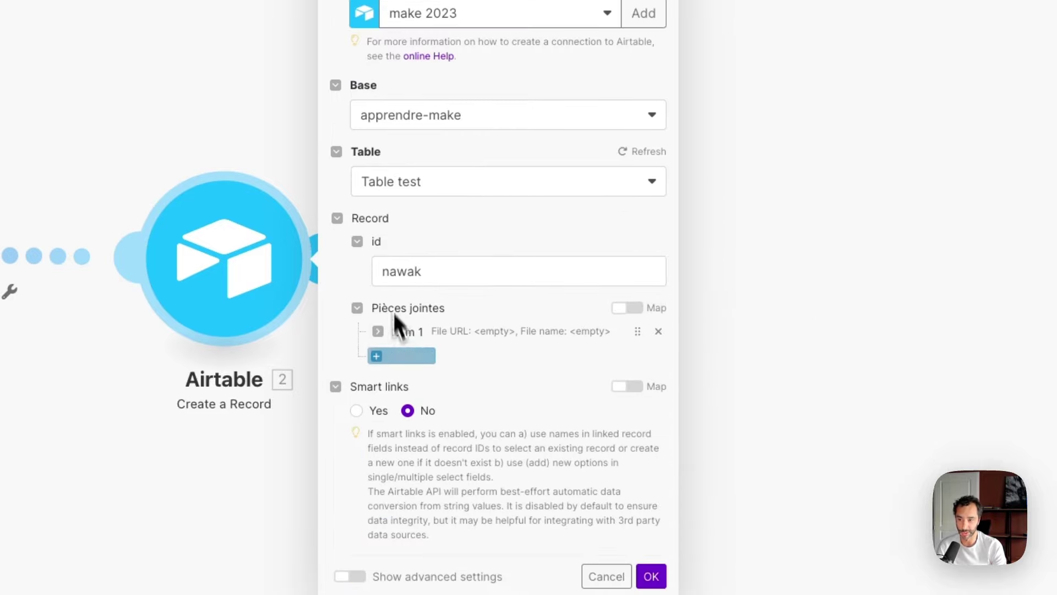
{"action": "left_click", "coordinate": [380, 333]}
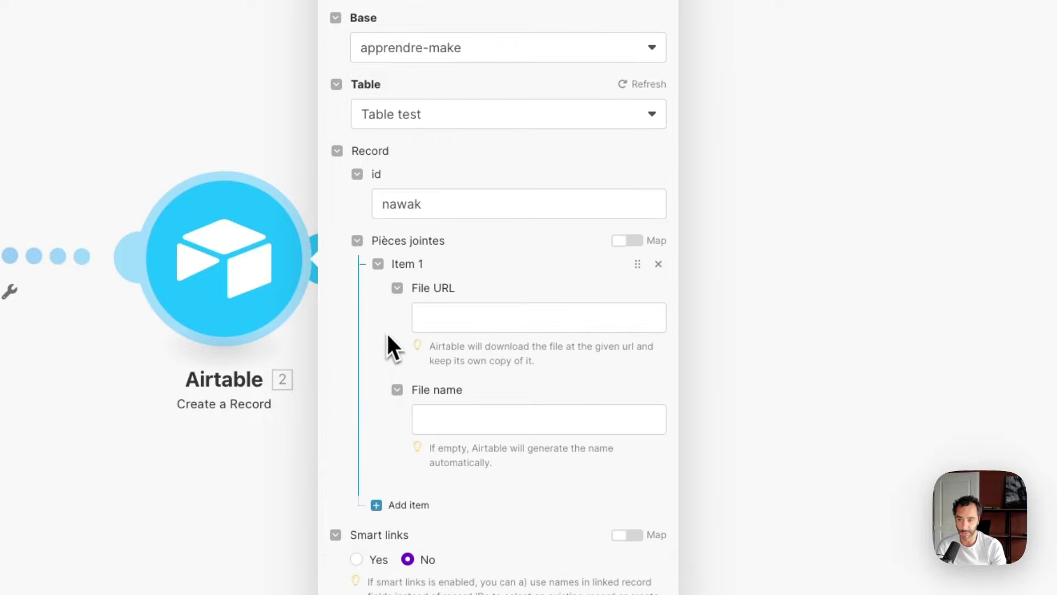
{"action": "left_click", "coordinate": [439, 315]}
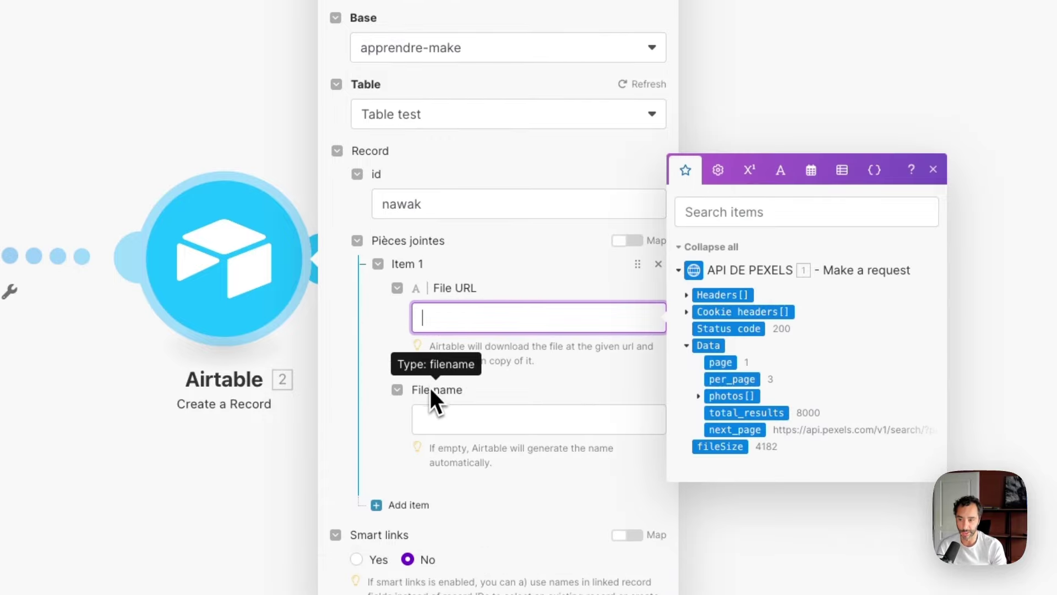
{"action": "left_click", "coordinate": [658, 264]}
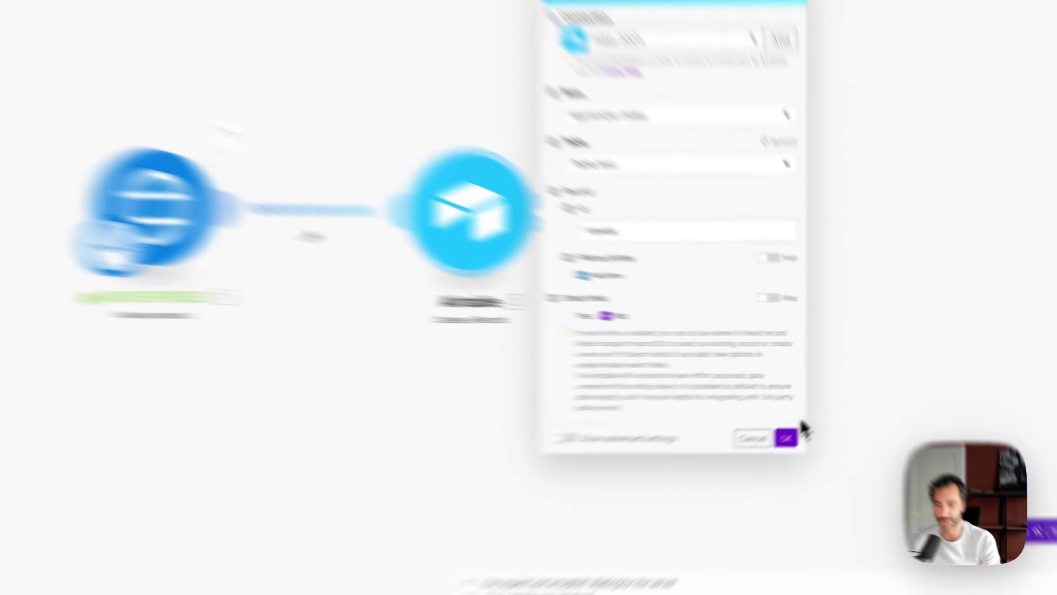
Step: Save the Airtable module settings and examine the photos array in the output data of the API DE PEXELS request
{"action": "left_click", "coordinate": [824, 409]}
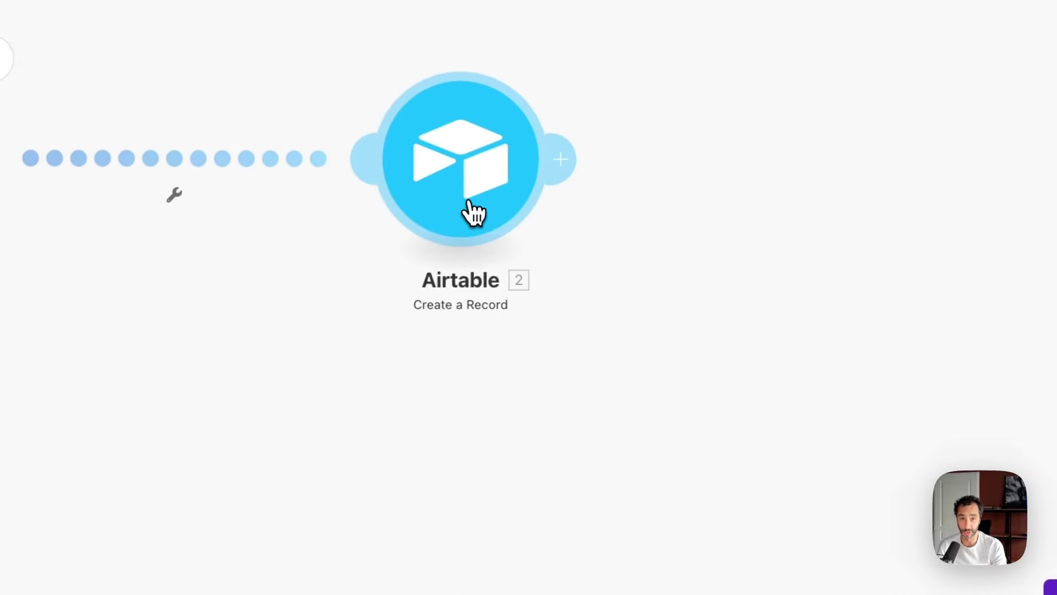
{"action": "left_click", "coordinate": [6, 60]}
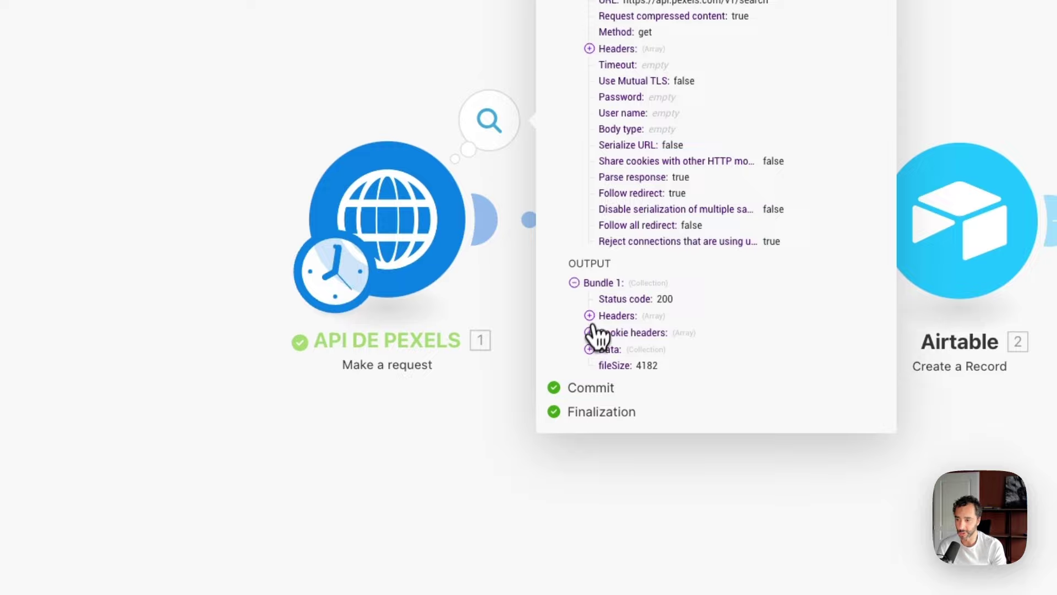
{"action": "left_click", "coordinate": [589, 350]}
{"action": "left_click", "coordinate": [604, 399]}
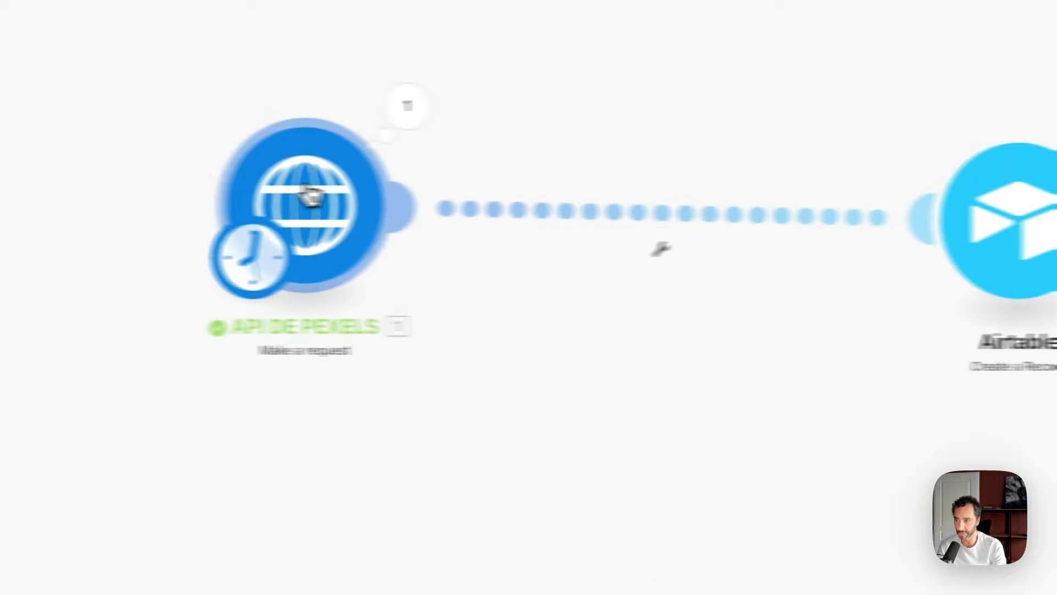
{"action": "left_click", "coordinate": [489, 120]}
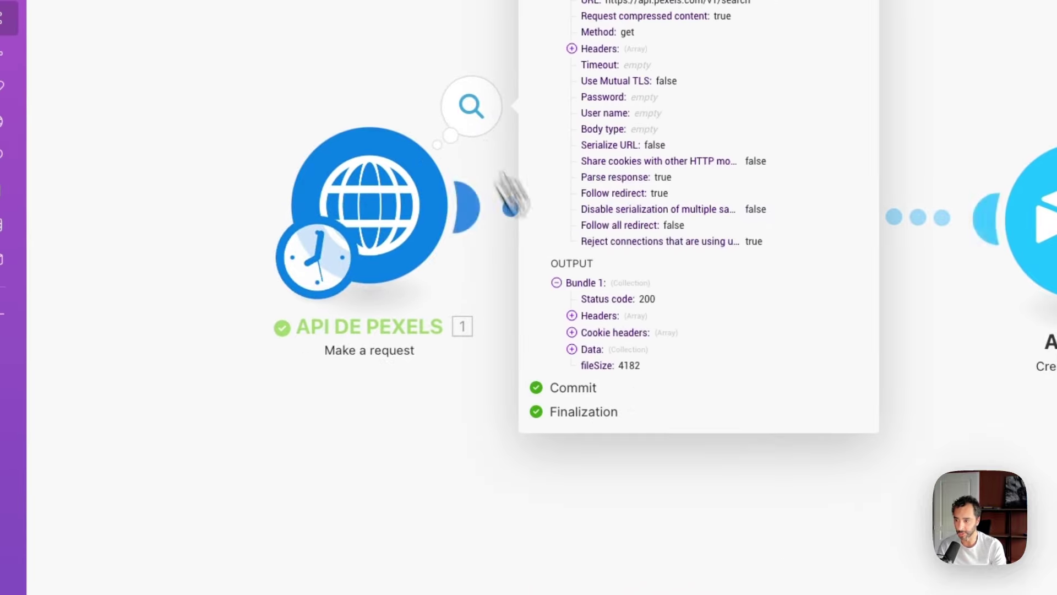
{"action": "left_click", "coordinate": [605, 353]}
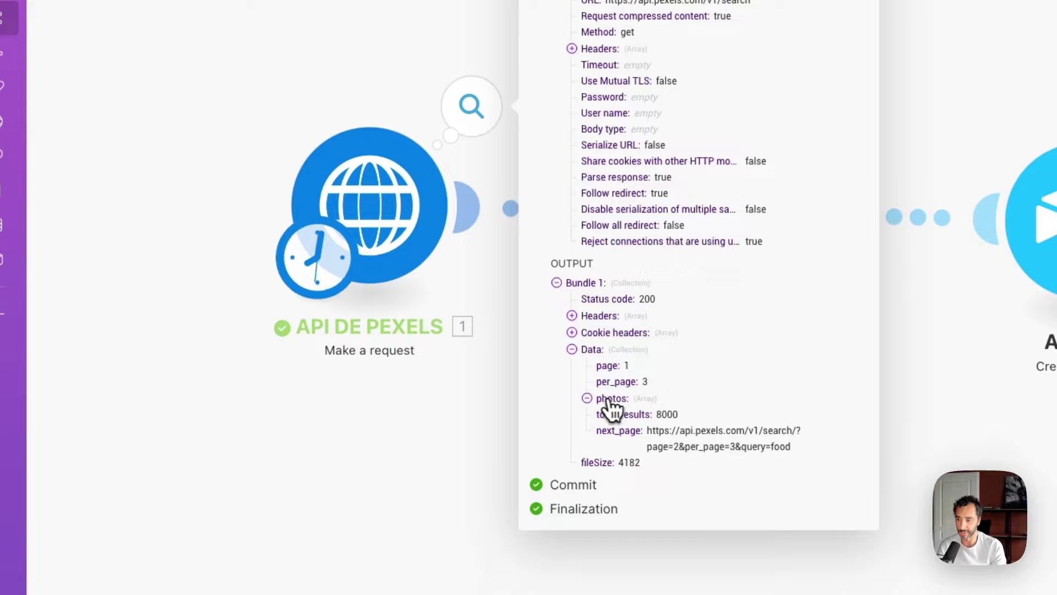
{"action": "left_click", "coordinate": [605, 399]}
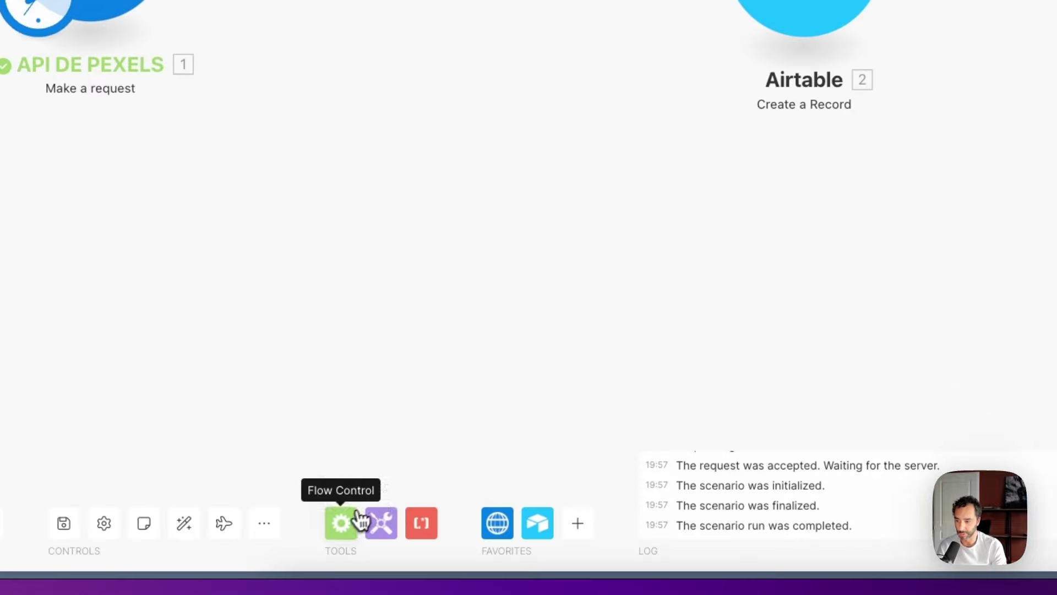
Step: Insert an Iterator between the API DE PEXELS and Airtable modules, using the request's data: photos[] as its array
{"action": "left_click", "coordinate": [361, 519]}
{"action": "left_click", "coordinate": [413, 307]}
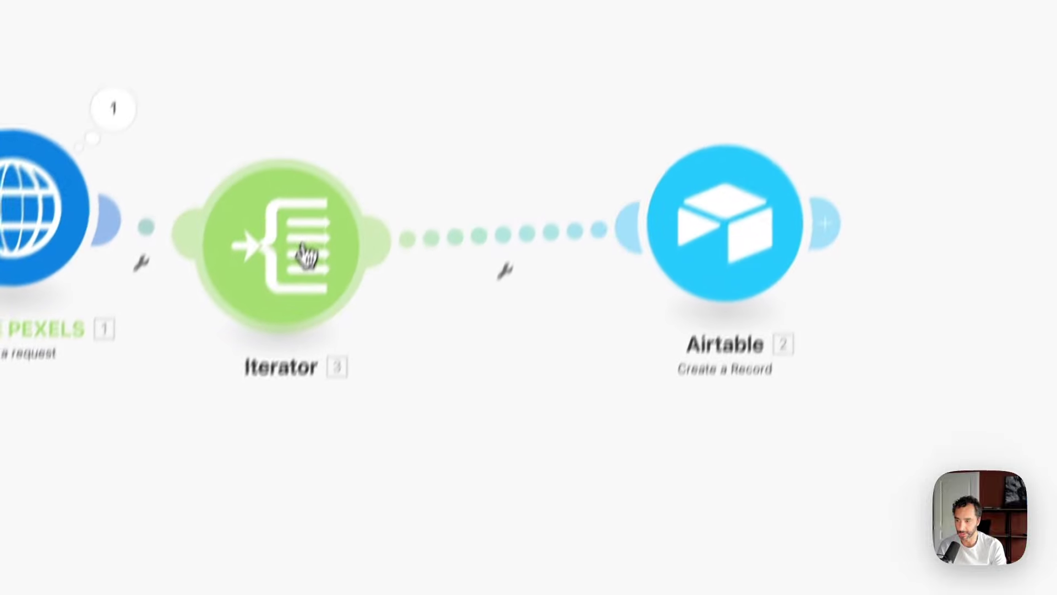
{"action": "left_click", "coordinate": [302, 255]}
{"action": "left_click", "coordinate": [784, 363]}
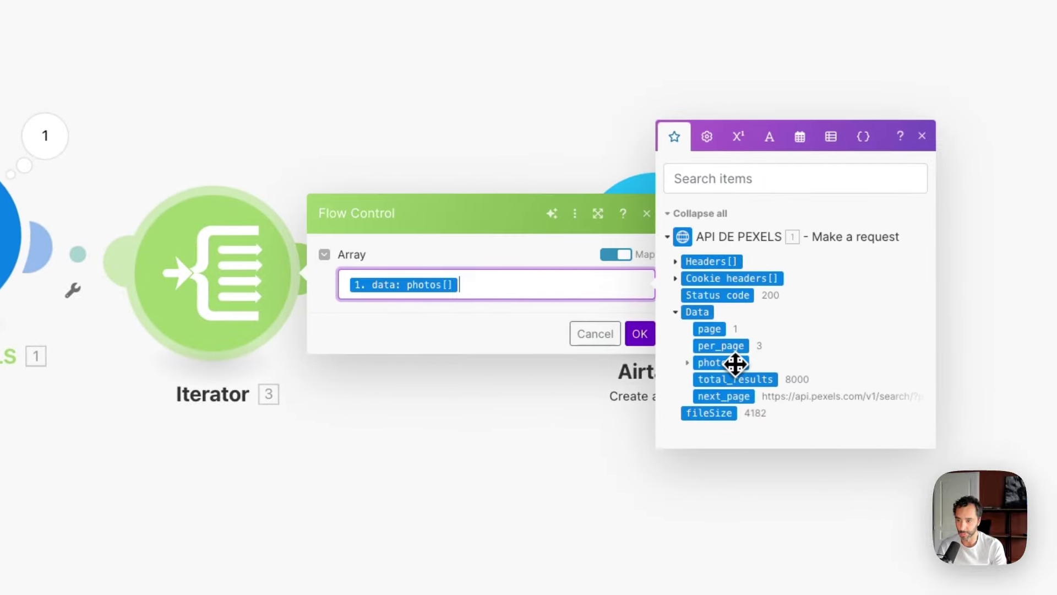
{"action": "left_click", "coordinate": [699, 335]}
Step: Add an attachment item to the Airtable module's Pièces jointes, mapping File URL to the Iterator's src: original and File name to alt
{"action": "left_click", "coordinate": [710, 255]}
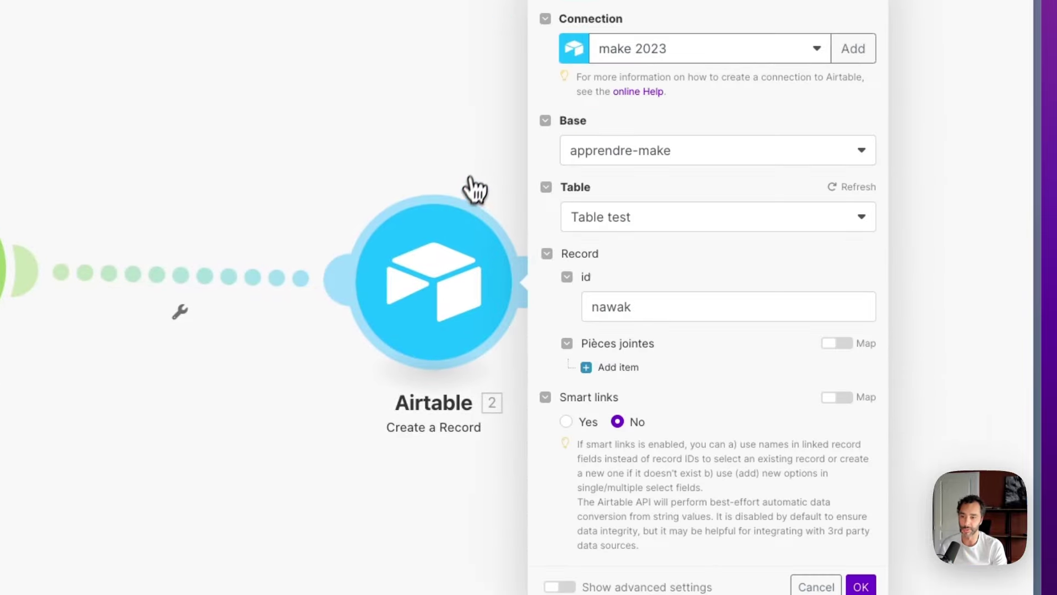
{"action": "left_click", "coordinate": [633, 367]}
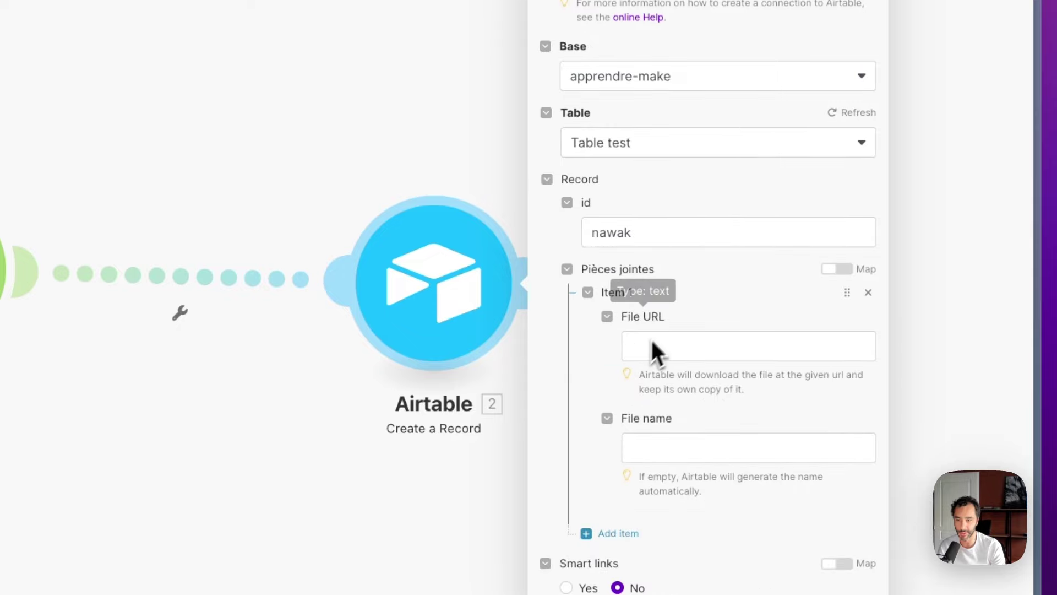
{"action": "left_click", "coordinate": [664, 345]}
{"action": "left_click", "coordinate": [460, 317]}
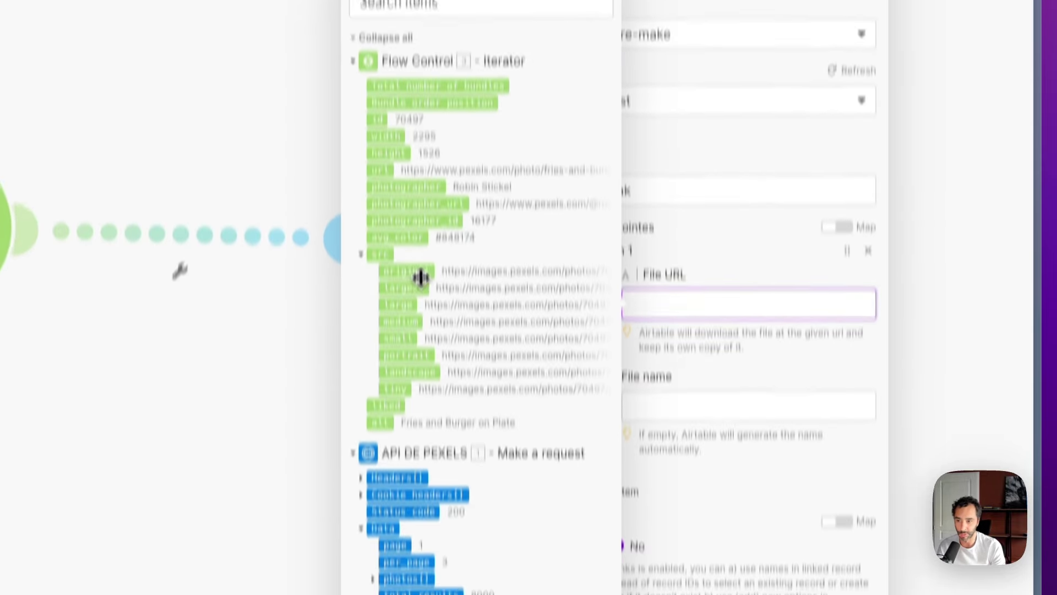
{"action": "key", "text": "Tab"}
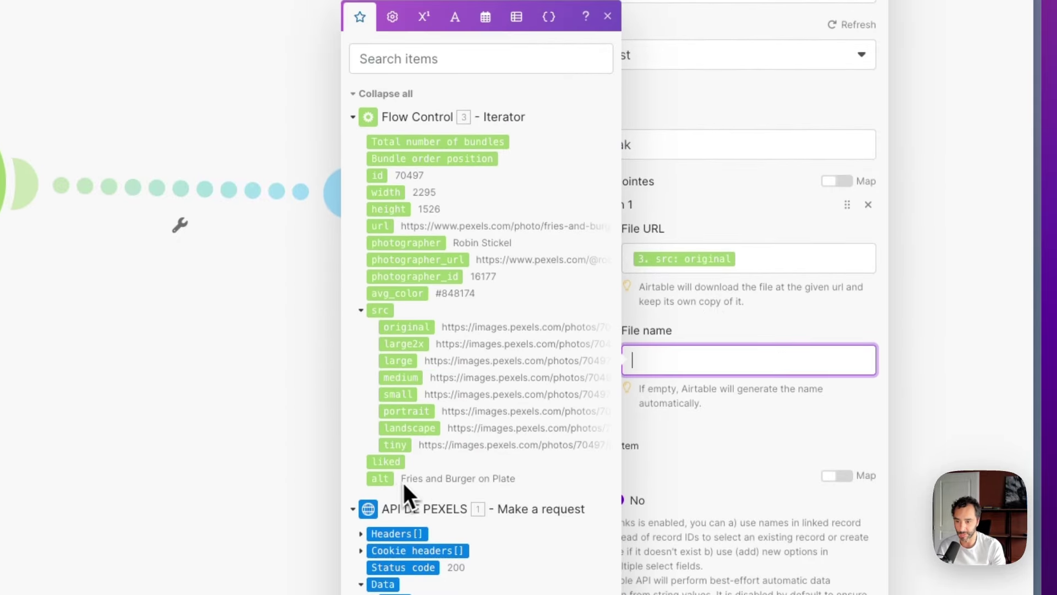
{"action": "left_click", "coordinate": [385, 479]}
{"action": "left_click", "coordinate": [743, 219]}
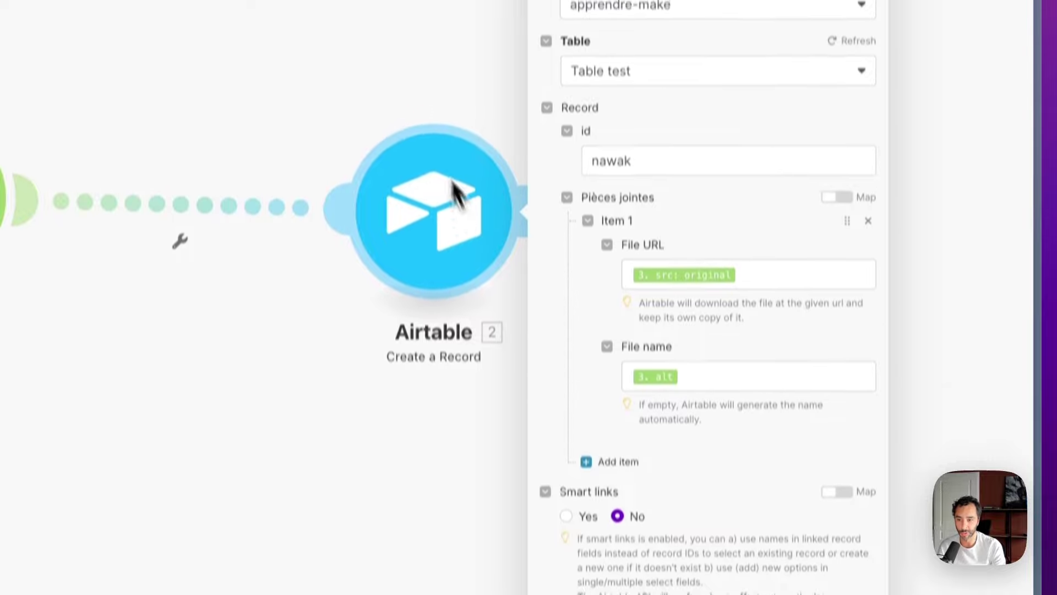
{"action": "left_click", "coordinate": [859, 475]}
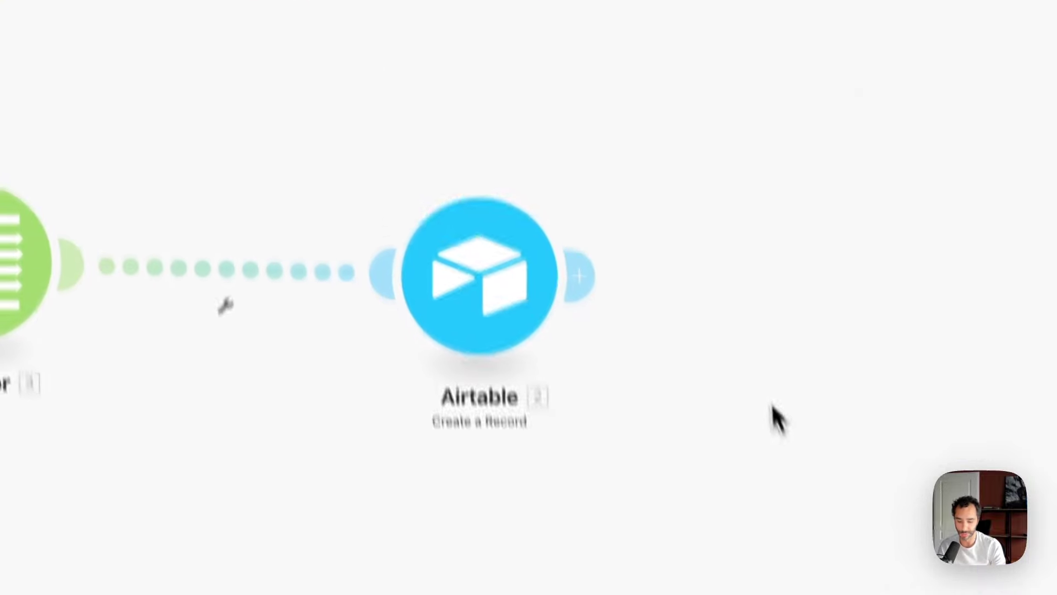
Step: Run the scenario once and examine the attachments of the nawak records in Airtable's Table test
{"action": "key", "text": "super+Return"}
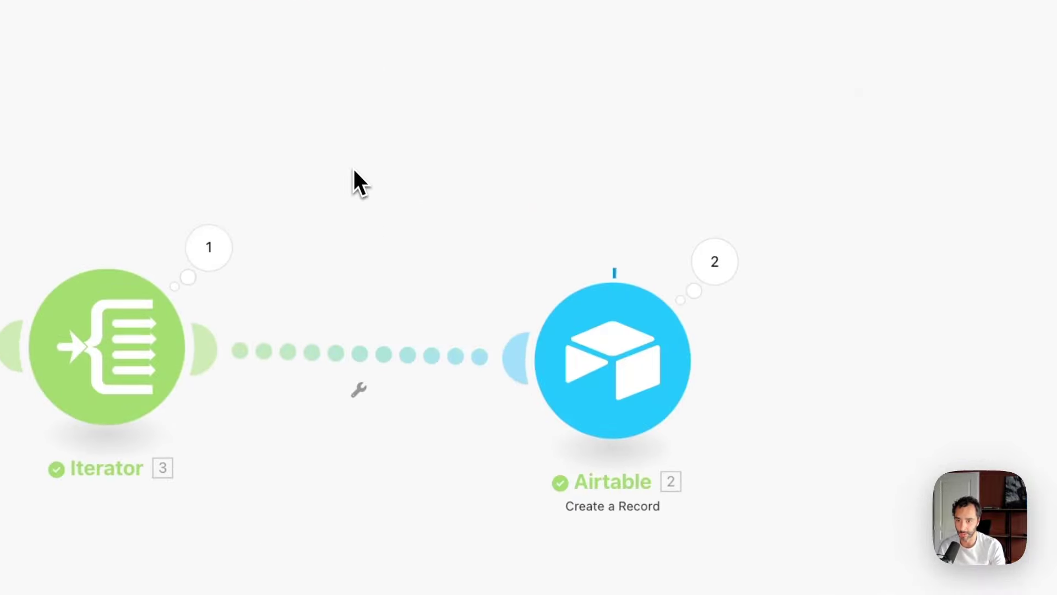
{"action": "key", "text": "ctrl+Tab"}
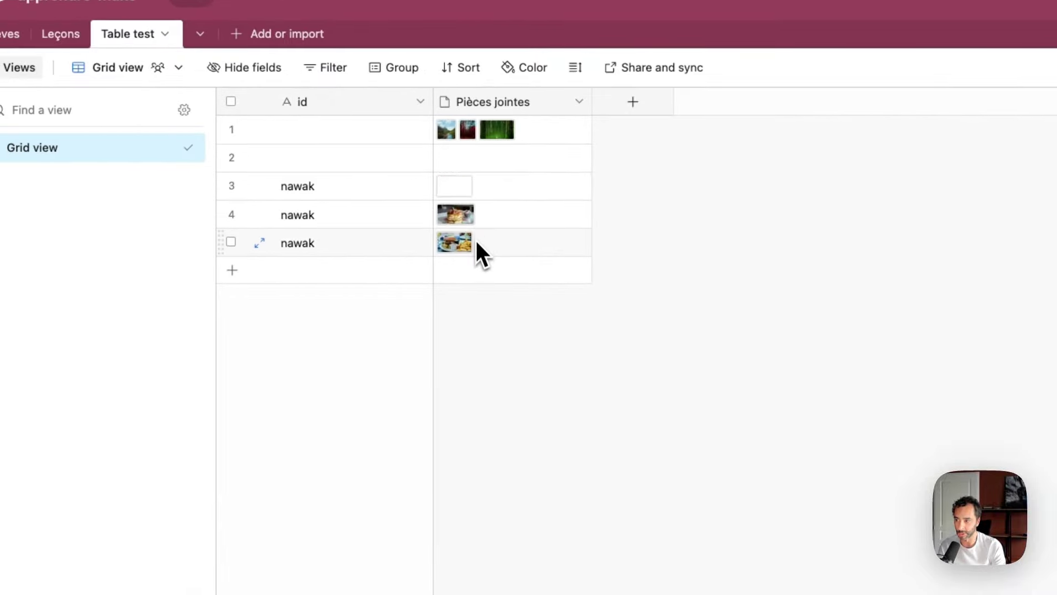
{"action": "left_click_drag", "start_coordinate": [462, 183], "coordinate": [464, 238]}
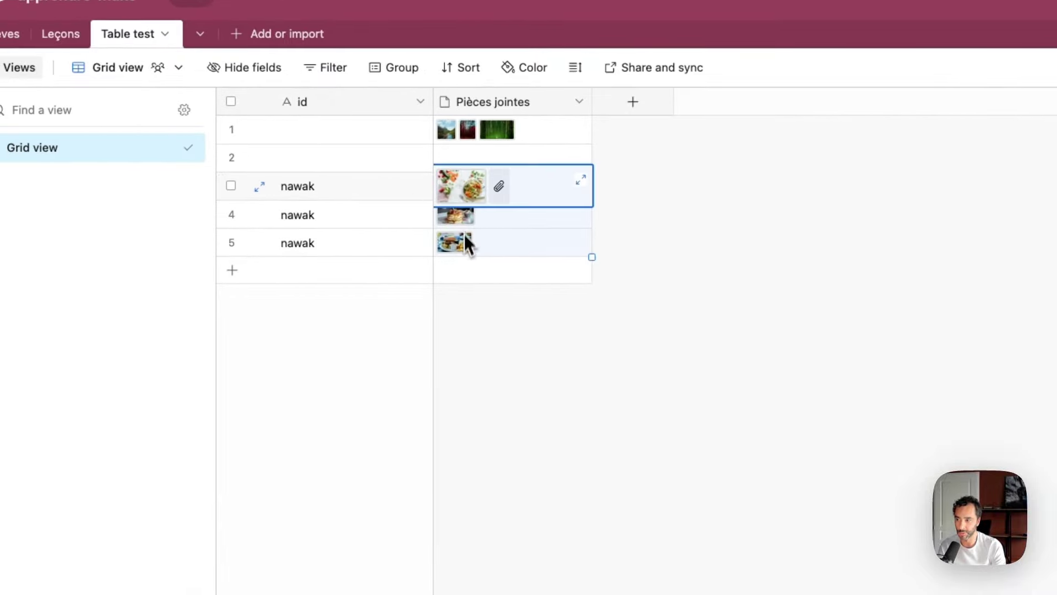
{"action": "key", "text": "Escape"}
Step: Delete all the existing records from Table test
{"action": "left_click", "coordinate": [546, 140]}
{"action": "key", "text": "super+a"}
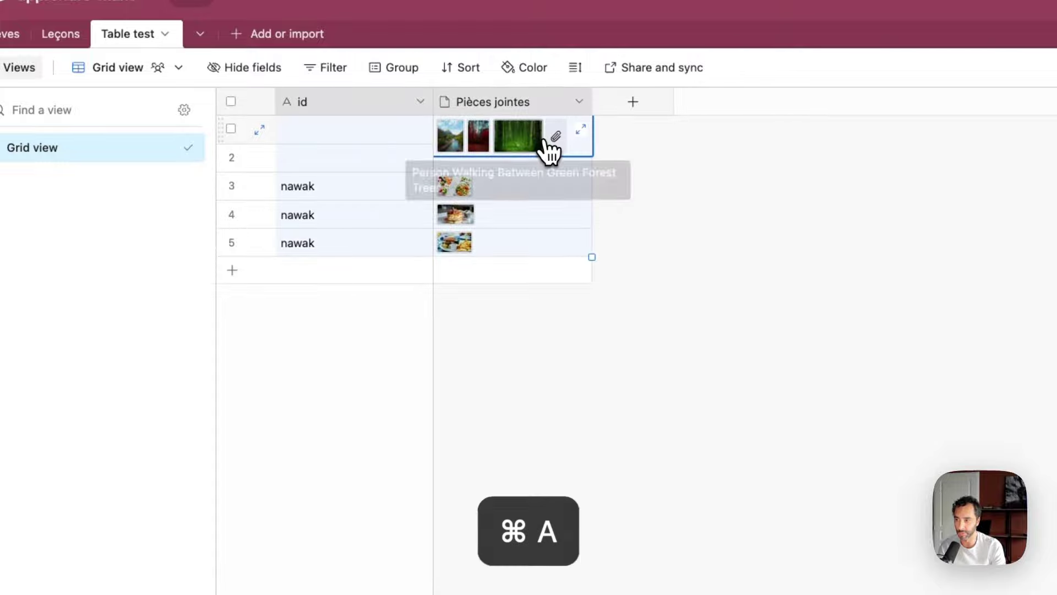
{"action": "right_click", "coordinate": [523, 182]}
{"action": "left_click", "coordinate": [606, 249]}
{"action": "left_click", "coordinate": [406, 184]}
{"action": "left_click", "coordinate": [467, 138]}
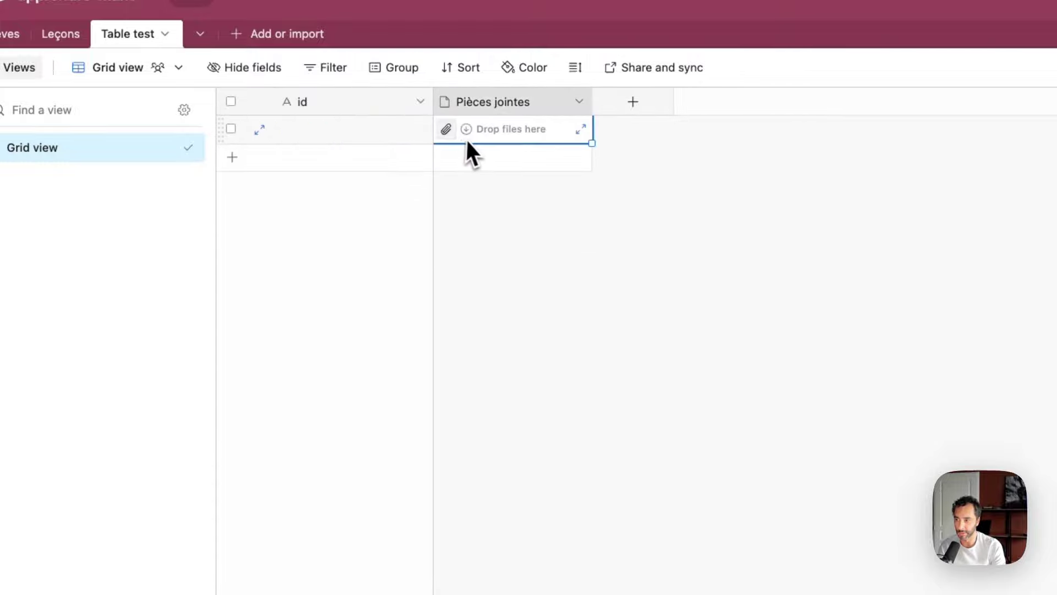
{"action": "right_click", "coordinate": [516, 135]}
Step: Switch back to the Make scenario and examine the Iterator's output bundles
{"action": "key", "text": "ctrl+Tab"}
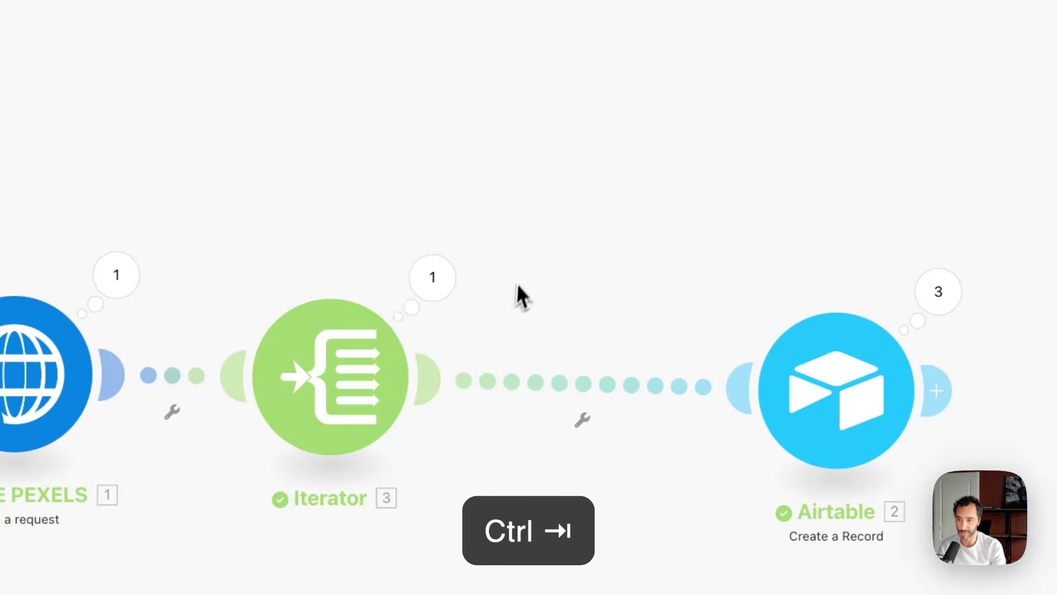
{"action": "left_click", "coordinate": [438, 186]}
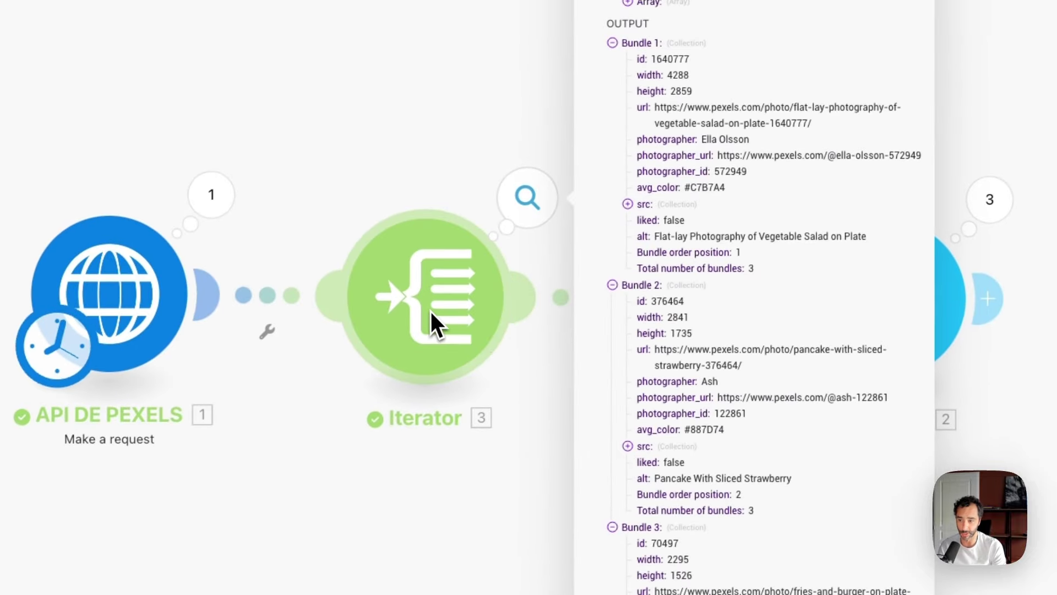
{"action": "left_click", "coordinate": [405, 135]}
Step: Insert an Array aggregator from Flow Control between the Iterator and Airtable modules
{"action": "left_click", "coordinate": [310, 522]}
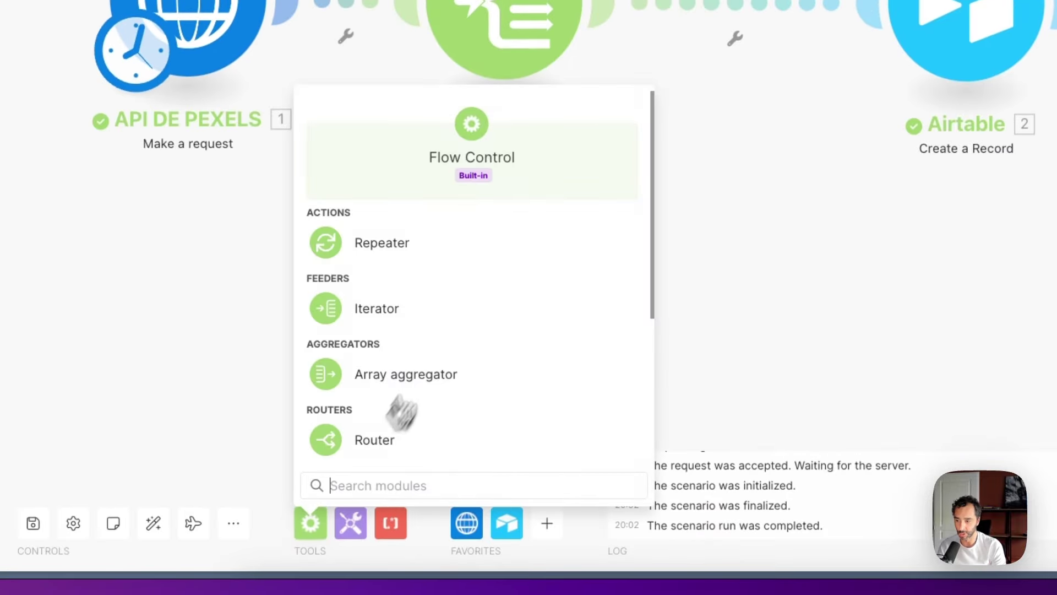
{"action": "left_click", "coordinate": [433, 357]}
{"action": "left_click_drag", "start_coordinate": [416, 375], "coordinate": [721, 9]}
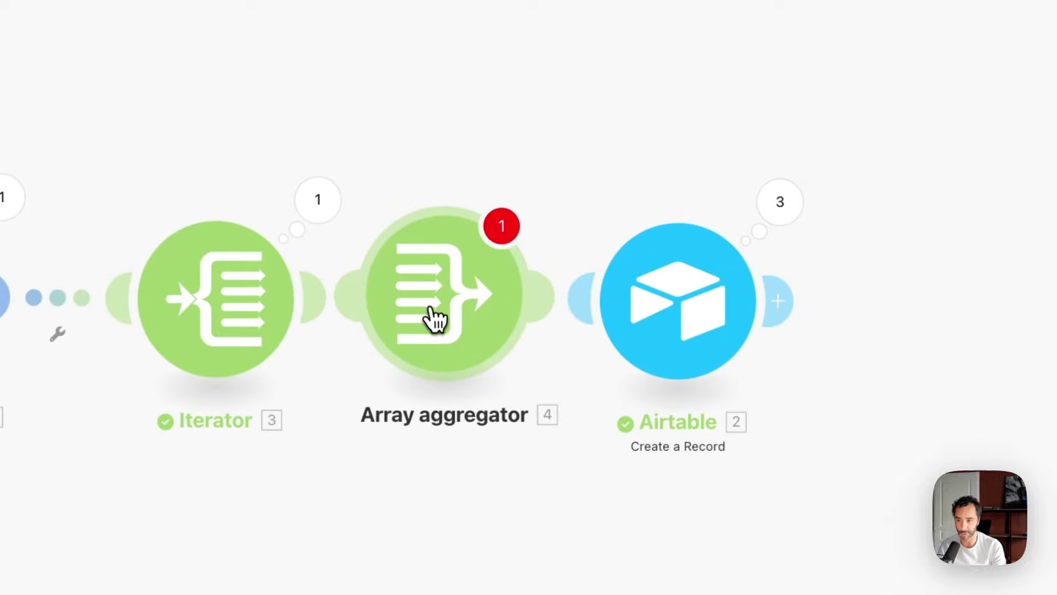
{"action": "left_click", "coordinate": [432, 299]}
{"action": "left_click", "coordinate": [598, 158]}
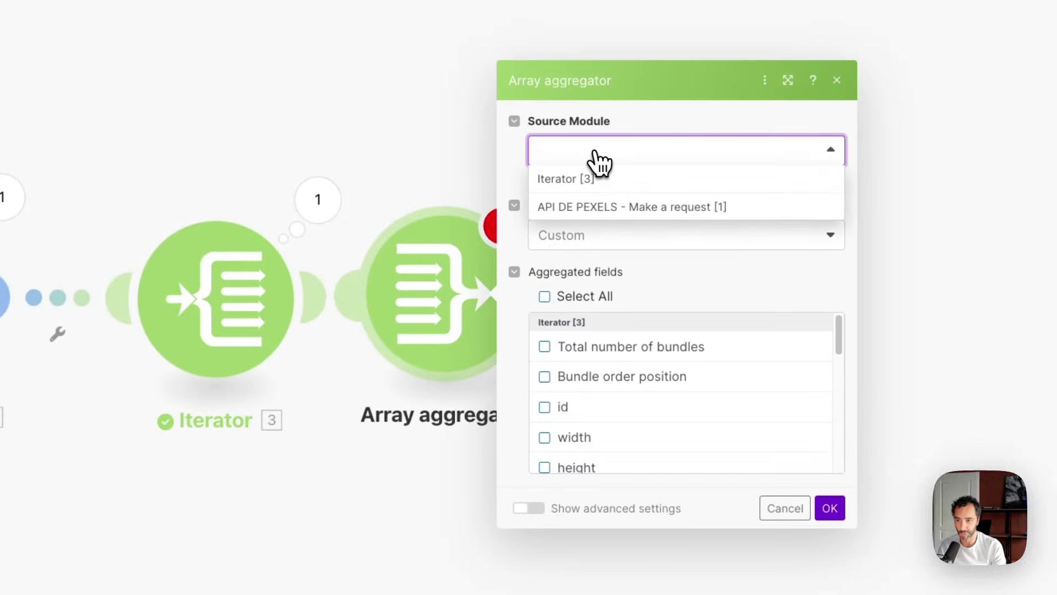
{"action": "left_click", "coordinate": [567, 178]}
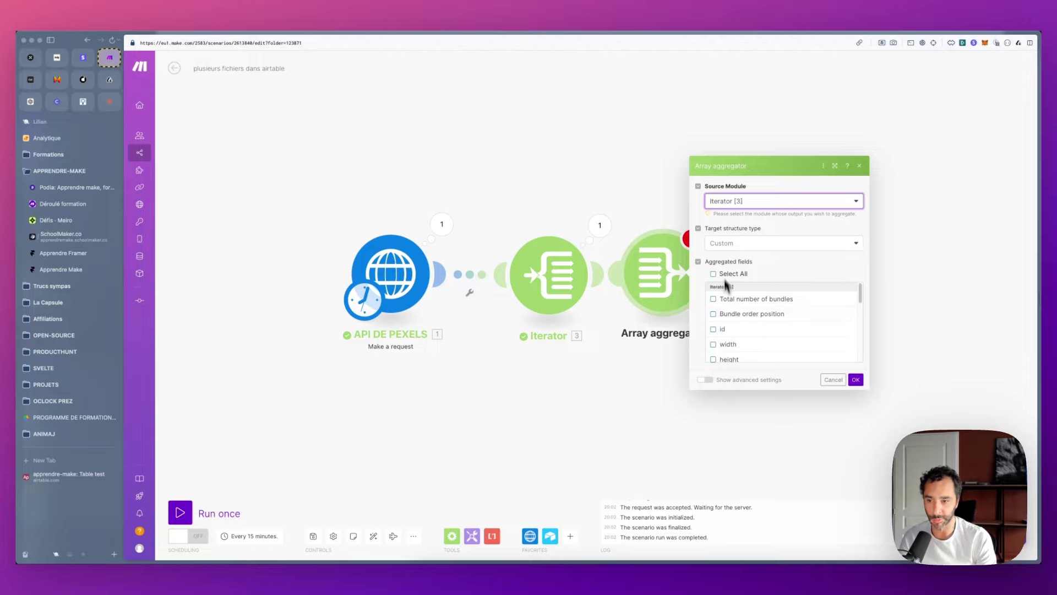
{"action": "left_click", "coordinate": [728, 242]}
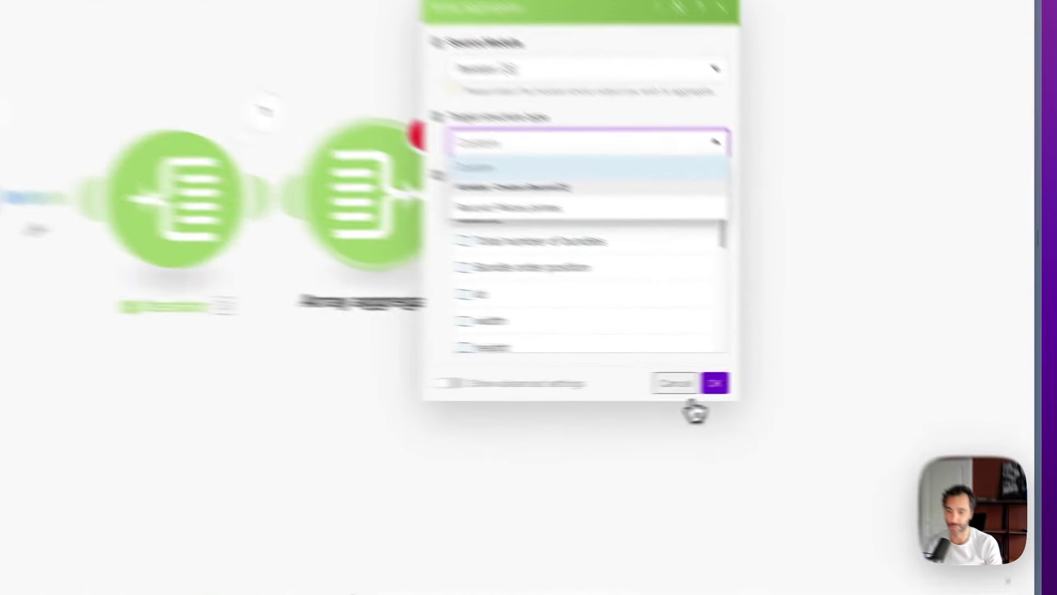
{"action": "left_click", "coordinate": [836, 381]}
Step: Delete the attachment item from the Airtable module, switch Pièces jointes to mapping mode with an empty value, and save the module
{"action": "left_click", "coordinate": [788, 303]}
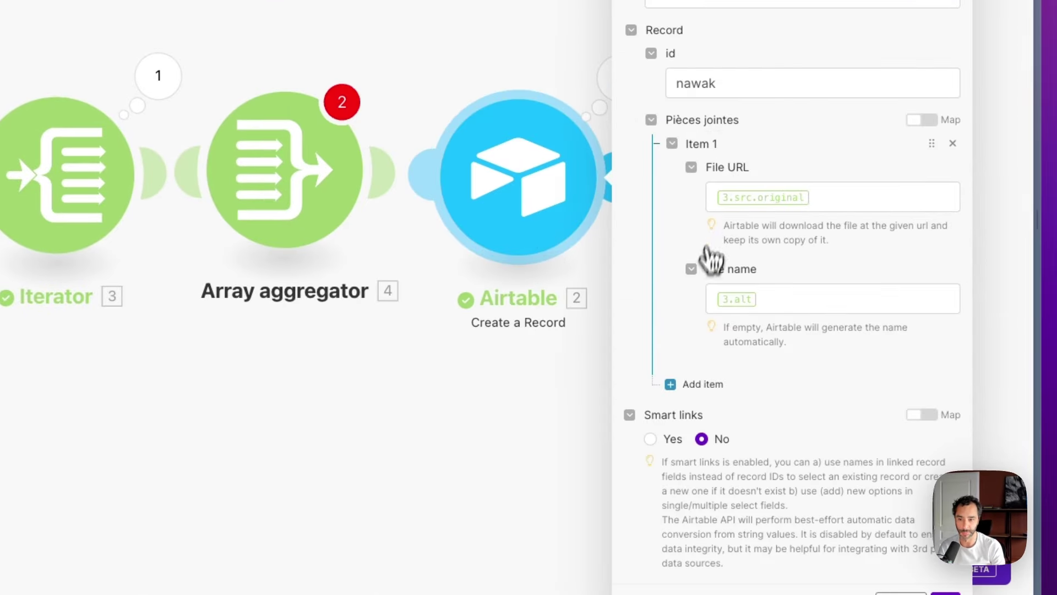
{"action": "left_click", "coordinate": [952, 143]}
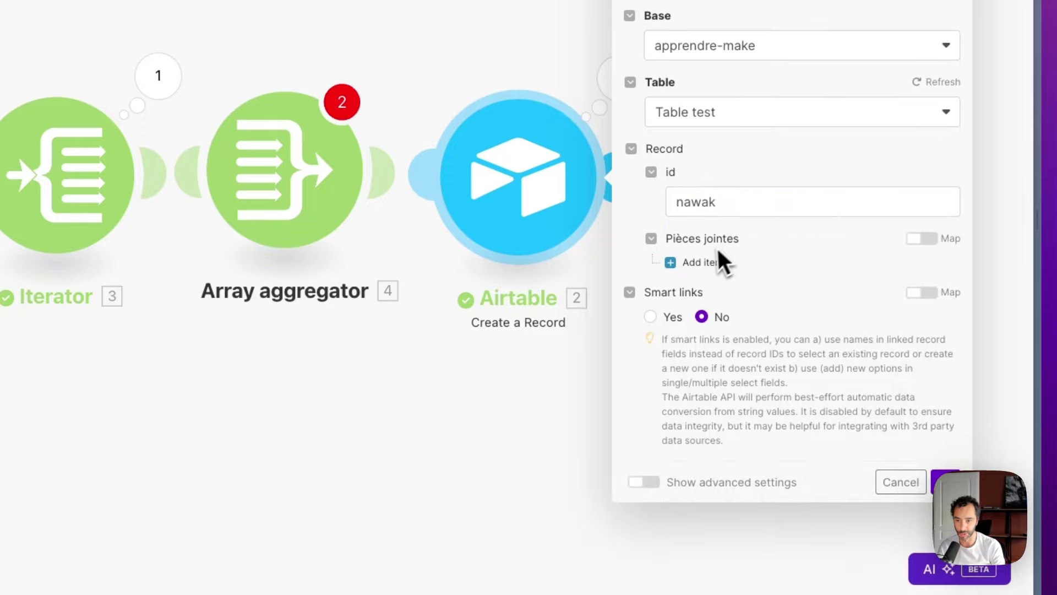
{"action": "left_click", "coordinate": [920, 240]}
{"action": "left_click", "coordinate": [861, 262]}
{"action": "left_click", "coordinate": [944, 482]}
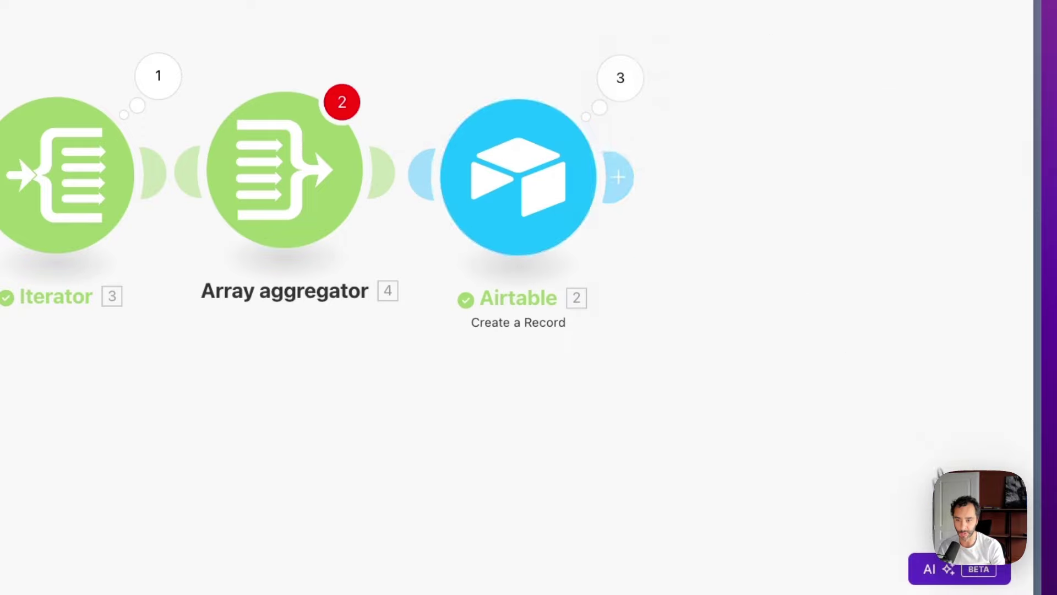
Step: Set the Array aggregator's source module to Iterator [3] and its target structure to the Airtable Create a Record module's Pièces jointes
{"action": "left_click", "coordinate": [285, 177]}
{"action": "left_click", "coordinate": [600, 212]}
{"action": "left_click", "coordinate": [603, 235]}
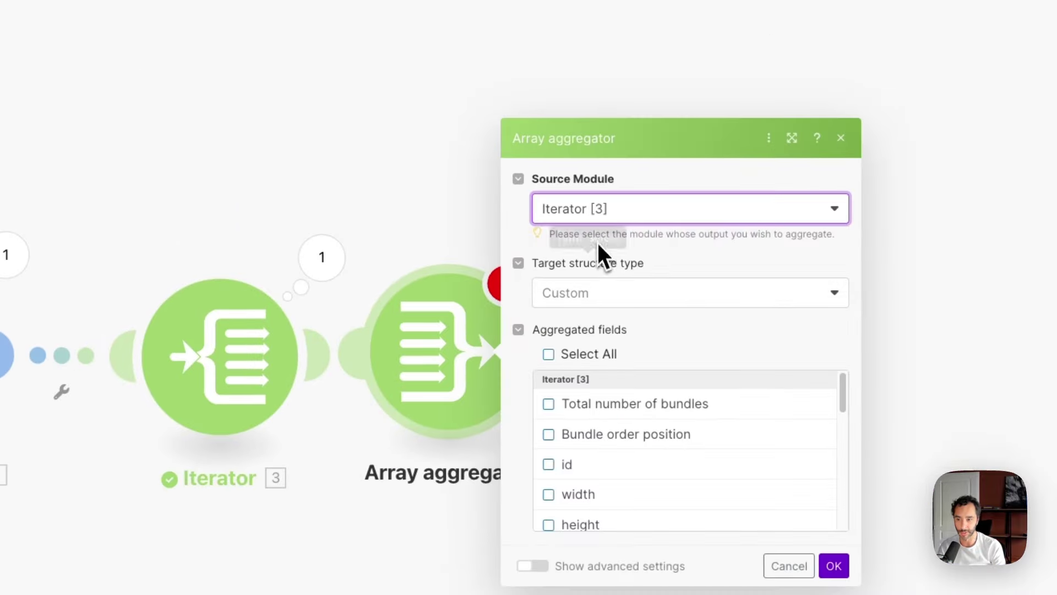
{"action": "left_click", "coordinate": [578, 293]}
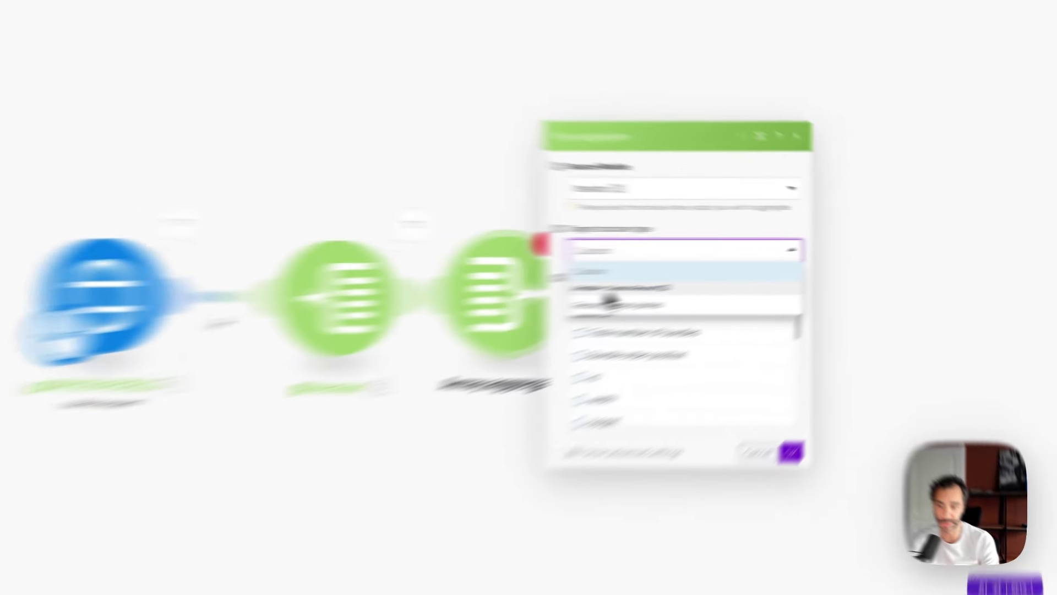
{"action": "left_click", "coordinate": [722, 278]}
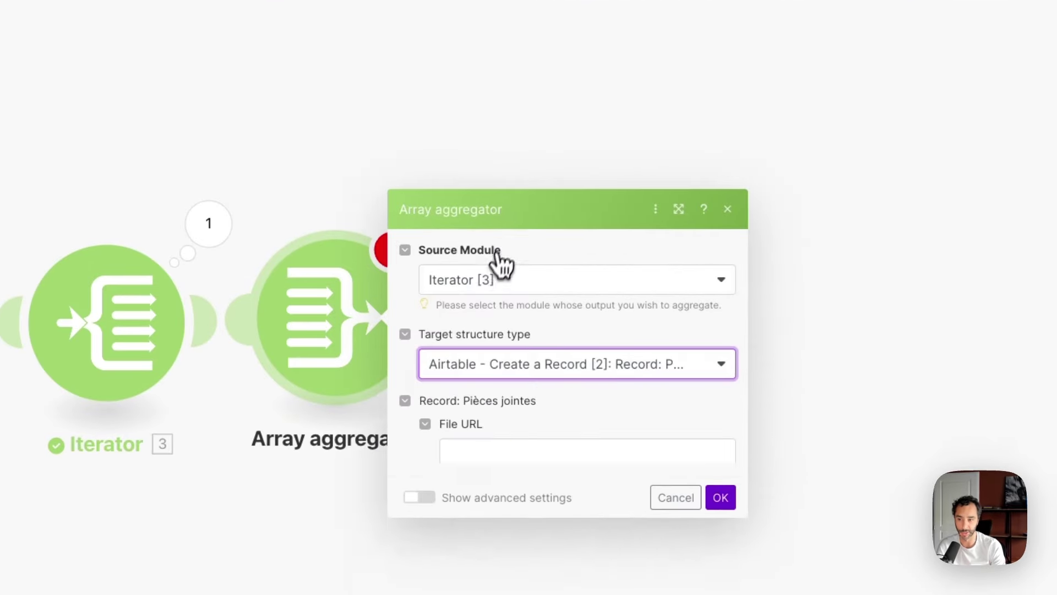
Step: Map the aggregator's File URL to the Iterator's src: original and File name to alt, confirm the settings, and save the scenario
{"action": "left_click", "coordinate": [538, 381]}
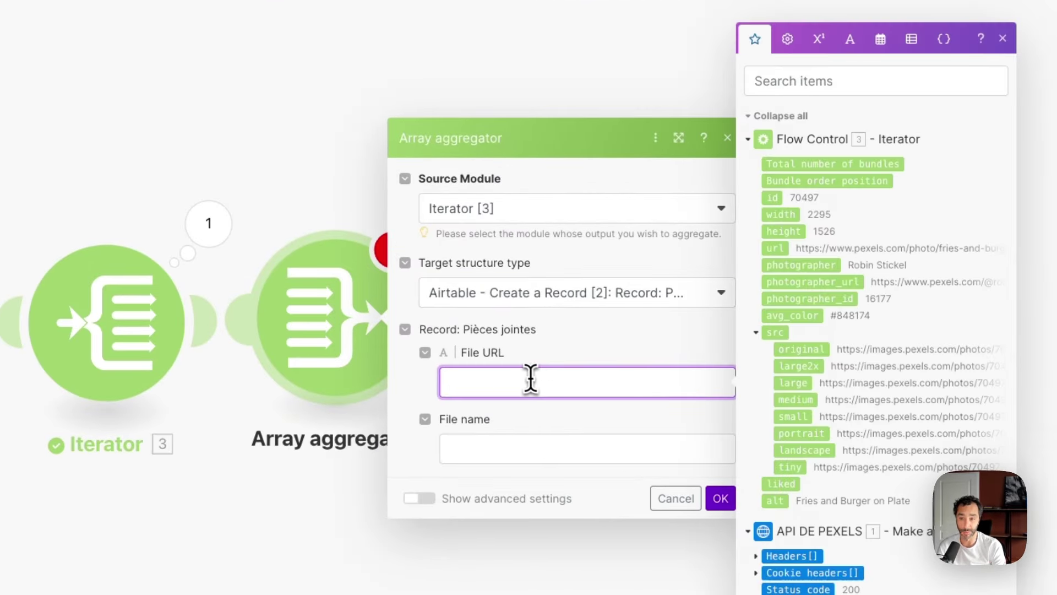
{"action": "left_click", "coordinate": [488, 403]}
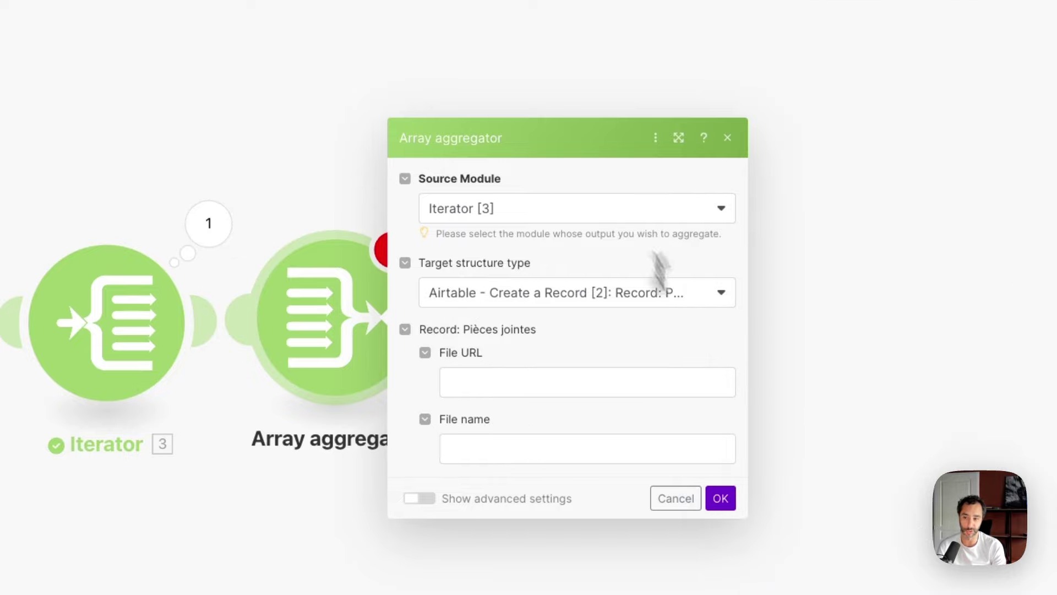
{"action": "left_click", "coordinate": [669, 381]}
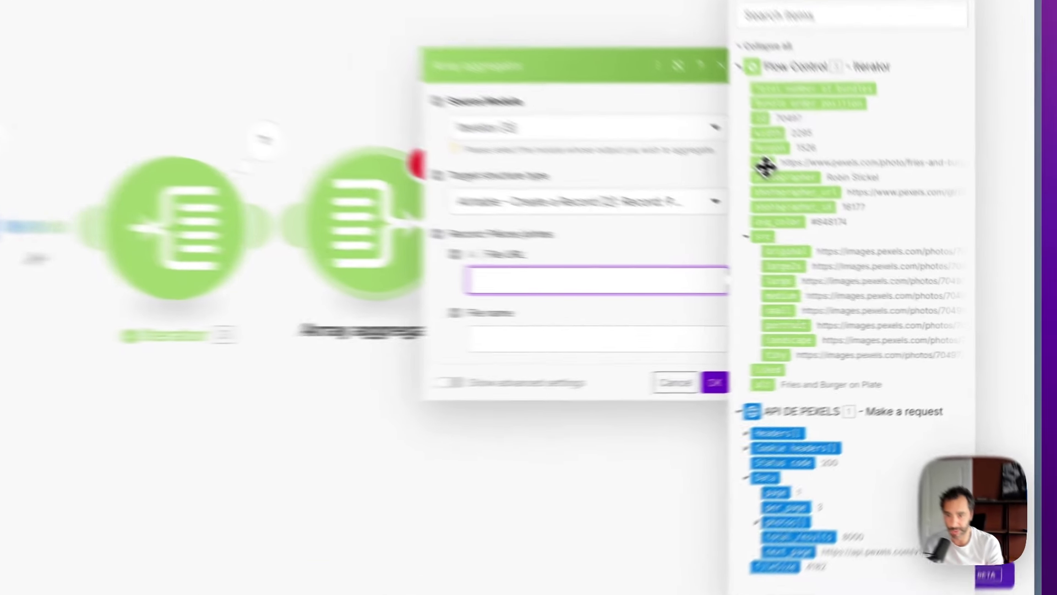
{"action": "left_click", "coordinate": [885, 238]}
{"action": "key", "text": "BackSpace"}
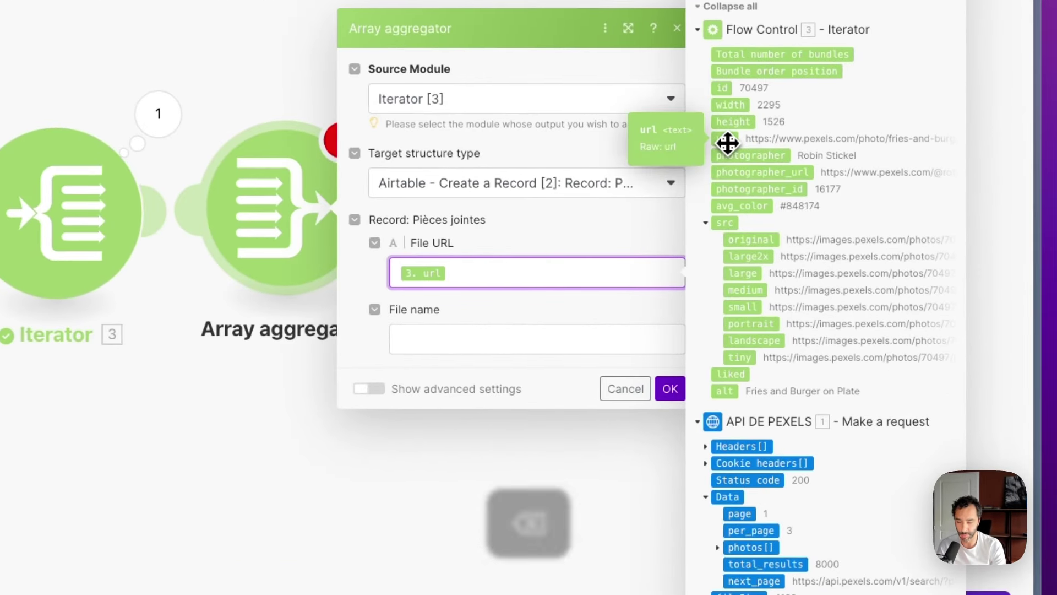
{"action": "left_click", "coordinate": [767, 240]}
{"action": "key", "text": "Tab"}
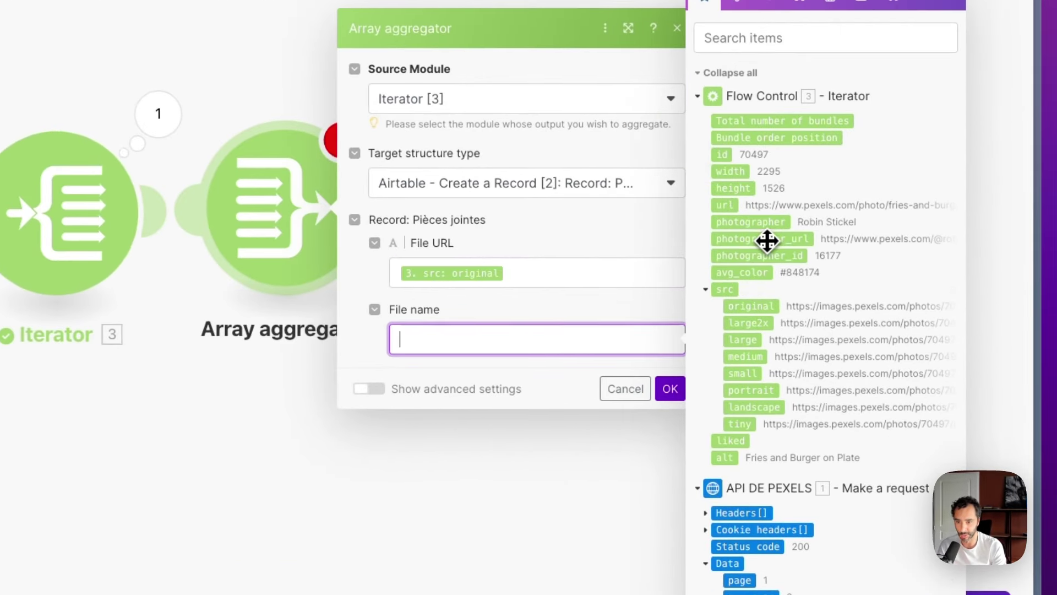
{"action": "left_click", "coordinate": [725, 458]}
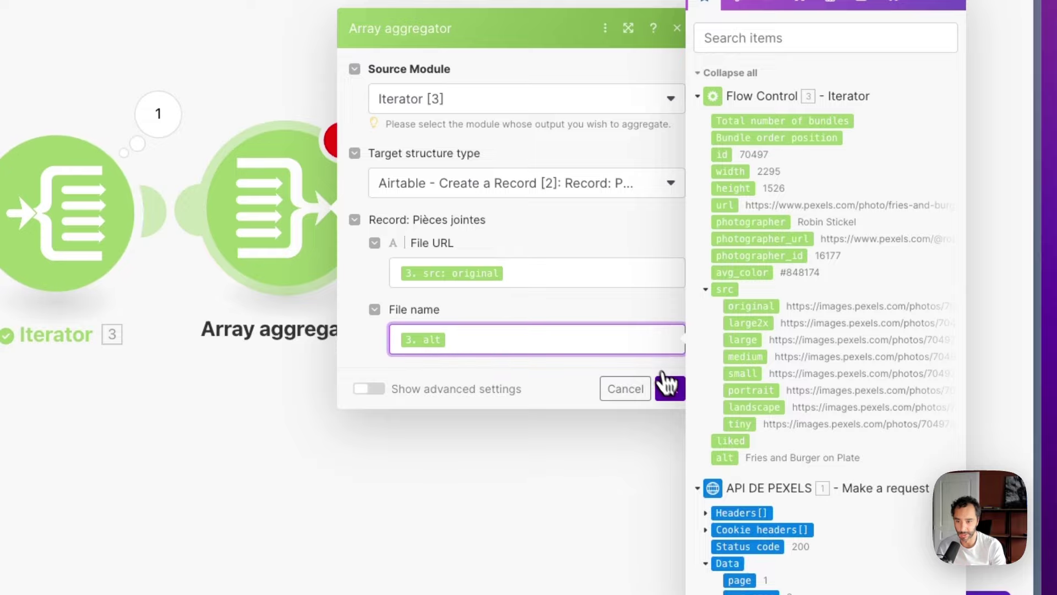
{"action": "left_click", "coordinate": [670, 389]}
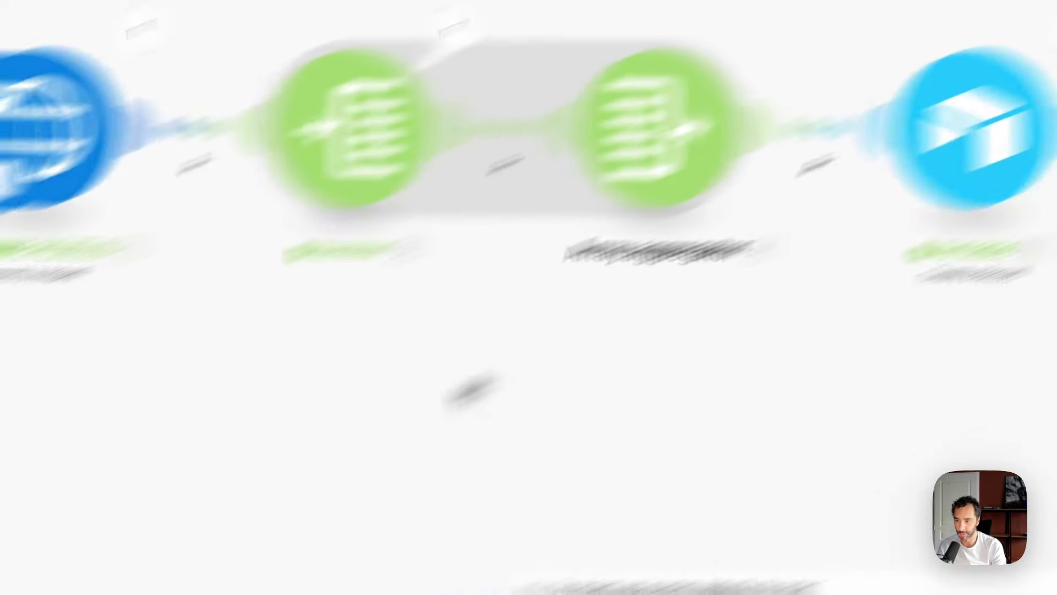
{"action": "key", "text": "super+s"}
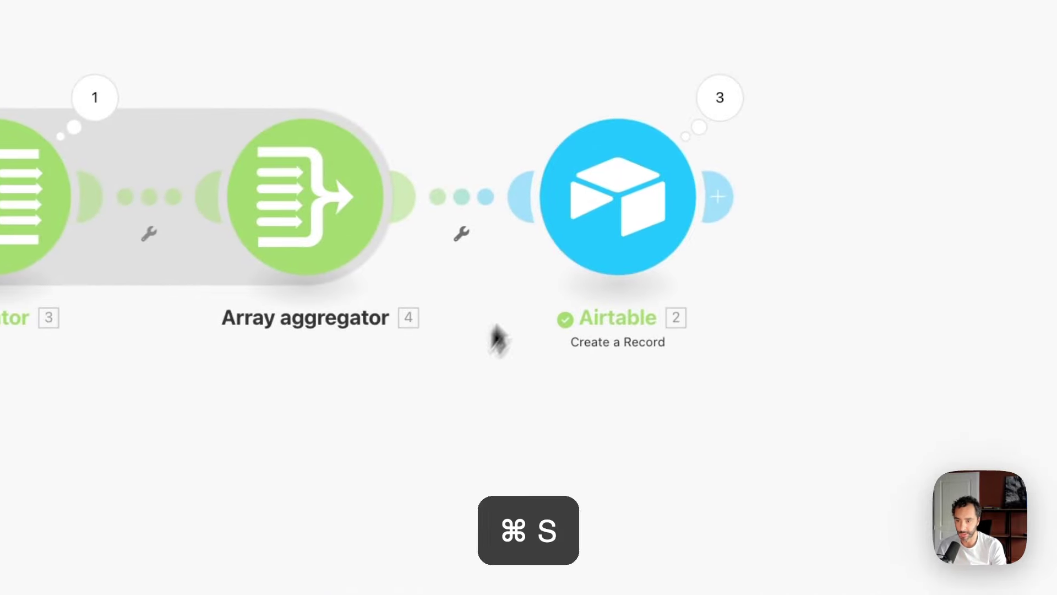
Step: Map the Airtable module's Pièces jointes field to the Array aggregator's Array[]
{"action": "left_click", "coordinate": [616, 196]}
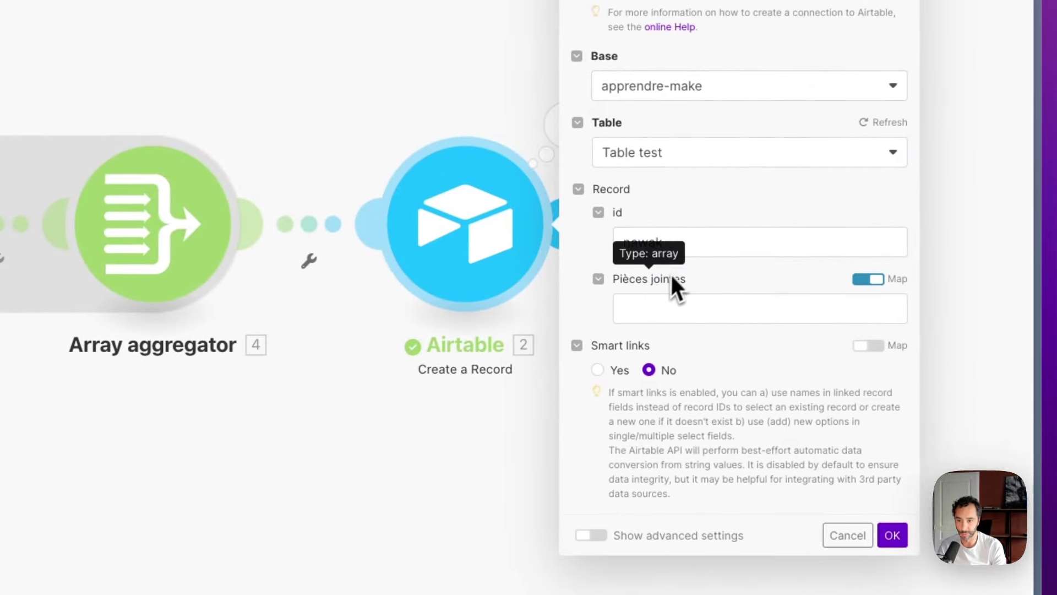
{"action": "left_click", "coordinate": [818, 280]}
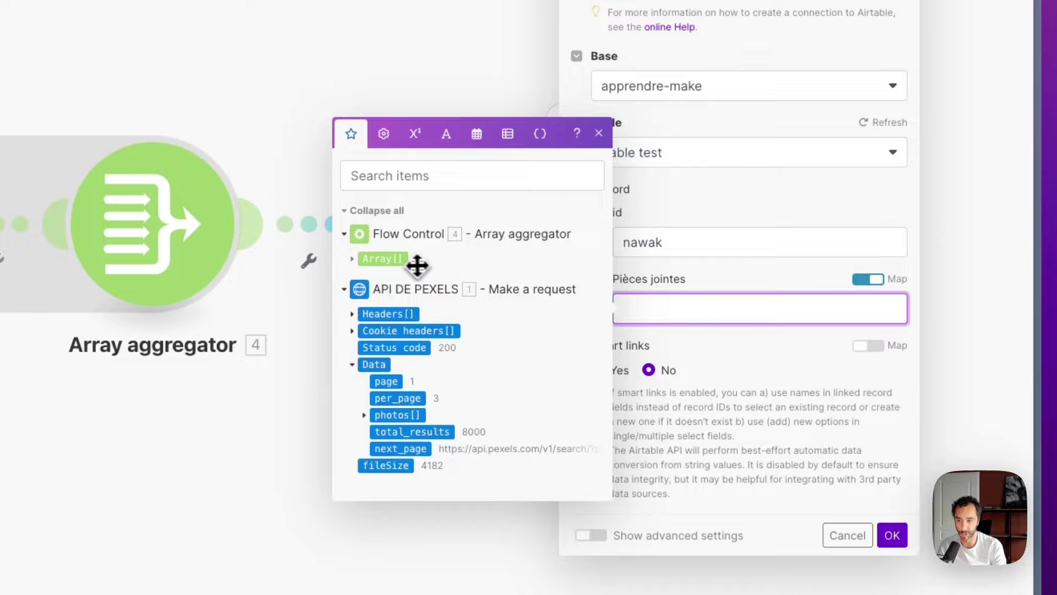
{"action": "left_click", "coordinate": [399, 259]}
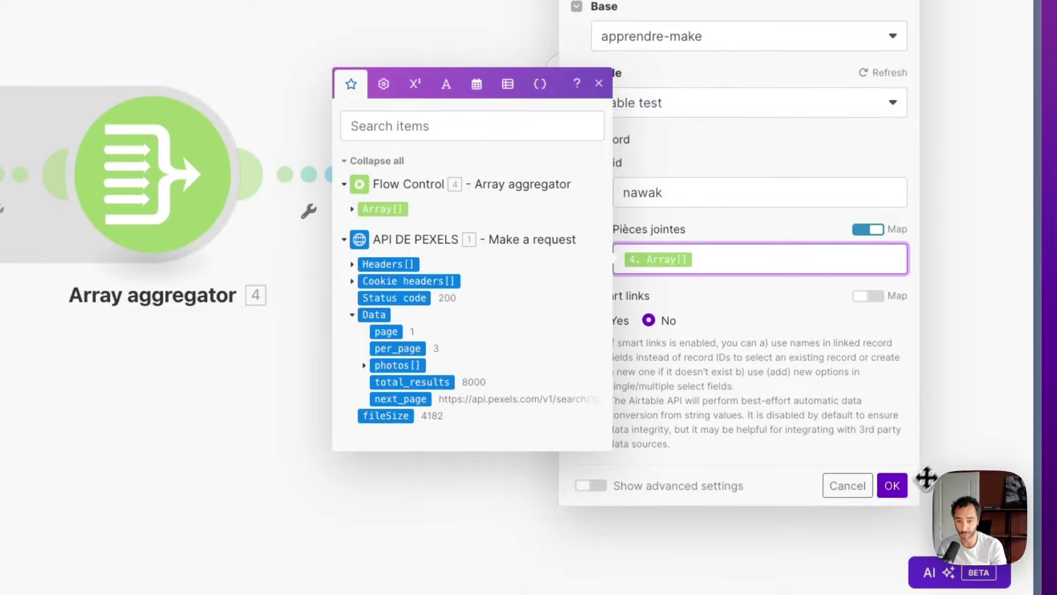
Step: Confirm the Airtable module's settings, run the scenario once, and check the new record's attachments in the Airtable table
{"action": "left_click", "coordinate": [892, 515]}
{"action": "key", "text": "super+Return"}
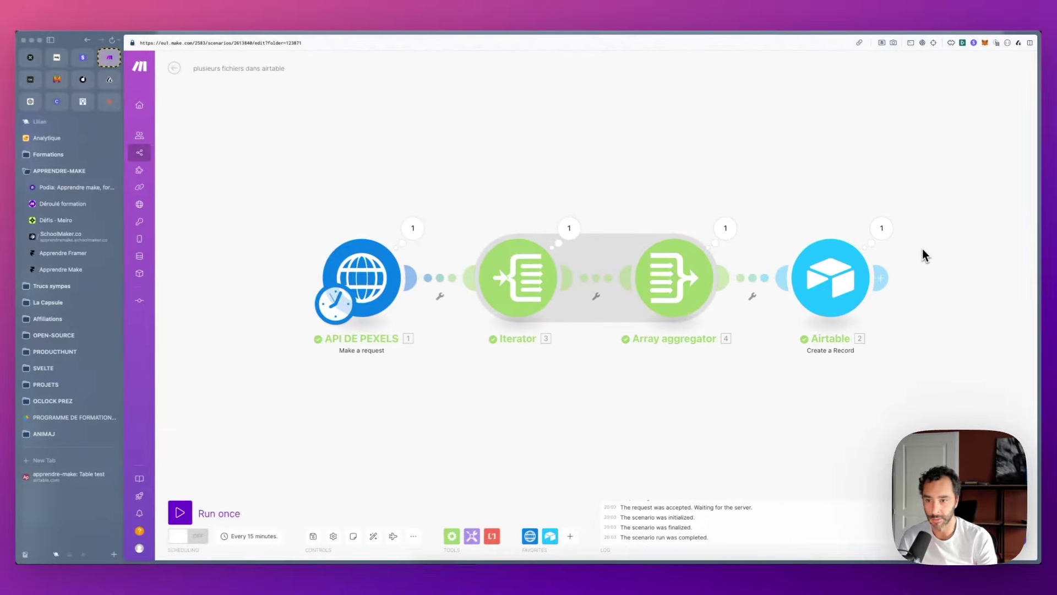
{"action": "key", "text": "ctrl+Tab"}
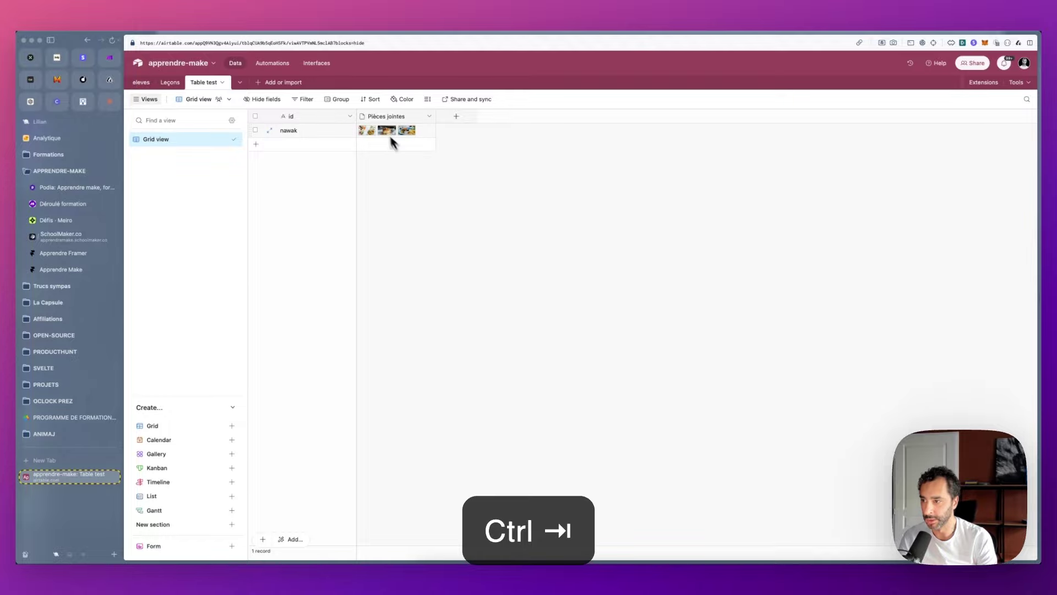
Step: Back in Make, set the Pexels request's per_page parameter to 10, confirm the module, and run the scenario
{"action": "key", "text": "ctrl+Tab"}
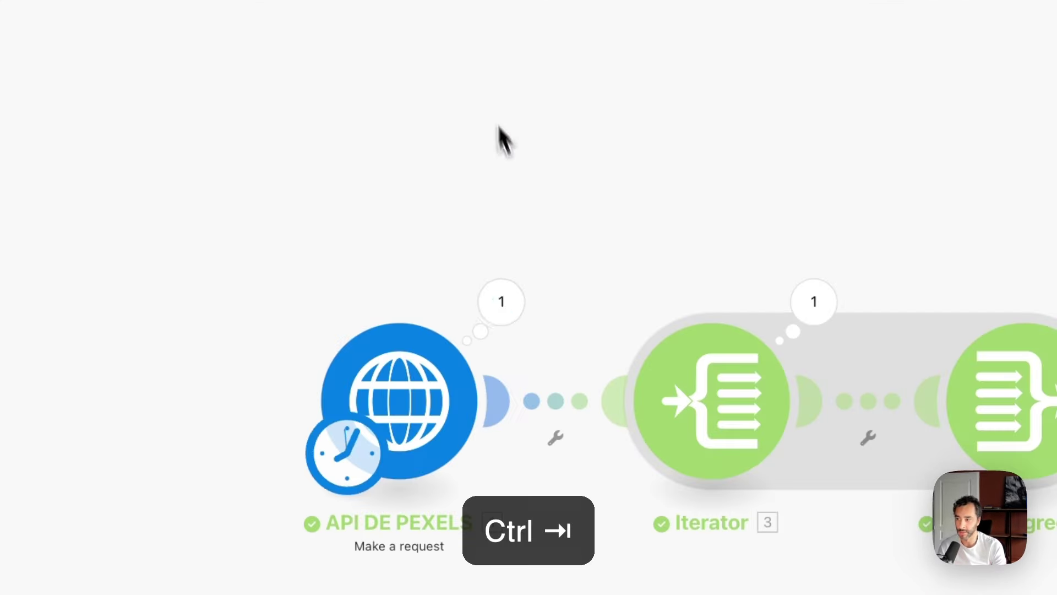
{"action": "left_click", "coordinate": [449, 326]}
{"action": "left_click", "coordinate": [474, 367]}
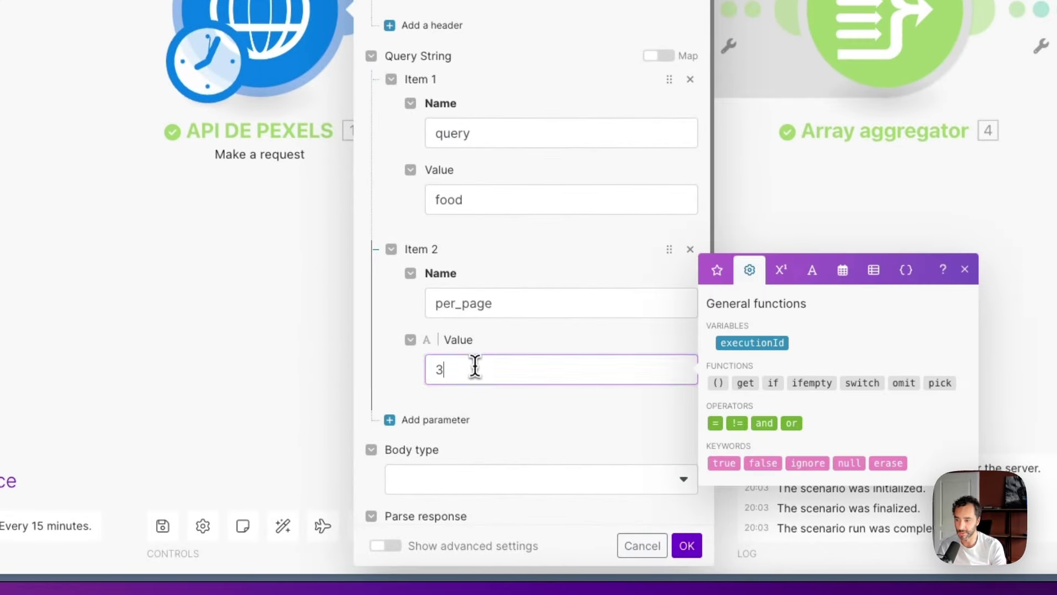
{"action": "key", "text": "BackSpace"}
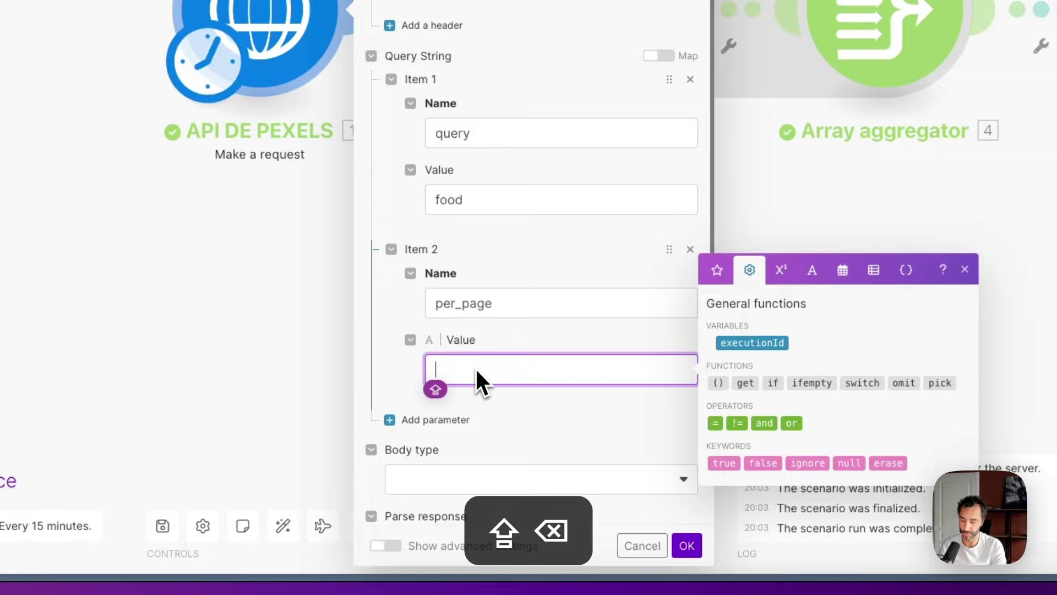
{"action": "type", "text": "10"}
{"action": "left_click", "coordinate": [688, 546]}
{"action": "key", "text": "super+Return"}
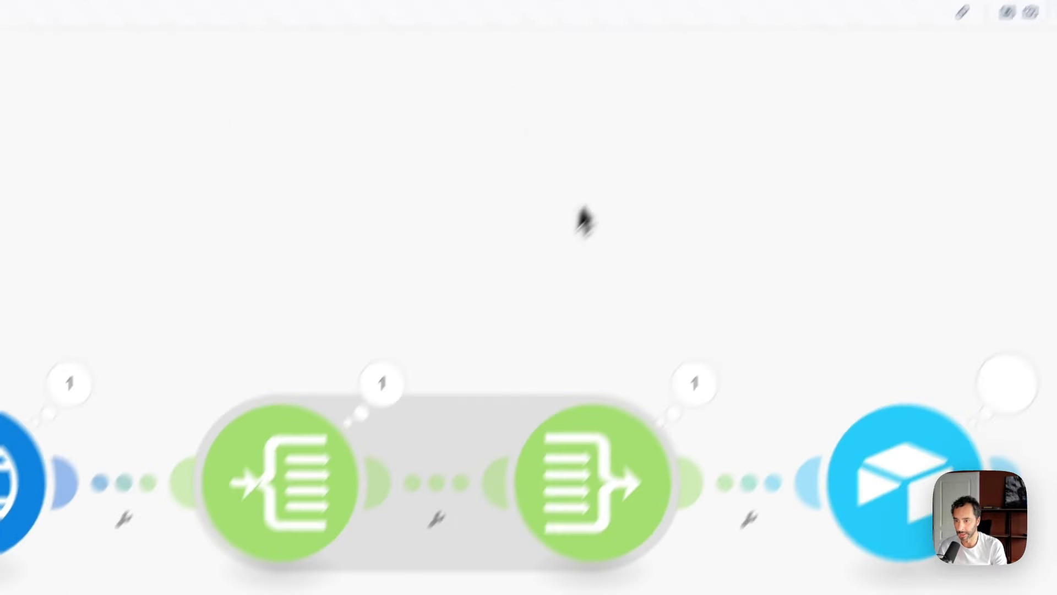
Step: In Airtable, widen the Pièces jointes column and inspect the attachments of the second record
{"action": "key", "text": "ctrl+Tab"}
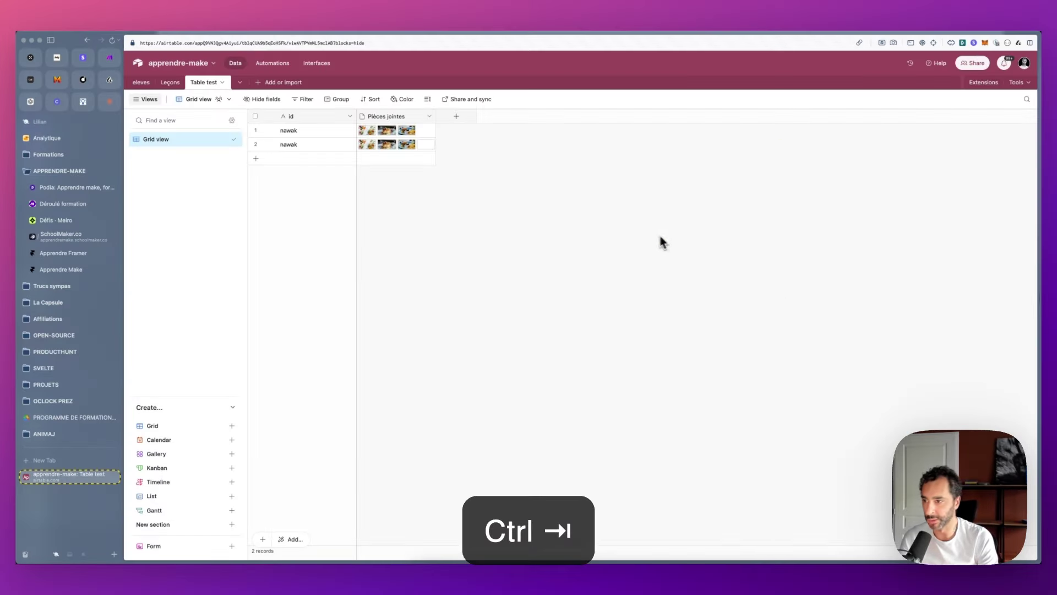
{"action": "left_click_drag", "start_coordinate": [435, 116], "coordinate": [693, 116]}
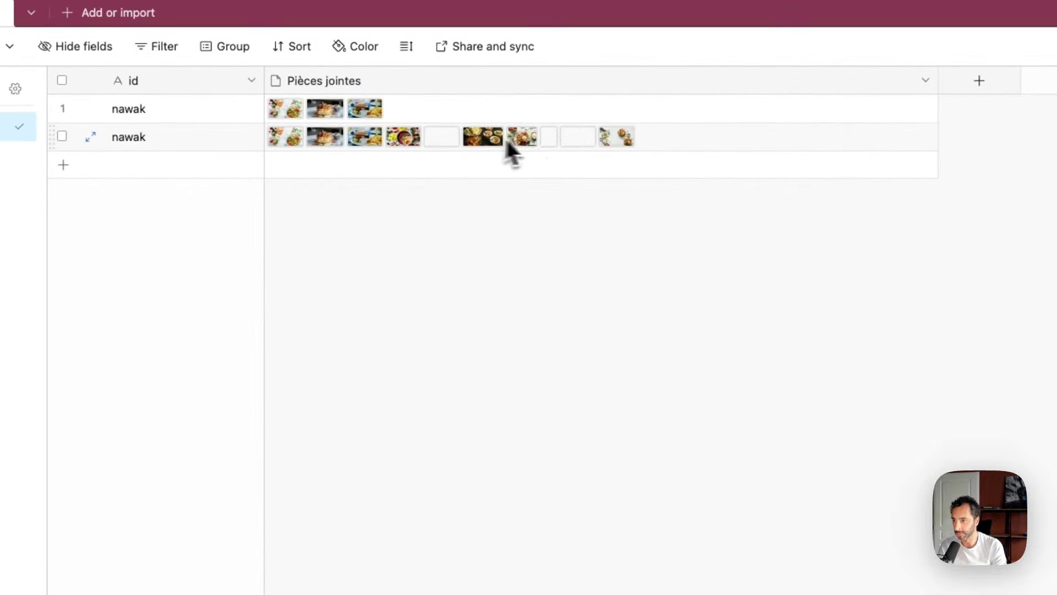
{"action": "left_click", "coordinate": [504, 137]}
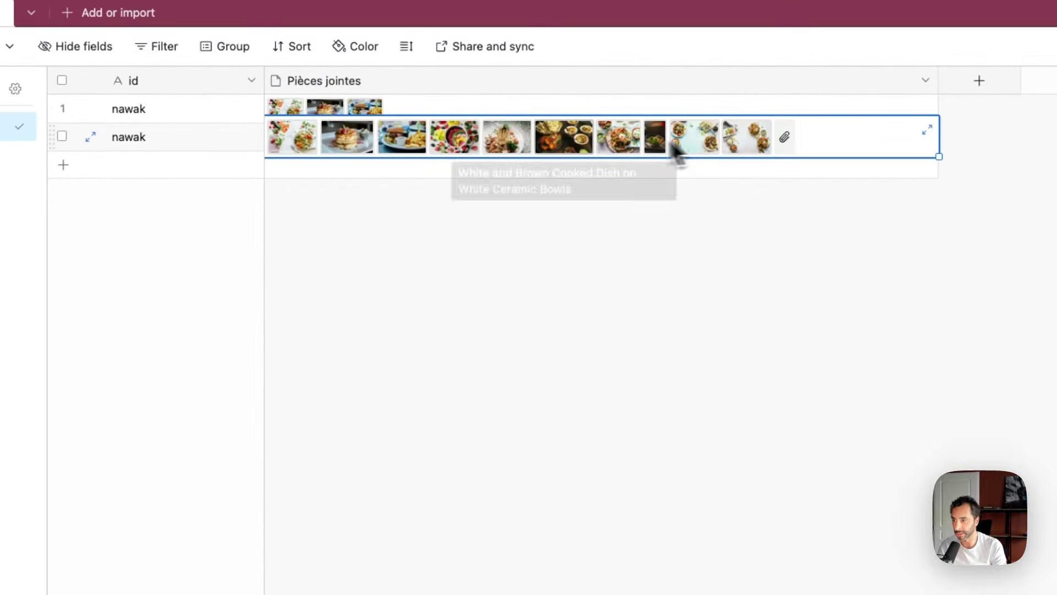
{"action": "key", "text": "ctrl+Tab"}
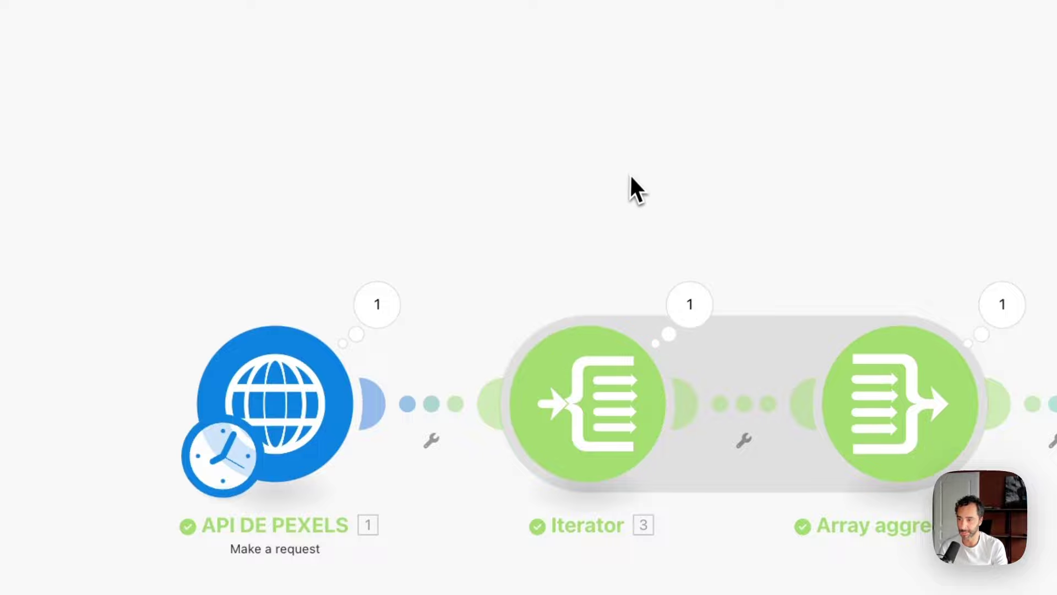
{"action": "key", "text": "ctrl+Tab"}
Step: Delete the second record and rename the remaining record's id as "mettre a jour"
{"action": "right_click", "coordinate": [323, 146]}
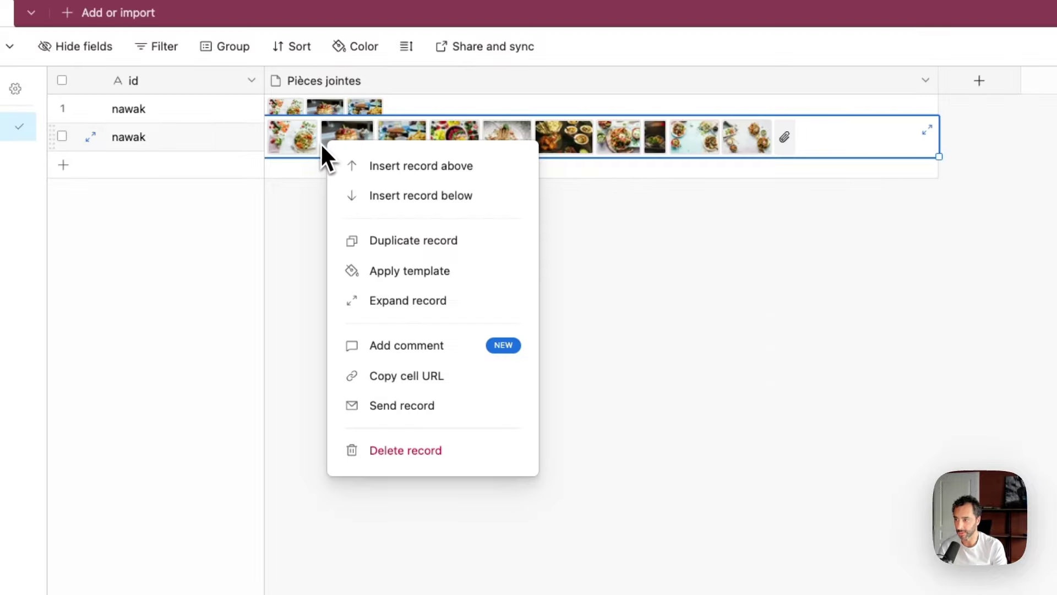
{"action": "left_click", "coordinate": [386, 451]}
{"action": "double_click", "coordinate": [137, 117]}
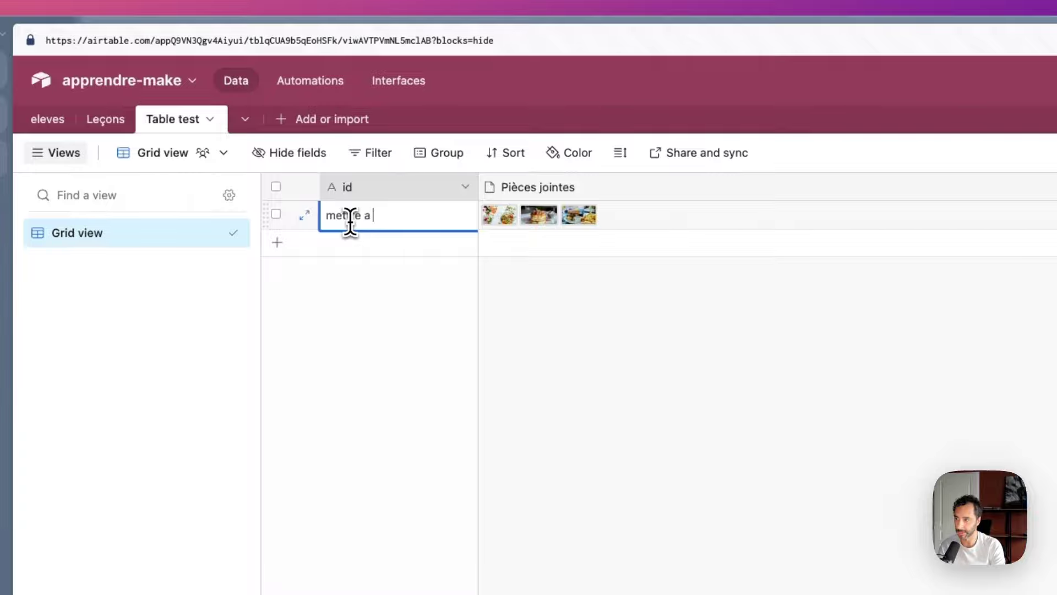
{"action": "left_click", "coordinate": [711, 359]}
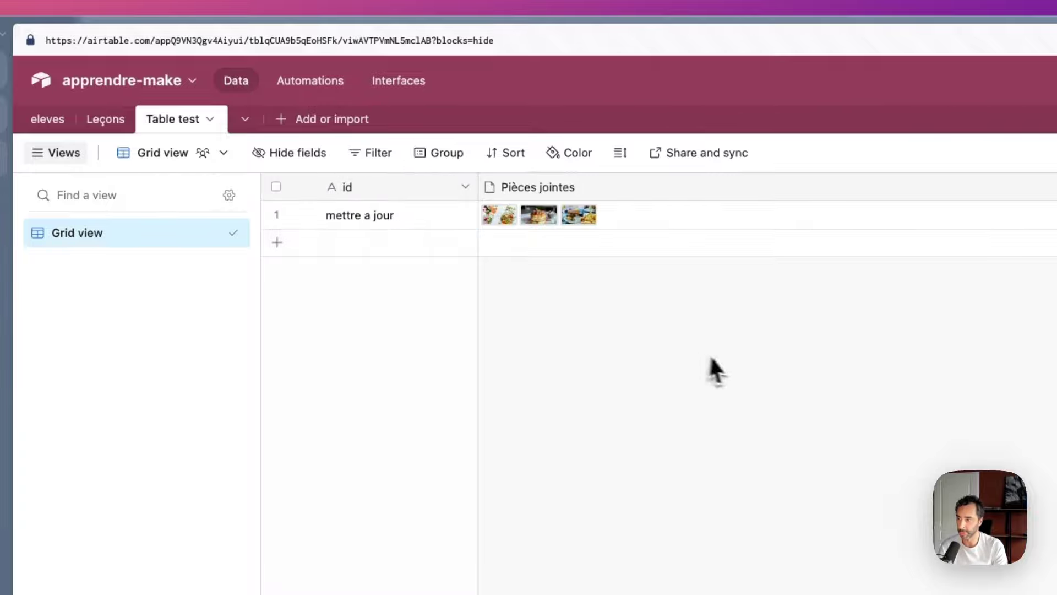
{"action": "left_click", "coordinate": [569, 226]}
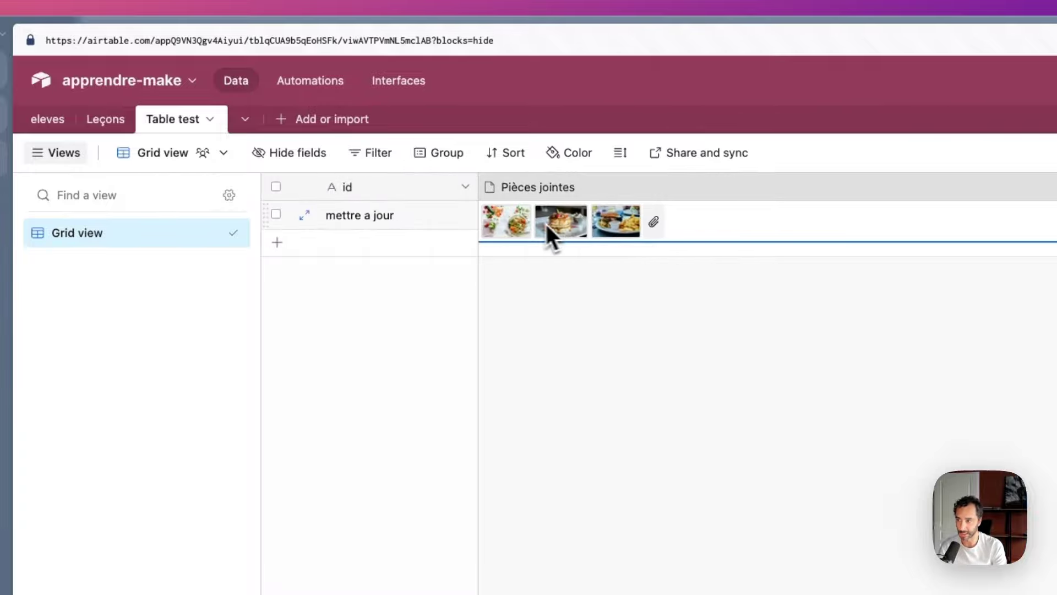
{"action": "left_click", "coordinate": [704, 304]}
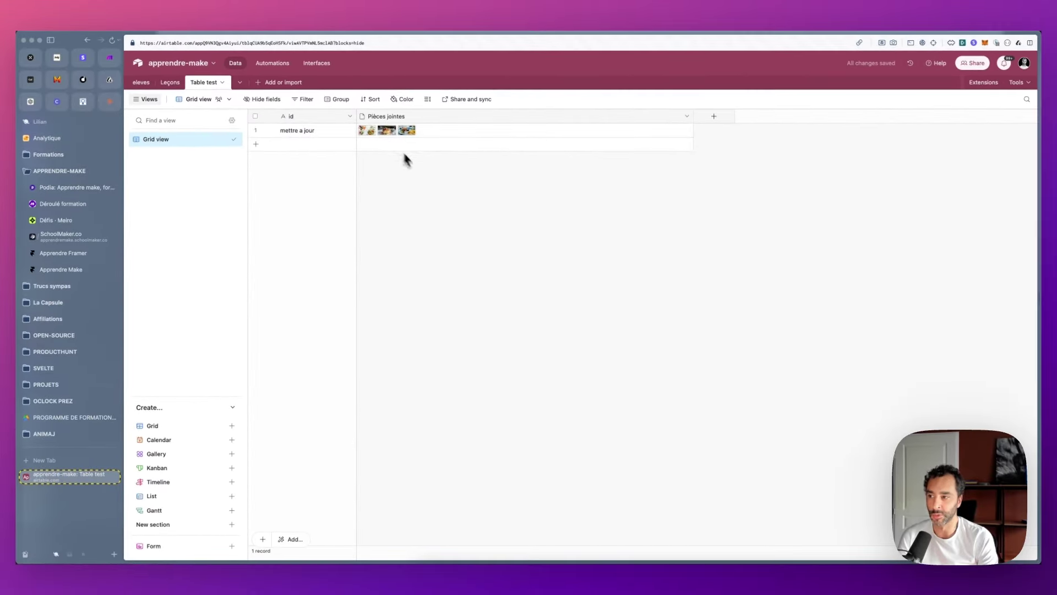
{"action": "key", "text": "ctrl+Tab"}
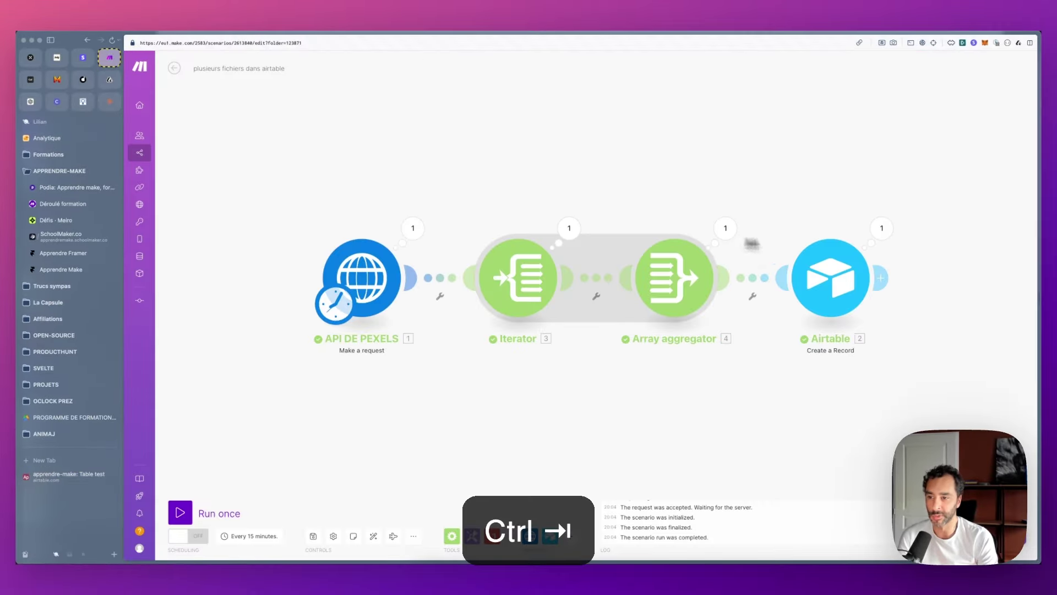
{"action": "key", "text": "ctrl+Tab"}
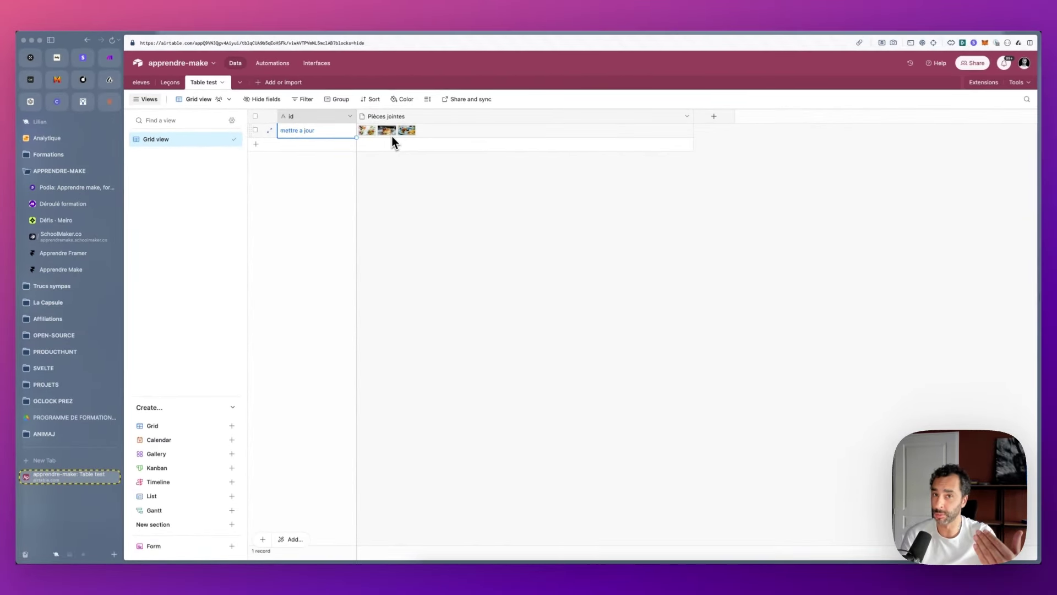
Step: Add an Airtable Get a Record module to the Make scenario and place it ahead of the Pexels request as the starting module
{"action": "key", "text": "ctrl+Tab"}
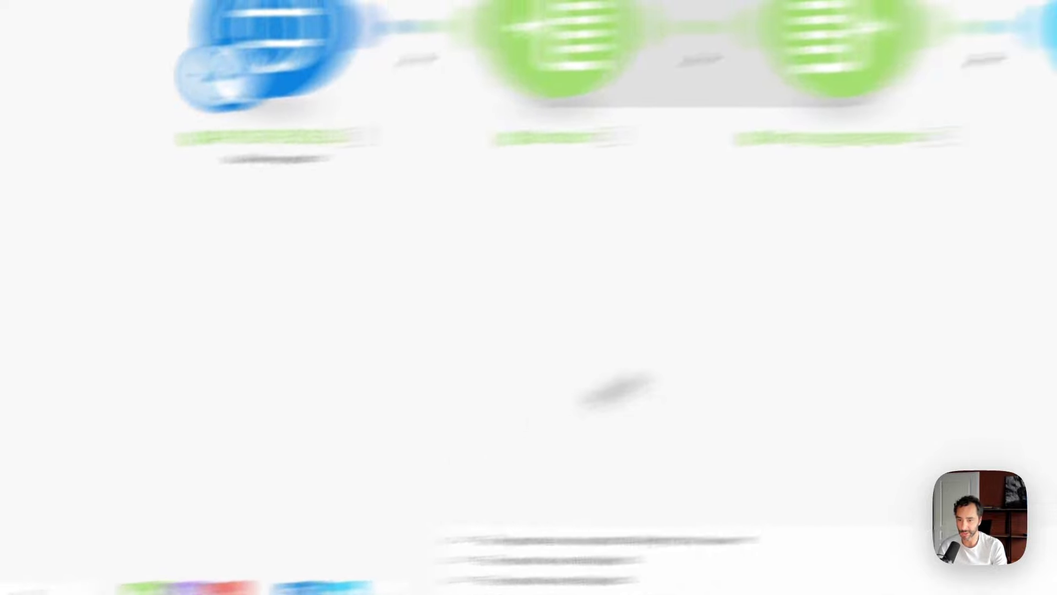
{"action": "left_click", "coordinate": [586, 585]}
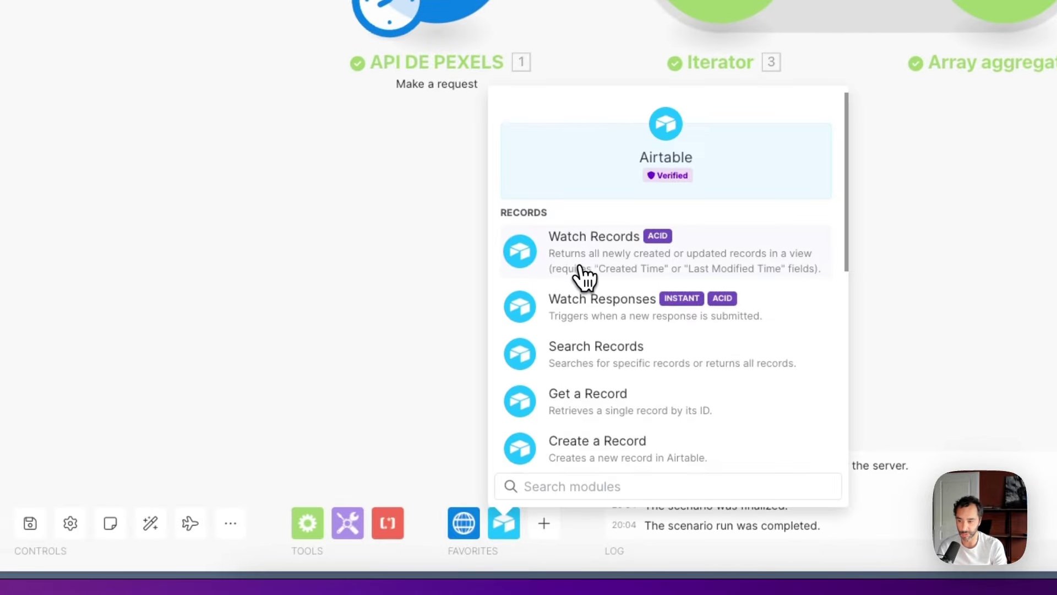
{"action": "scroll", "coordinate": [579, 275], "scroll_direction": "down", "scroll_amount": 1}
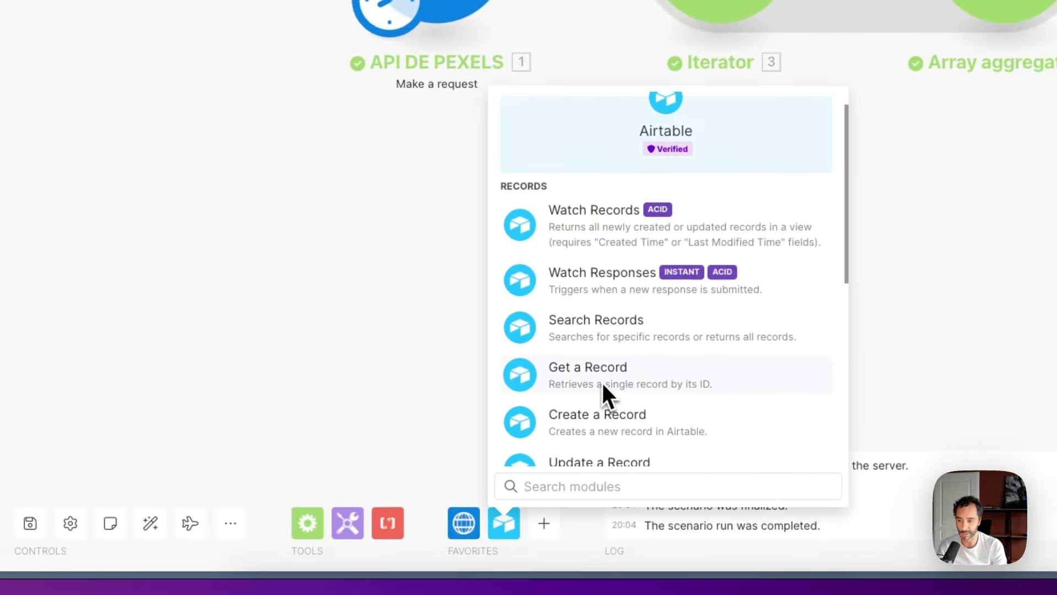
{"action": "left_click", "coordinate": [587, 361]}
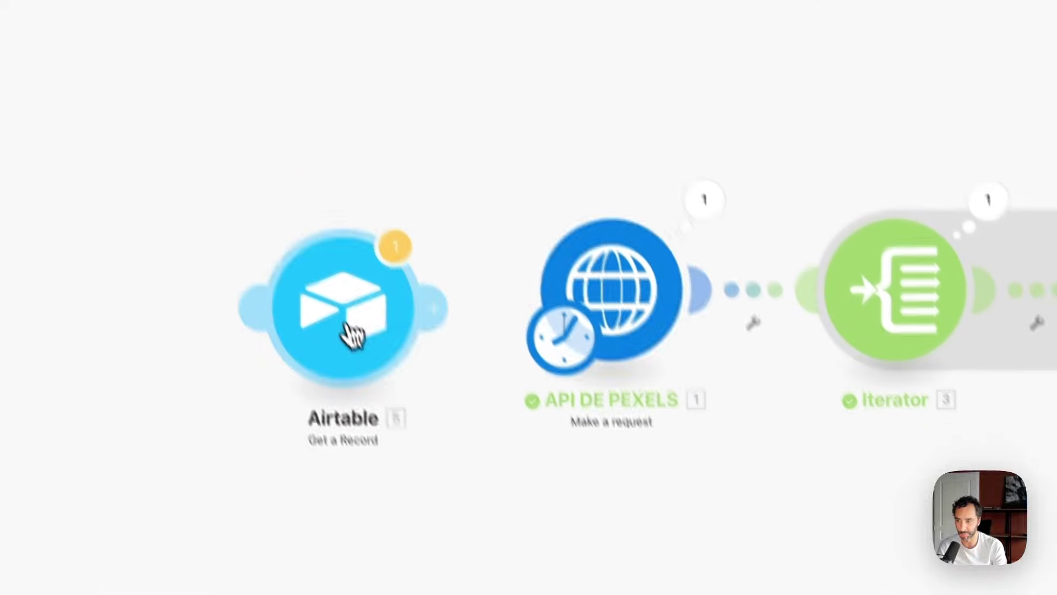
{"action": "left_click_drag", "start_coordinate": [566, 353], "coordinate": [414, 359]}
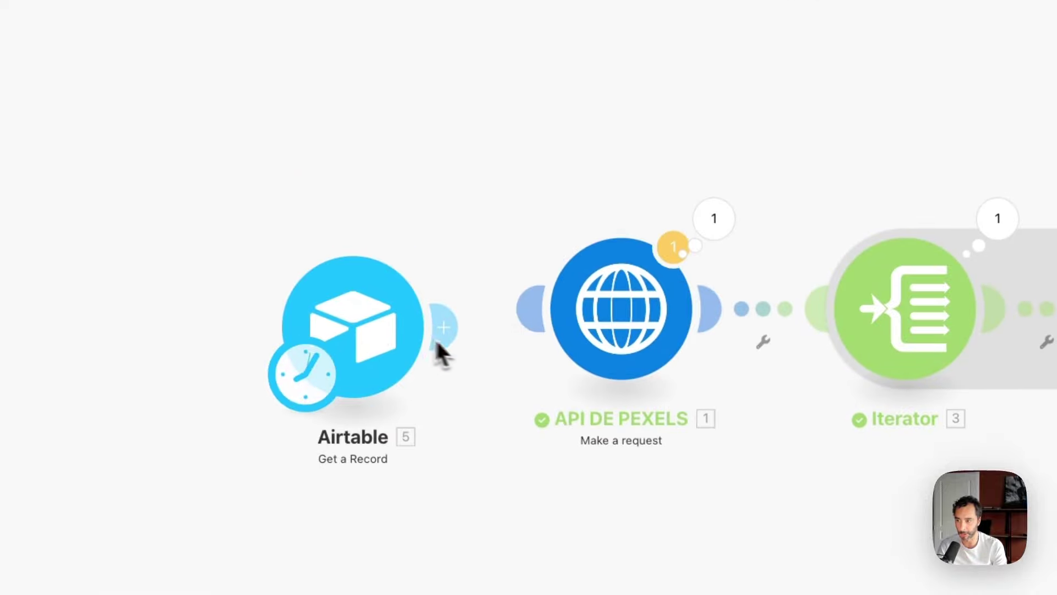
Step: In Airtable's Table test, create a formula field with RECORD_ID() and copy the ID of the "mettre a jour" record
{"action": "key", "text": "ctrl+Tab"}
{"action": "left_click", "coordinate": [668, 192]}
{"action": "left_click", "coordinate": [479, 325]}
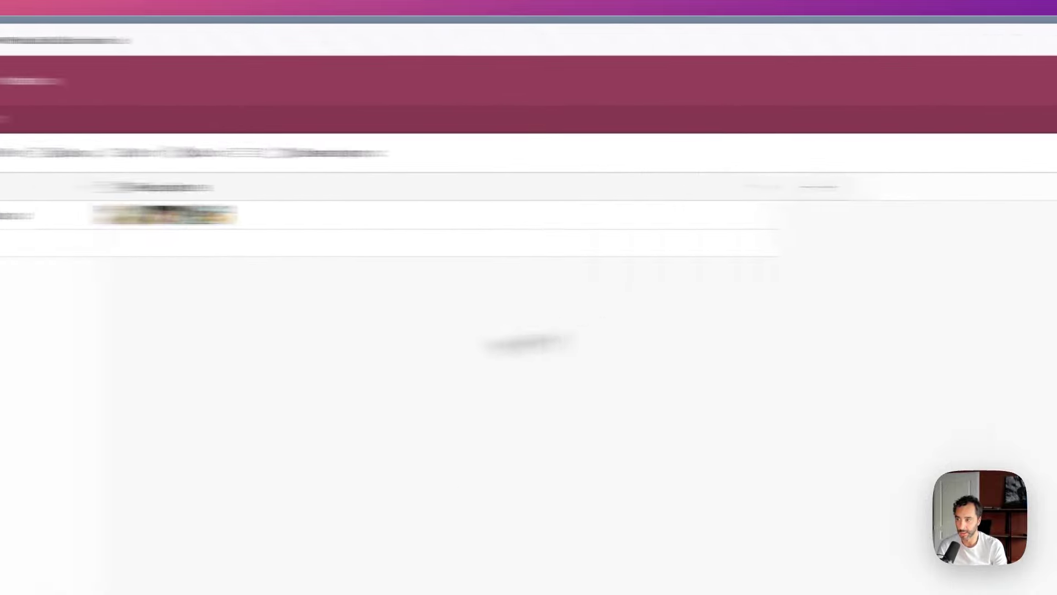
{"action": "left_click", "coordinate": [345, 223]}
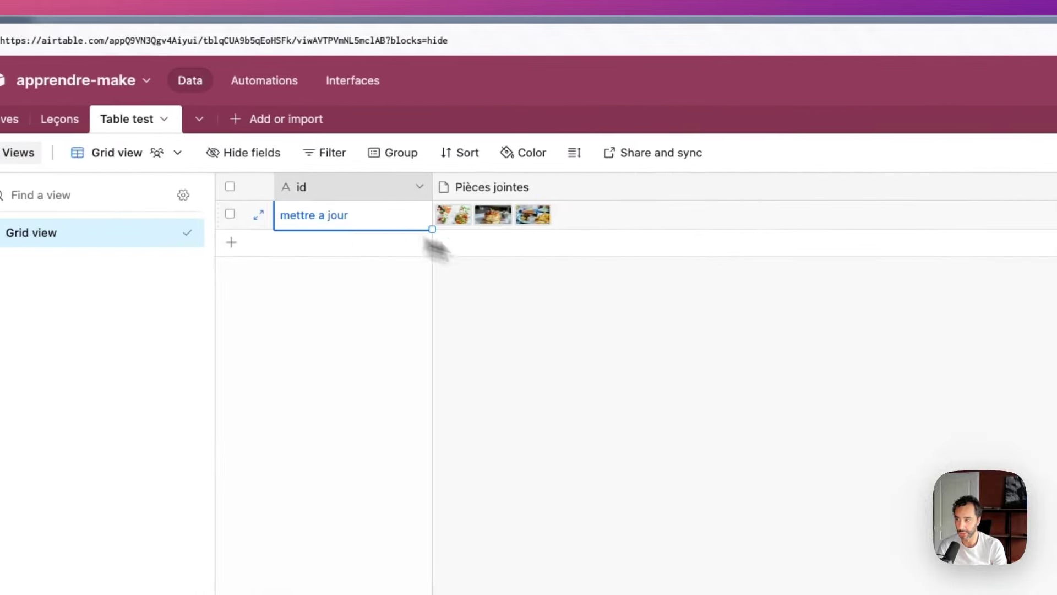
{"action": "left_click", "coordinate": [642, 155]}
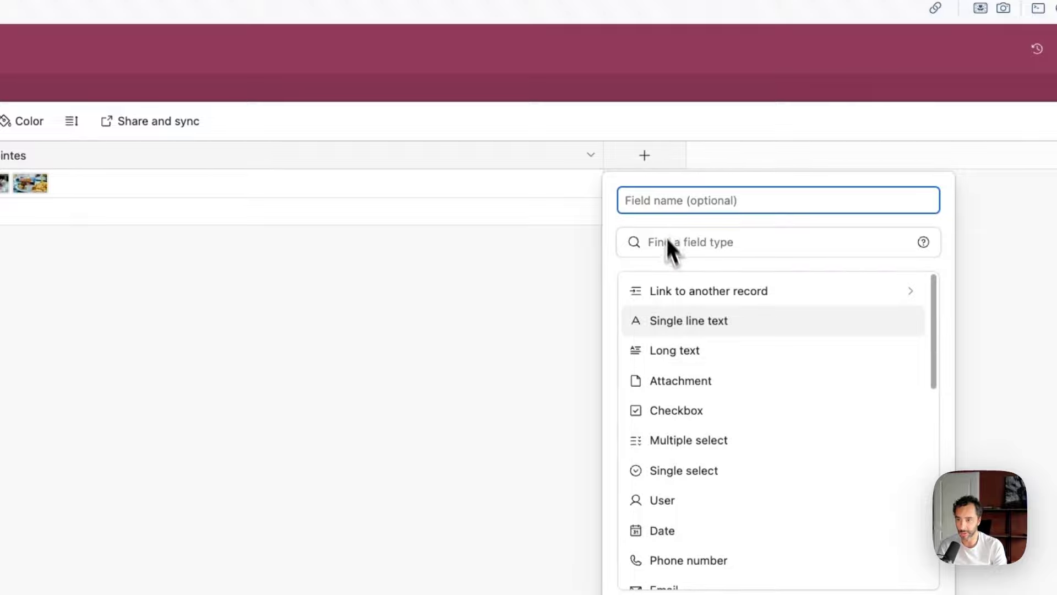
{"action": "left_click", "coordinate": [672, 242]}
{"action": "type", "text": "form"}
{"action": "left_click", "coordinate": [681, 291]}
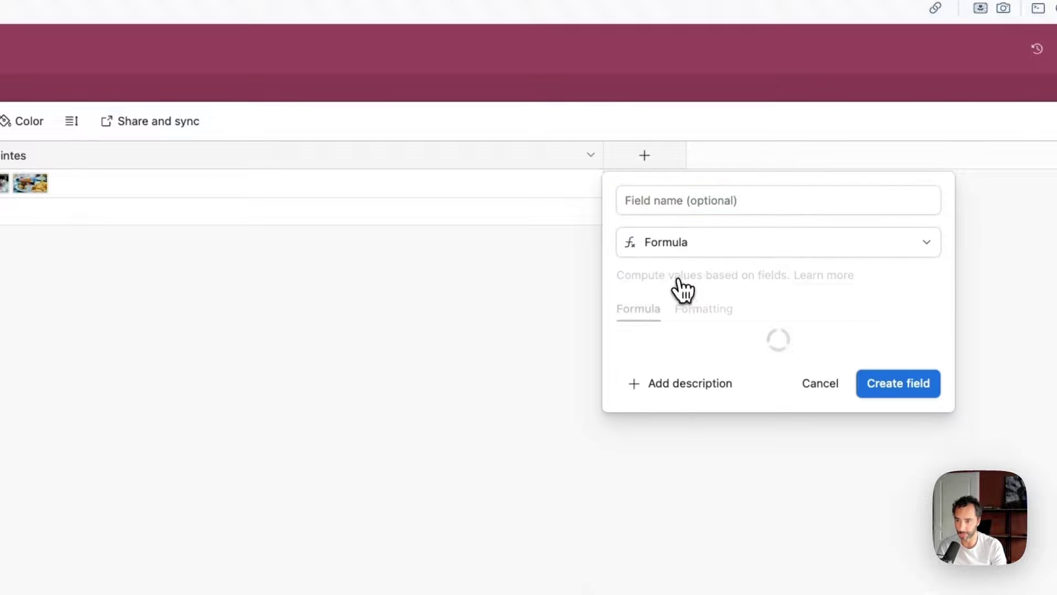
{"action": "left_click", "coordinate": [678, 334]}
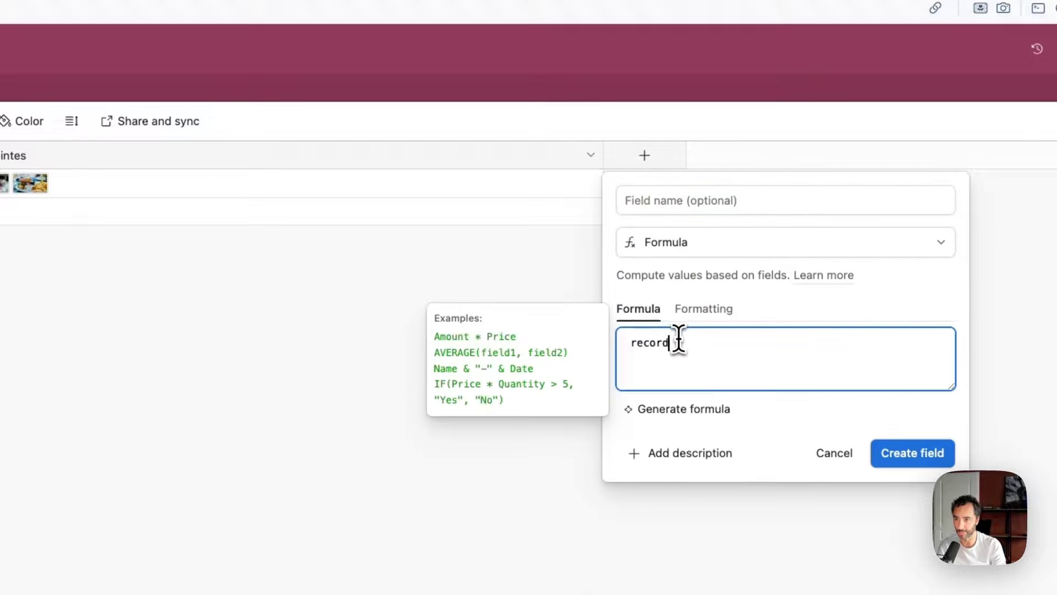
{"action": "type", "text": "record"}
{"action": "left_click", "coordinate": [695, 417]}
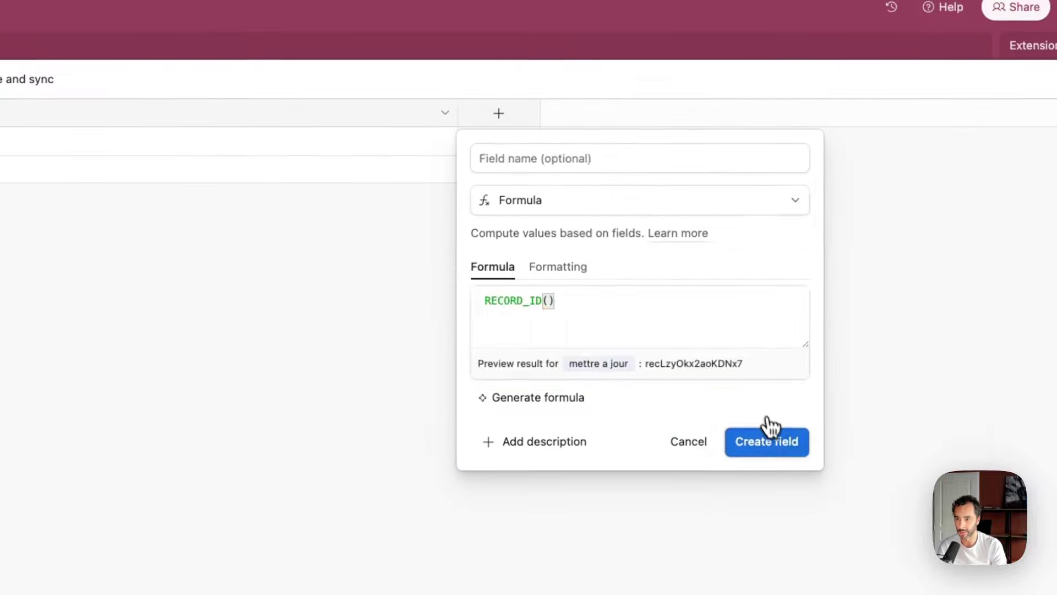
{"action": "left_click", "coordinate": [770, 426]}
{"action": "left_click", "coordinate": [522, 146]}
{"action": "key", "text": "super+c"}
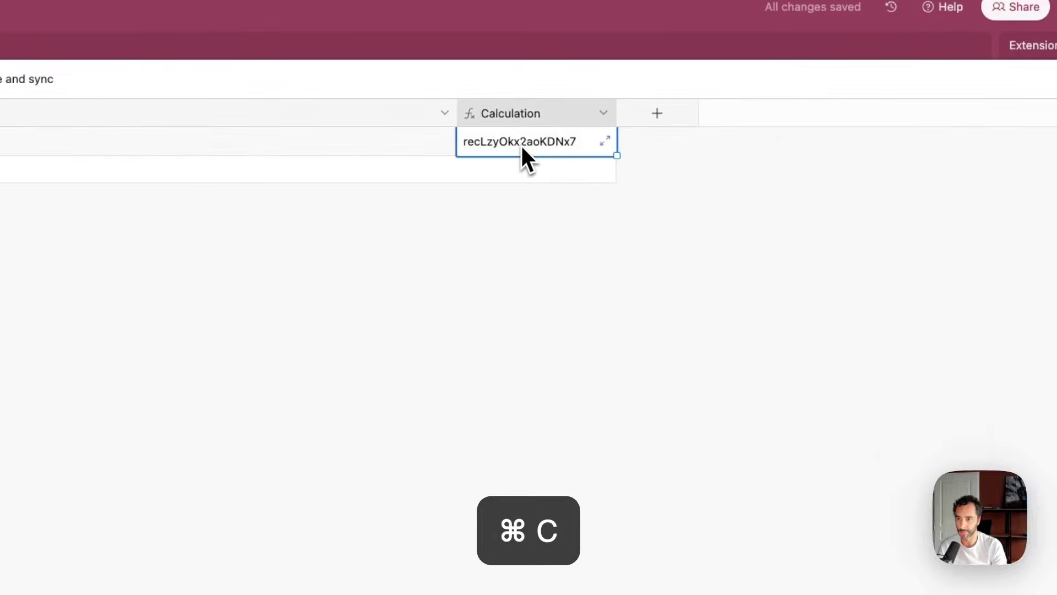
Step: In Make, configure the Get a Record module with the make 2023 connection, the apprendre-make base and the Table test table
{"action": "key", "text": "ctrl+Tab"}
{"action": "left_click", "coordinate": [378, 354]}
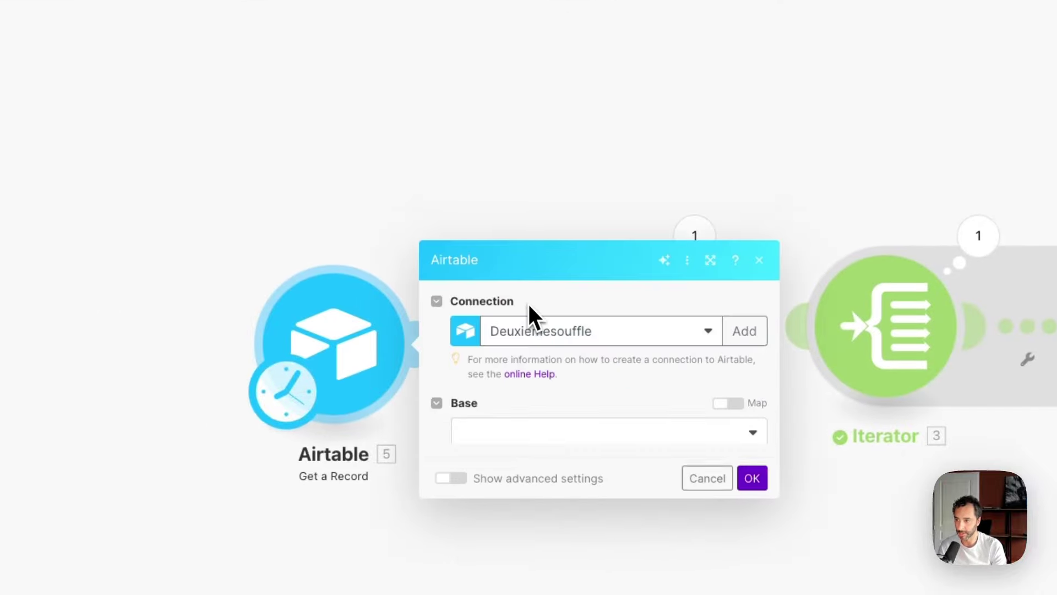
{"action": "left_click", "coordinate": [531, 325]}
{"action": "left_click", "coordinate": [526, 388]}
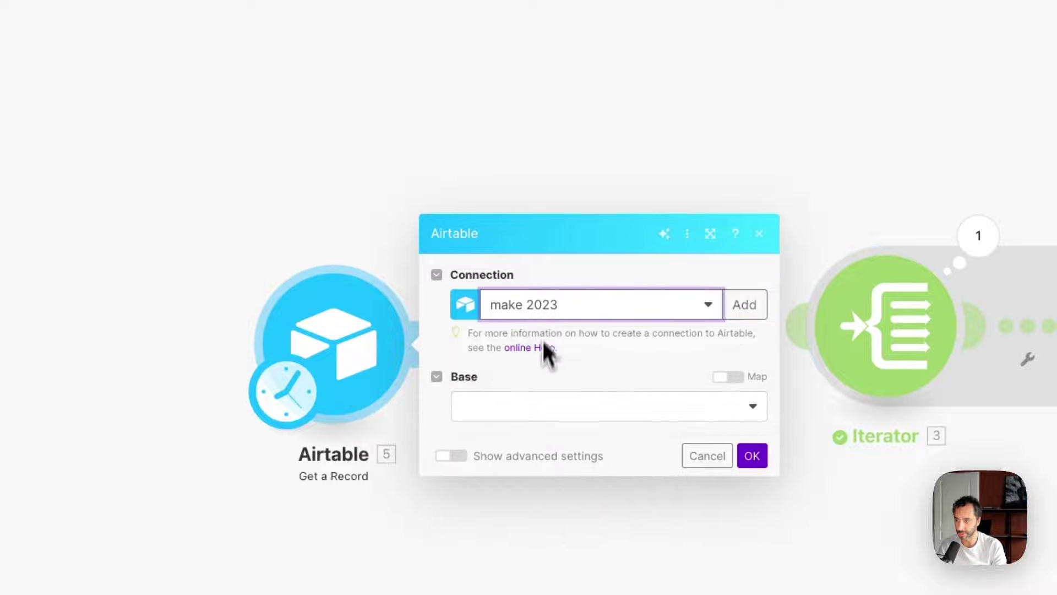
{"action": "left_click", "coordinate": [541, 406]}
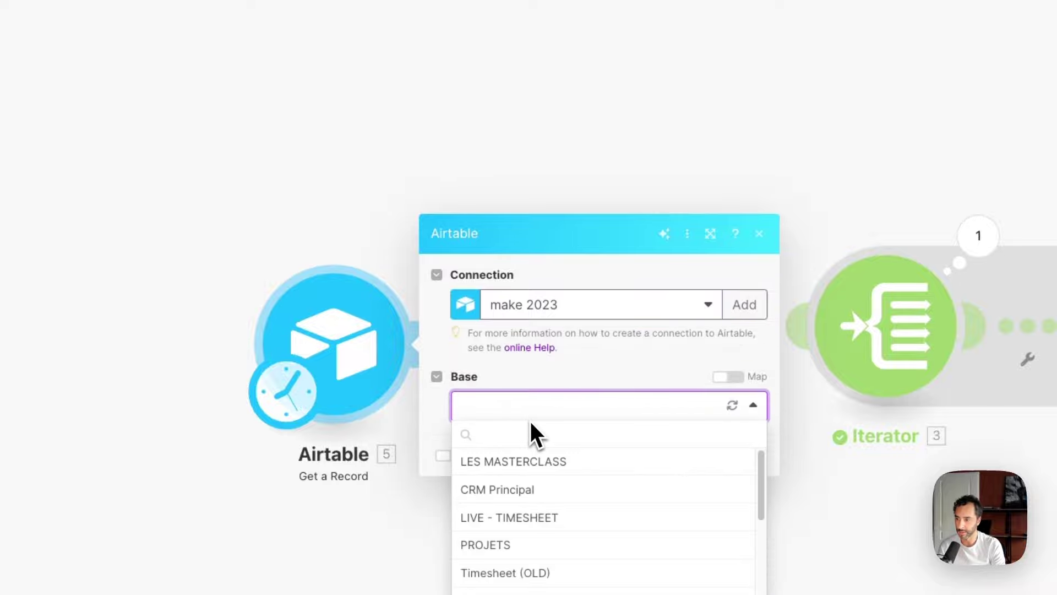
{"action": "type", "text": "appr"}
{"action": "left_click", "coordinate": [523, 489]}
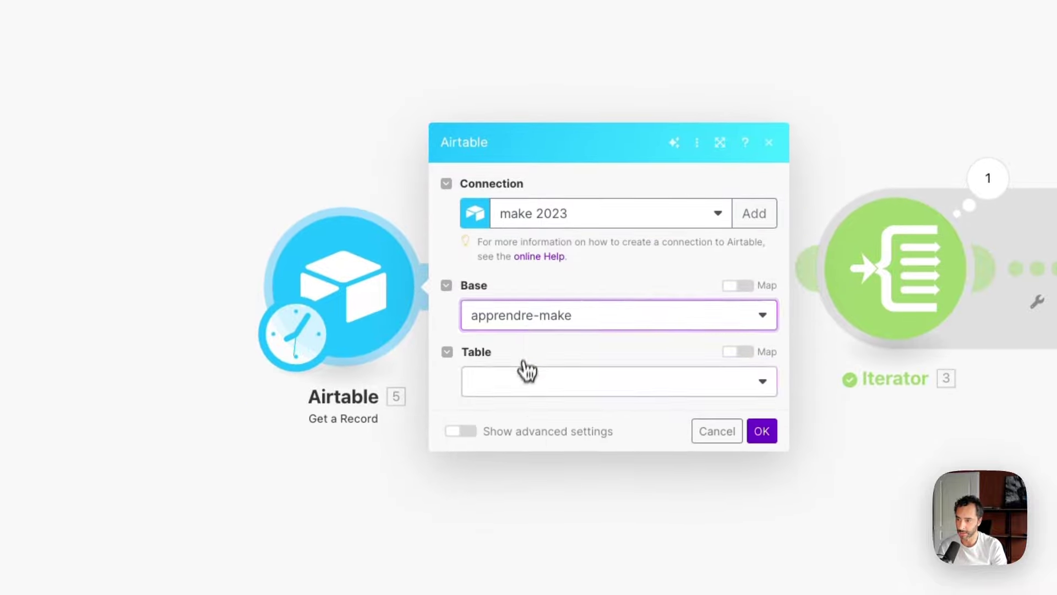
{"action": "left_click", "coordinate": [527, 380]}
{"action": "left_click", "coordinate": [512, 464]}
Step: Paste the copied ID as the Get a Record module's Record ID and save the module
{"action": "left_click", "coordinate": [523, 414]}
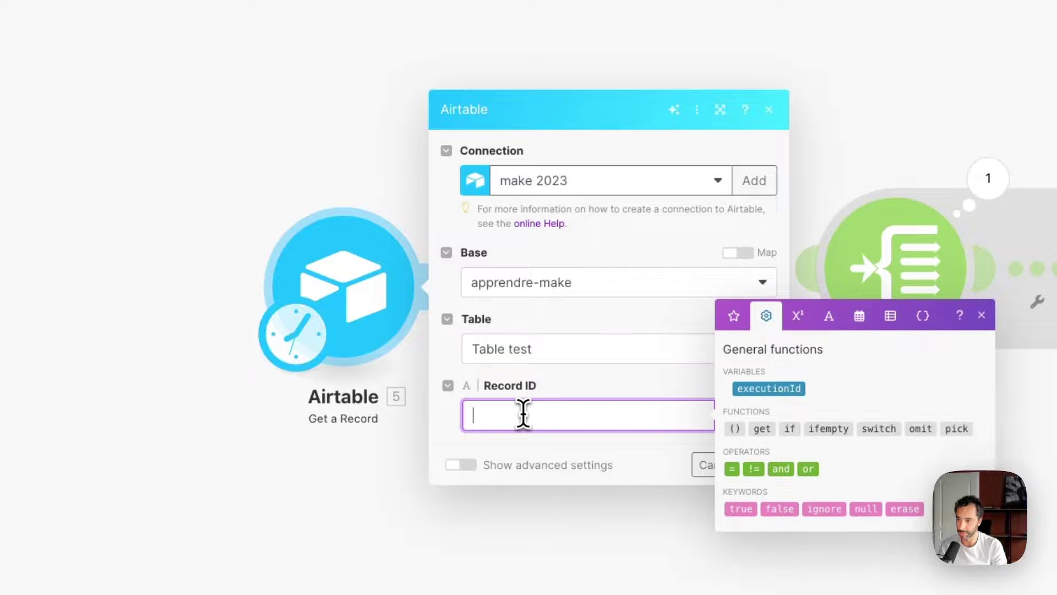
{"action": "key", "text": "super+v"}
{"action": "left_click", "coordinate": [707, 440]}
{"action": "left_click", "coordinate": [751, 464]}
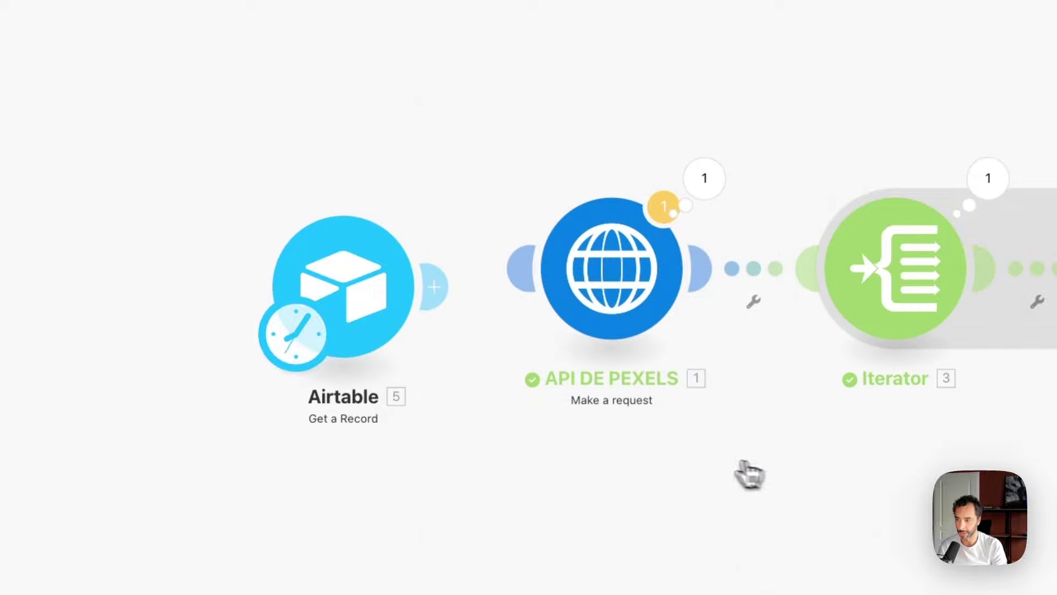
Step: Run only the Get a Record module and expand the Pièces jointes collections in its output bundle
{"action": "right_click", "coordinate": [378, 300]}
{"action": "left_click", "coordinate": [441, 519]}
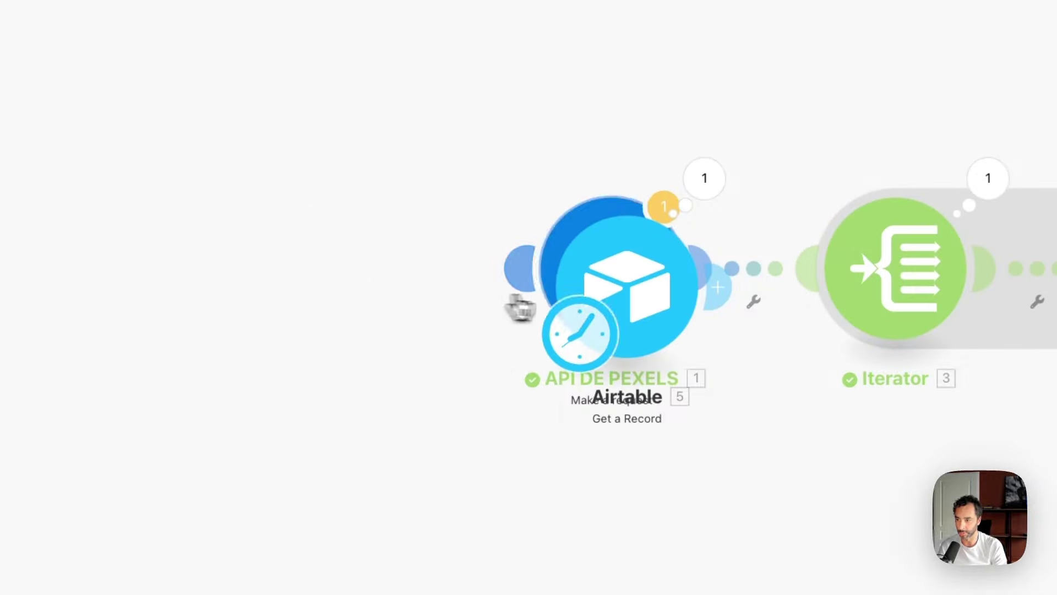
{"action": "left_click", "coordinate": [477, 161]}
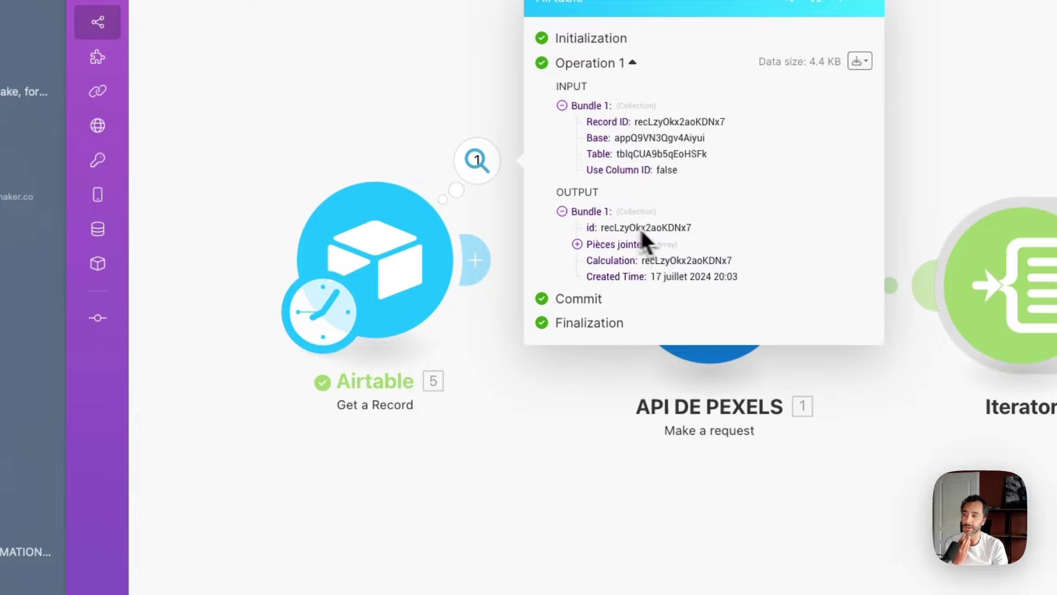
{"action": "left_click", "coordinate": [619, 246]}
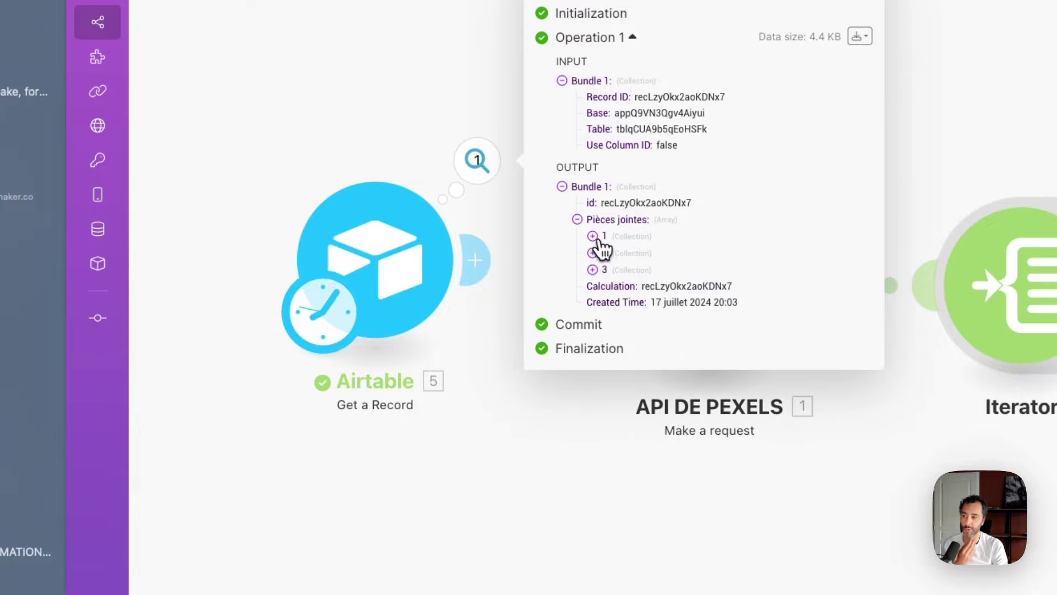
{"action": "left_click", "coordinate": [595, 236]}
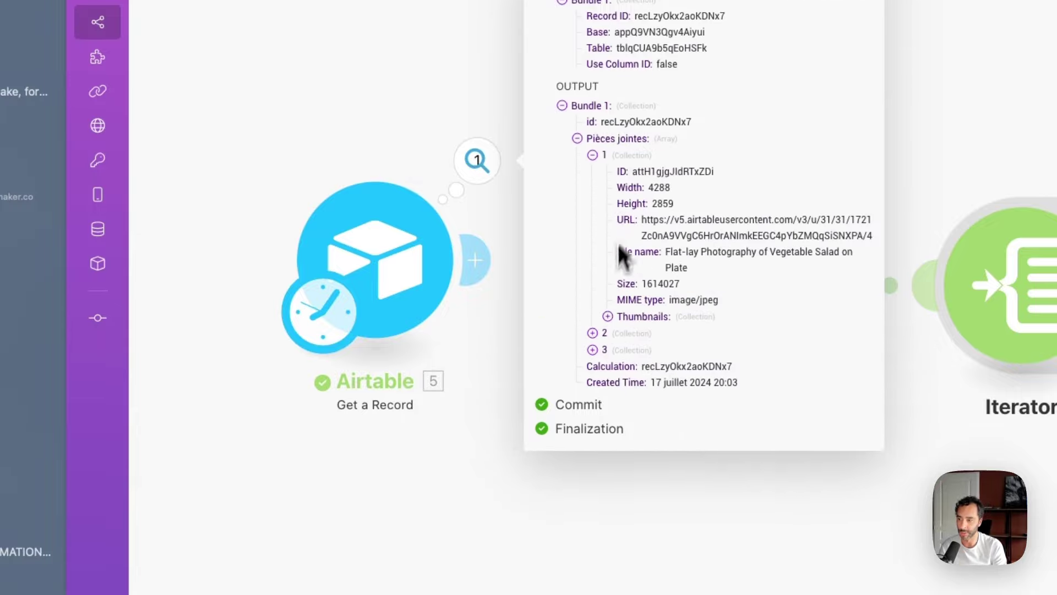
{"action": "left_click", "coordinate": [592, 333]}
{"action": "left_click", "coordinate": [593, 465]}
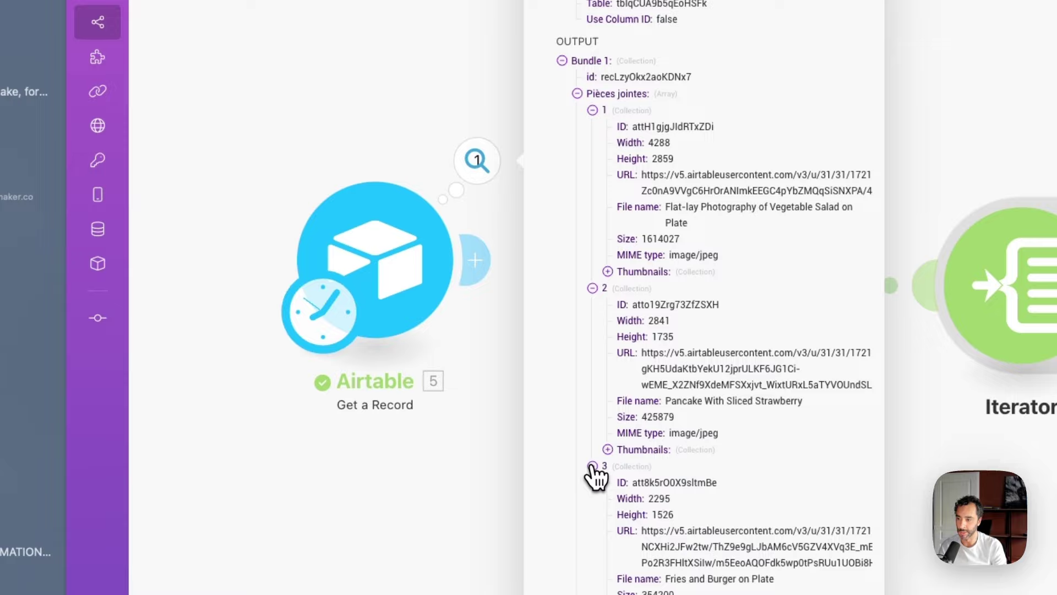
{"action": "left_click", "coordinate": [592, 466]}
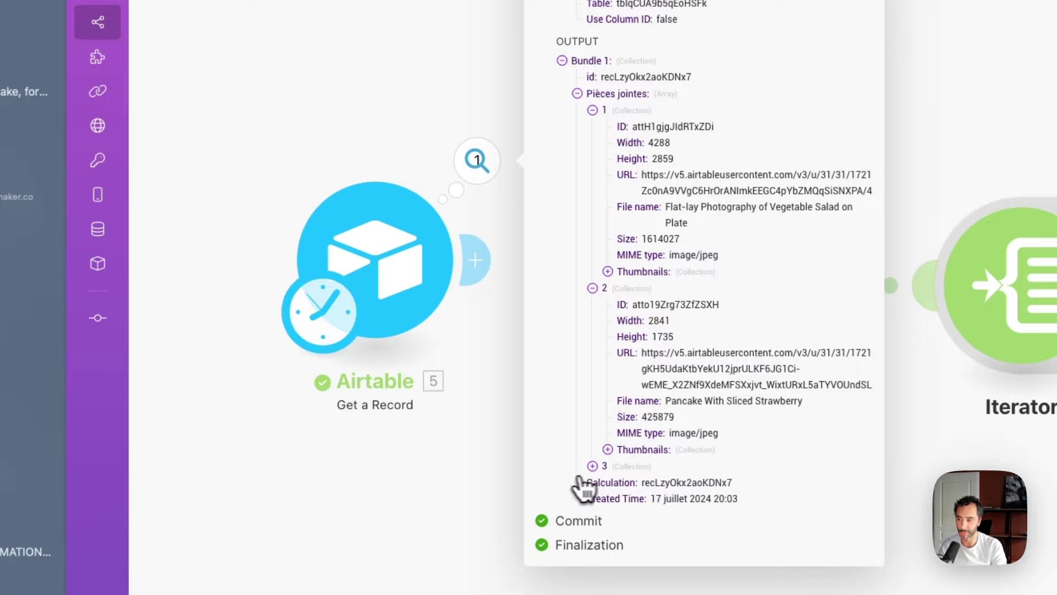
{"action": "left_click", "coordinate": [285, 69]}
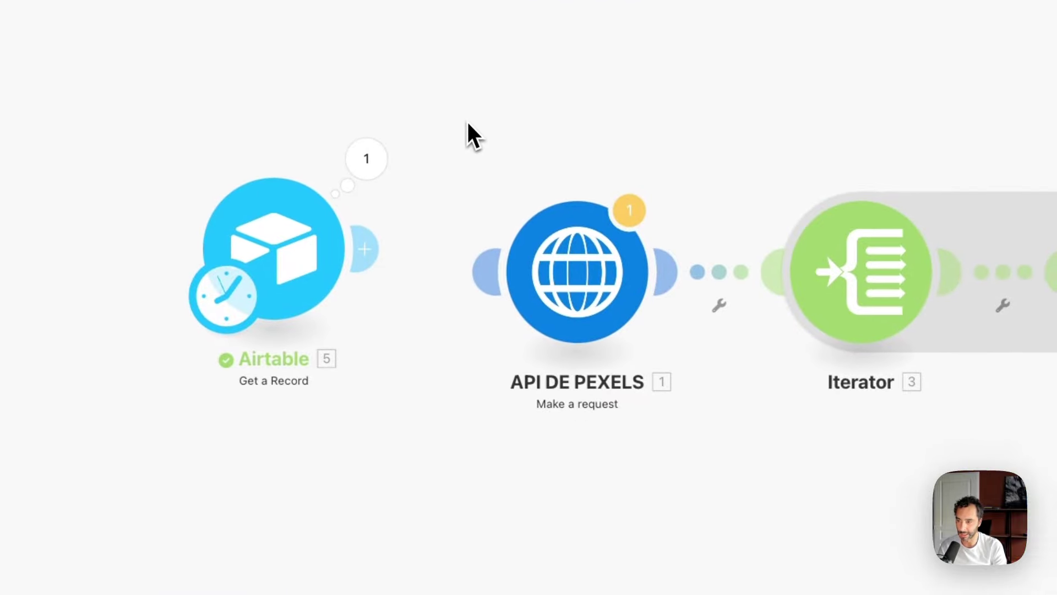
Step: Unlink the API DE PEXELS request on both sides and reconnect it between the Get a Record module and the Iterator
{"action": "left_click_drag", "start_coordinate": [559, 293], "coordinate": [543, 264]}
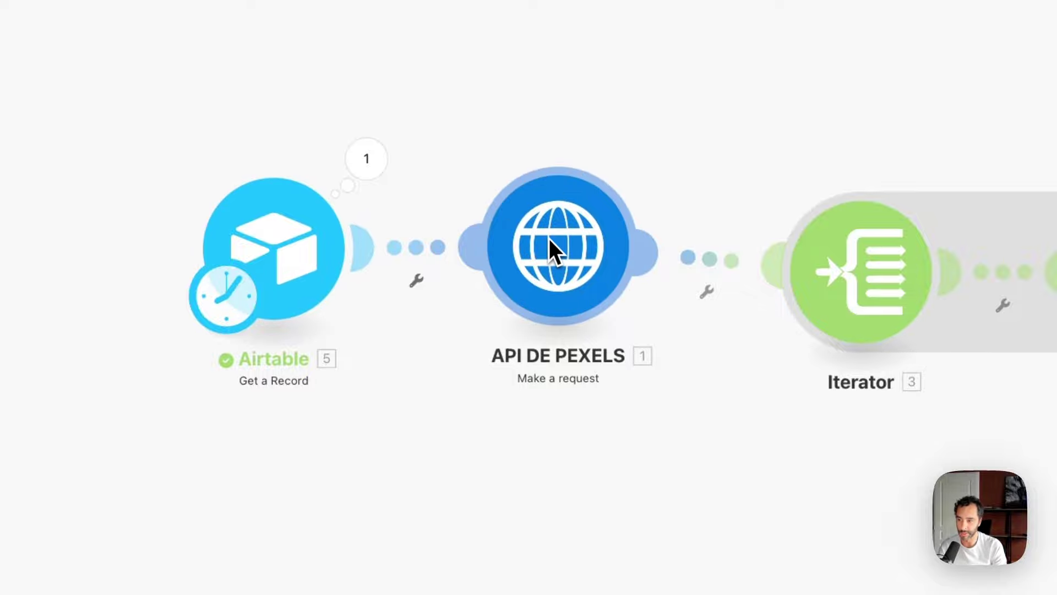
{"action": "right_click", "coordinate": [428, 255]}
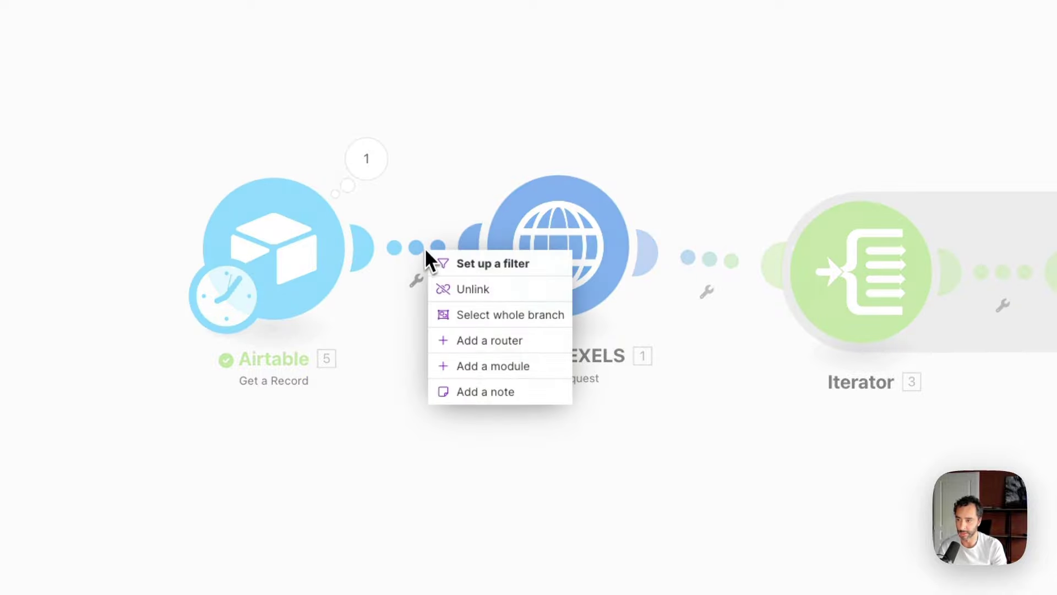
{"action": "left_click", "coordinate": [465, 289]}
{"action": "right_click", "coordinate": [708, 259]}
{"action": "left_click", "coordinate": [745, 295]}
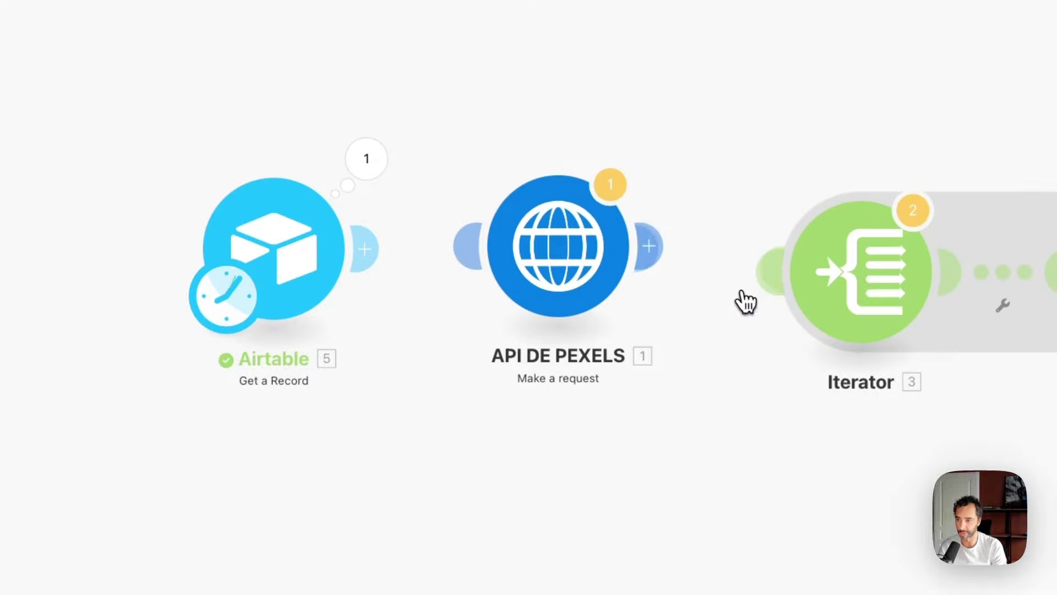
{"action": "left_click_drag", "start_coordinate": [565, 185], "coordinate": [544, 327]}
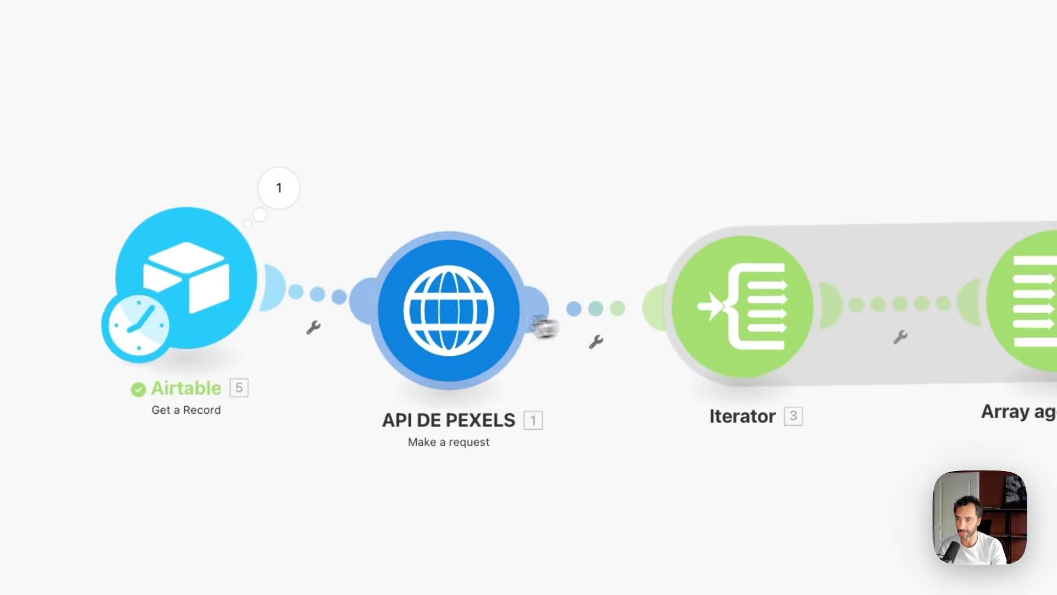
Step: Review the Get a Record output, set the Pexels request's per_page parameter to 1 and save the scenario
{"action": "left_click", "coordinate": [278, 188]}
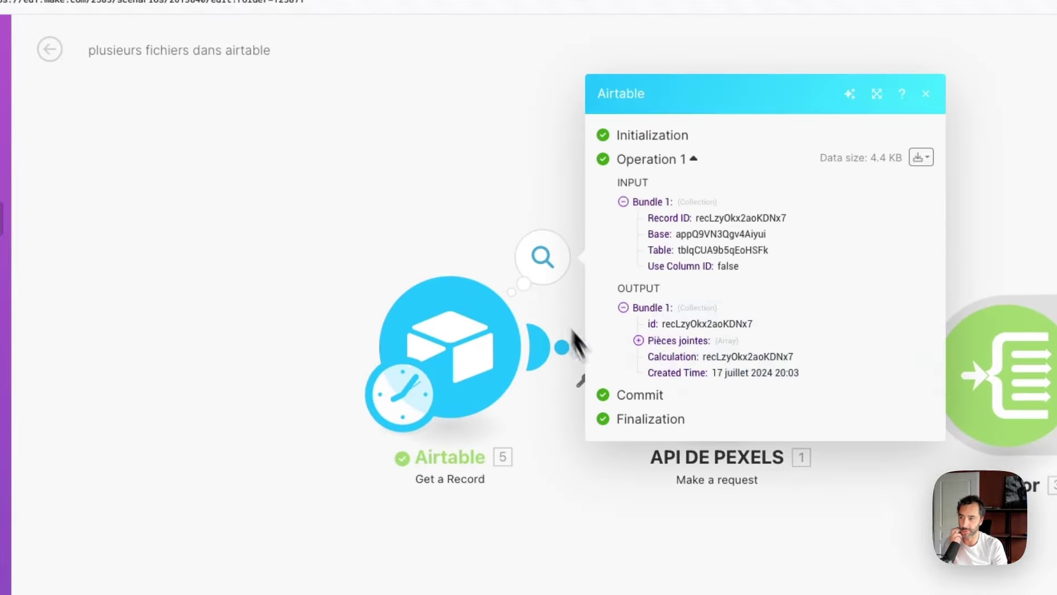
{"action": "left_click", "coordinate": [444, 187]}
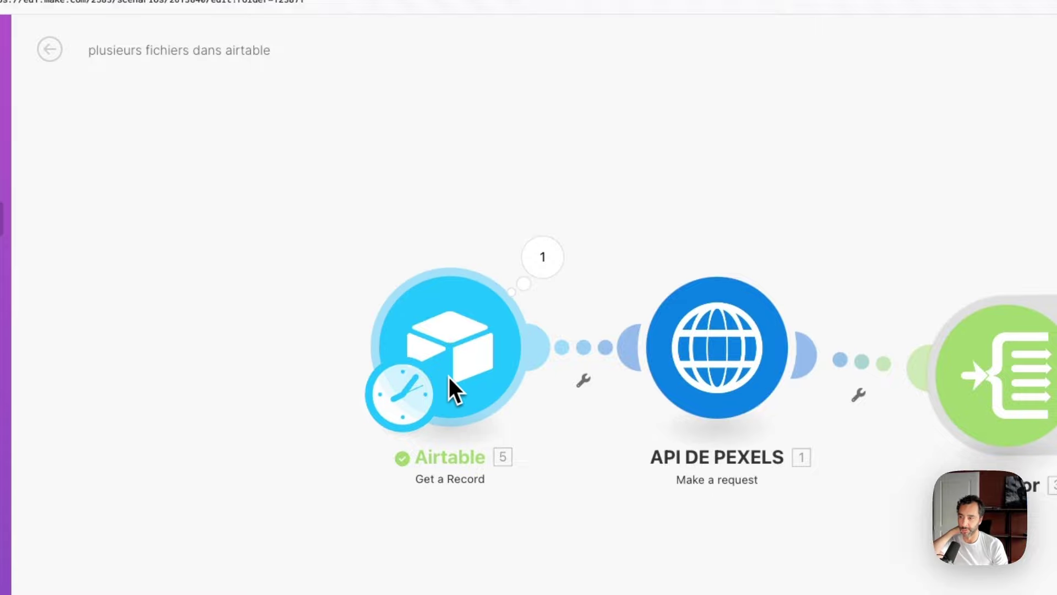
{"action": "key", "text": "super+s"}
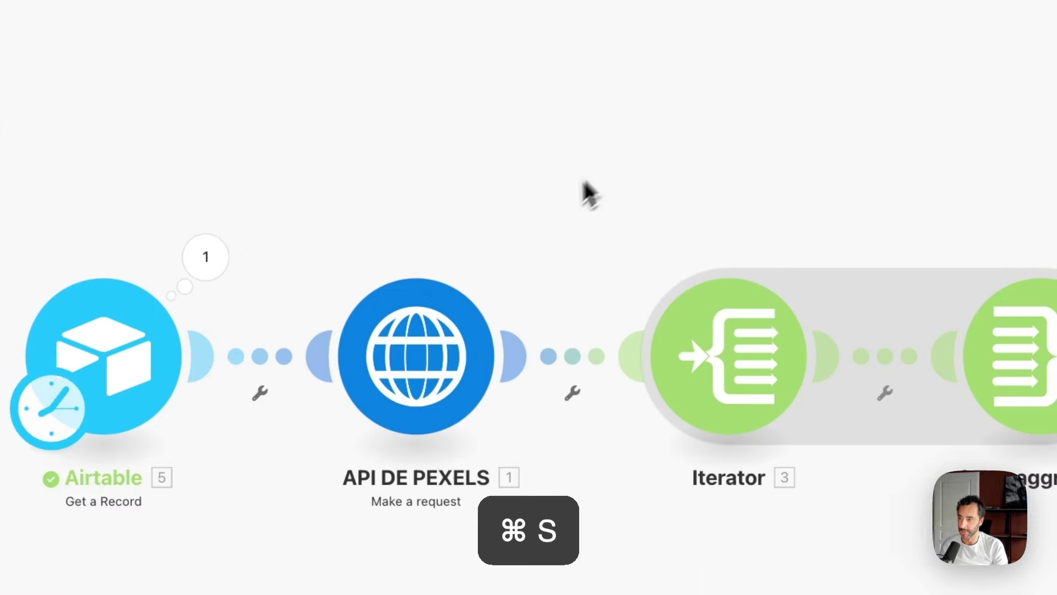
{"action": "left_click", "coordinate": [425, 356]}
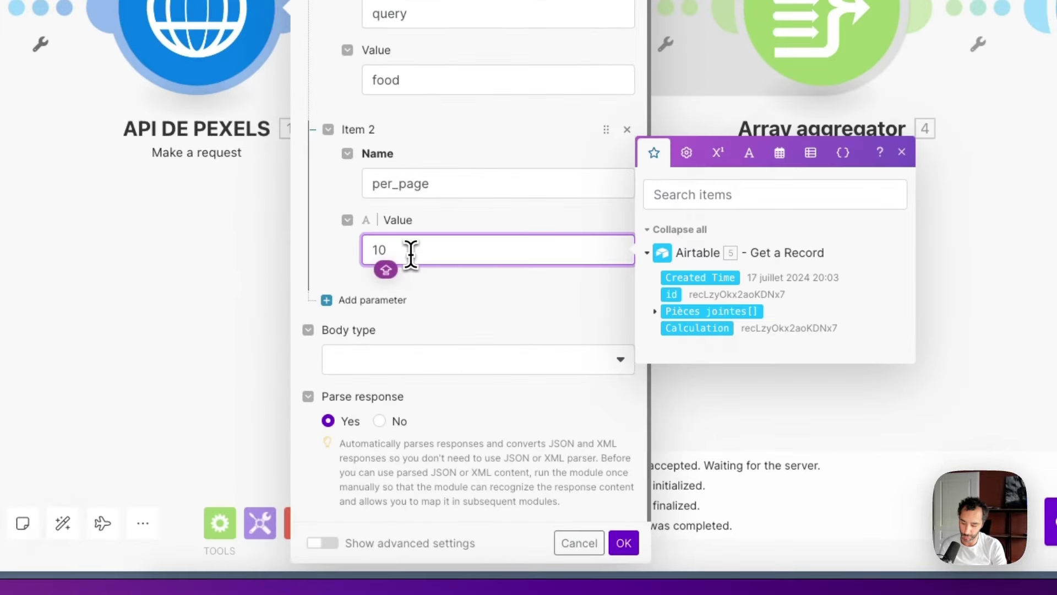
{"action": "key", "text": "BackSpace"}
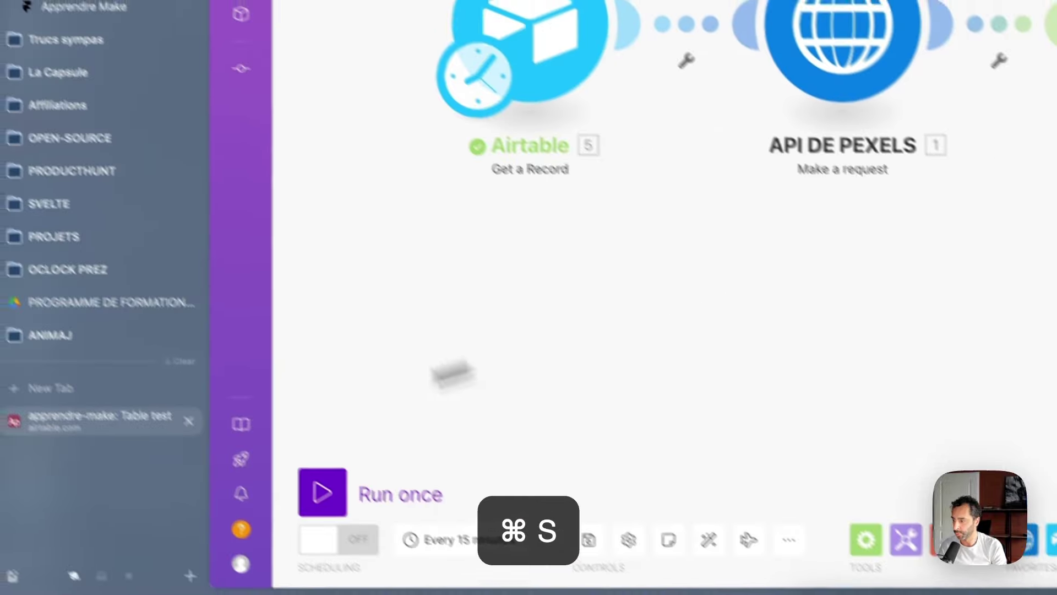
Step: Switch to Airtable's Table test, check the photos in the "mettre a jour" record's Pièces jointes field, and return to Make
{"action": "left_click", "coordinate": [170, 446]}
{"action": "left_click", "coordinate": [392, 102]}
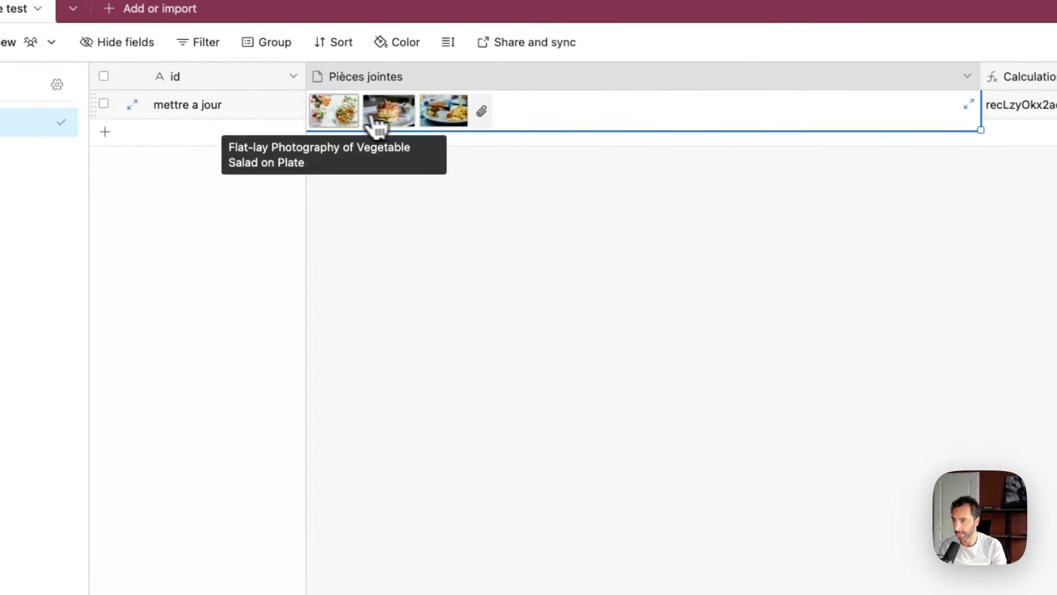
{"action": "right_click", "coordinate": [406, 106]}
{"action": "left_click", "coordinate": [418, 106]}
{"action": "left_click", "coordinate": [475, 183]}
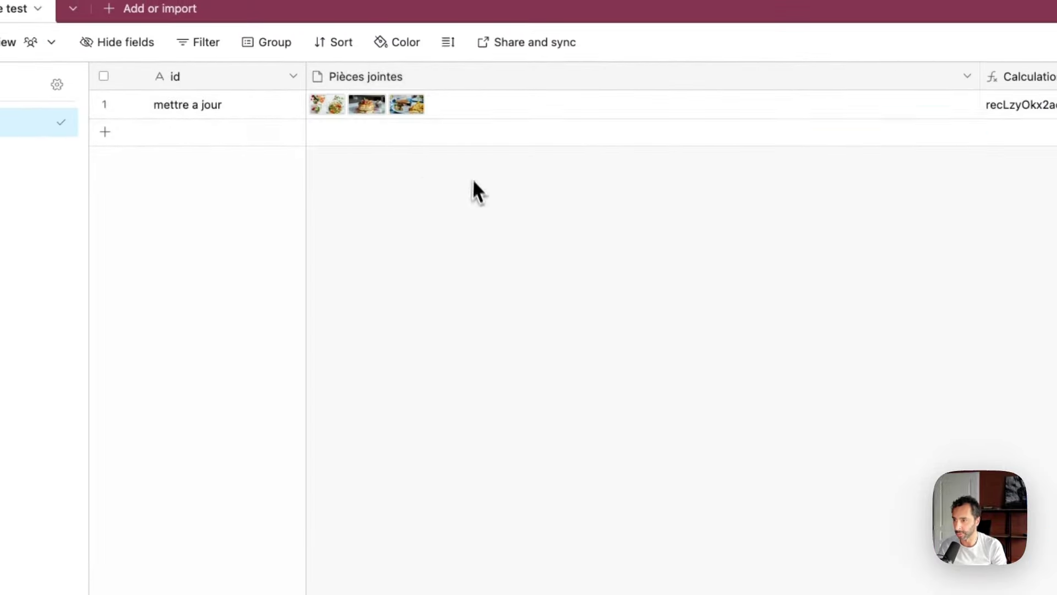
{"action": "key", "text": "ctrl+Tab"}
{"action": "key", "text": "ctrl+Tab"}
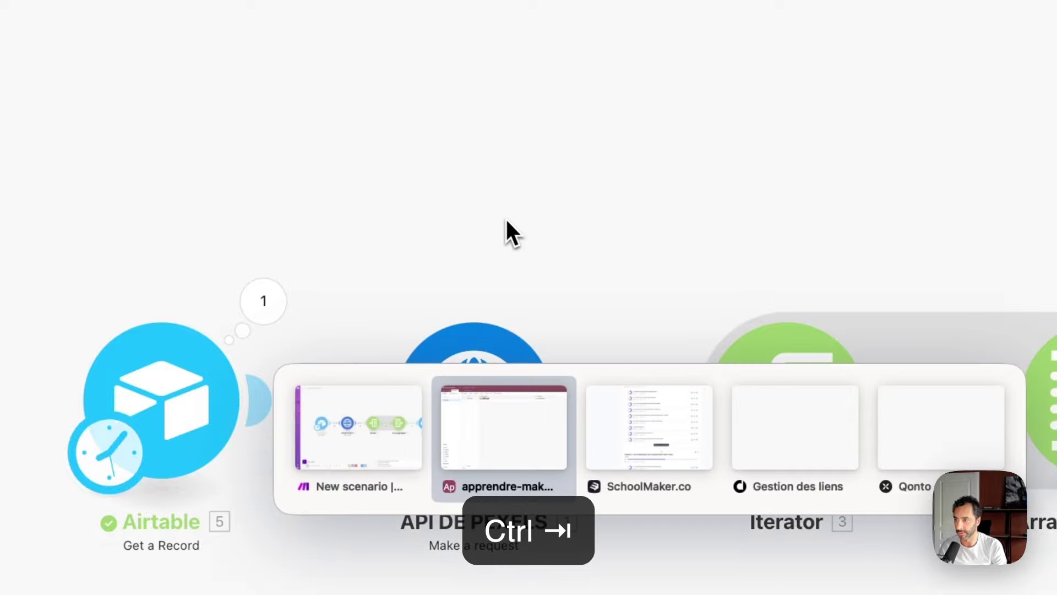
Step: Run only the API DE PEXELS request and expand the photos array and its first item in the output
{"action": "right_click", "coordinate": [479, 389]}
{"action": "left_click", "coordinate": [504, 417]}
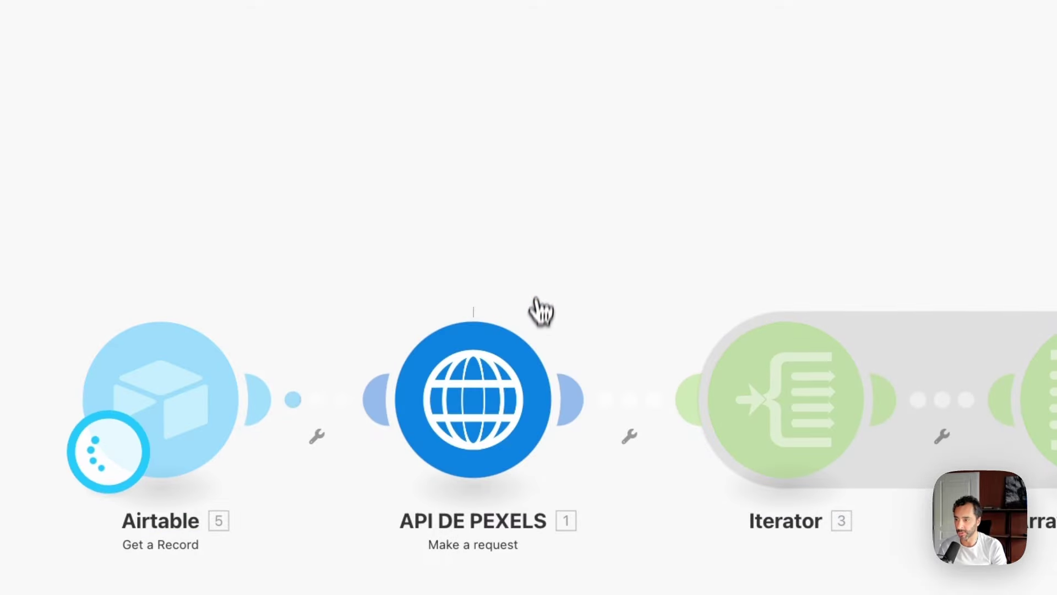
{"action": "left_click", "coordinate": [573, 300]}
{"action": "left_click", "coordinate": [556, 246]}
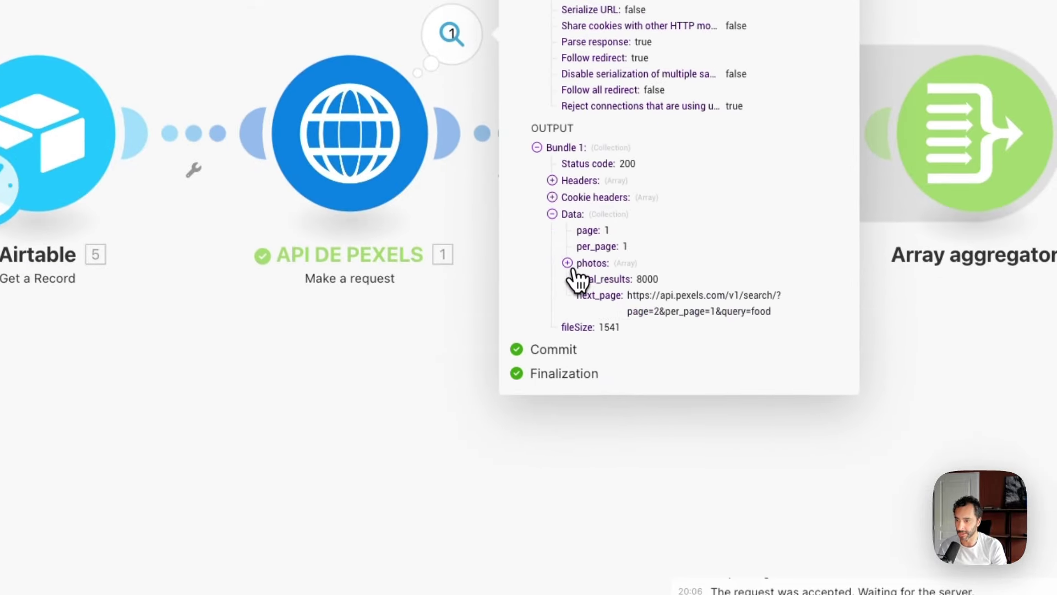
{"action": "left_click", "coordinate": [568, 262]}
{"action": "left_click", "coordinate": [582, 280]}
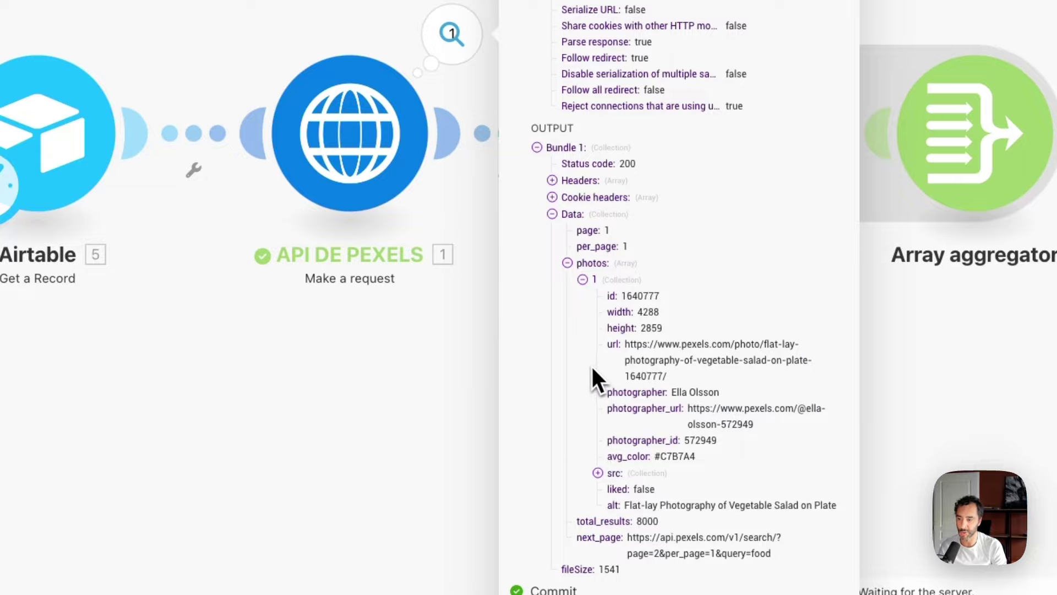
{"action": "left_click", "coordinate": [400, 308]}
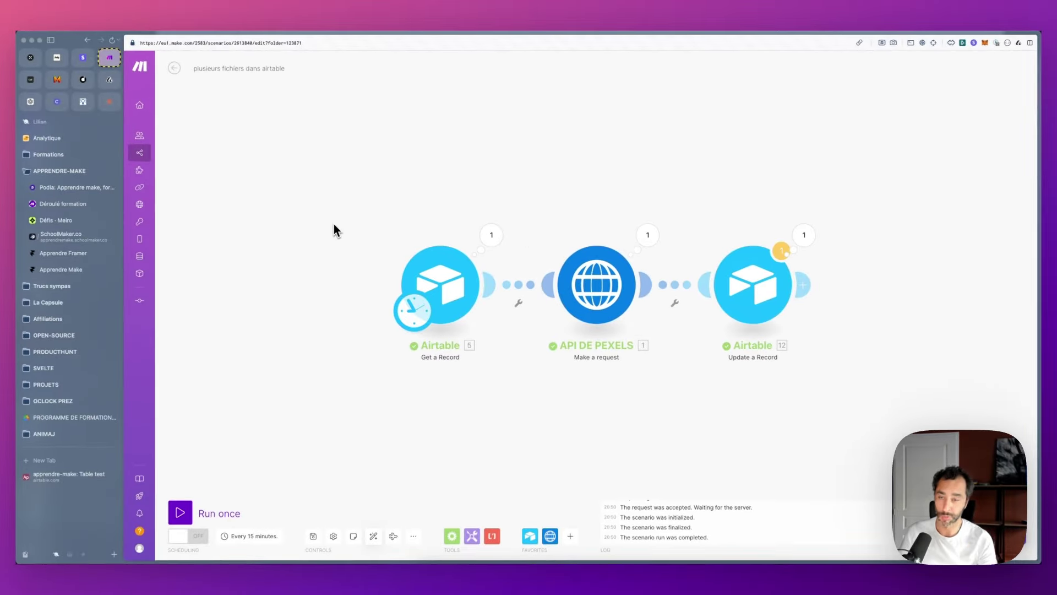
Step: Check the updated Pièces jointes field of the "mettre a jour" record in Airtable and go back to the Make scenario
{"action": "key", "text": "ctrl+Tab"}
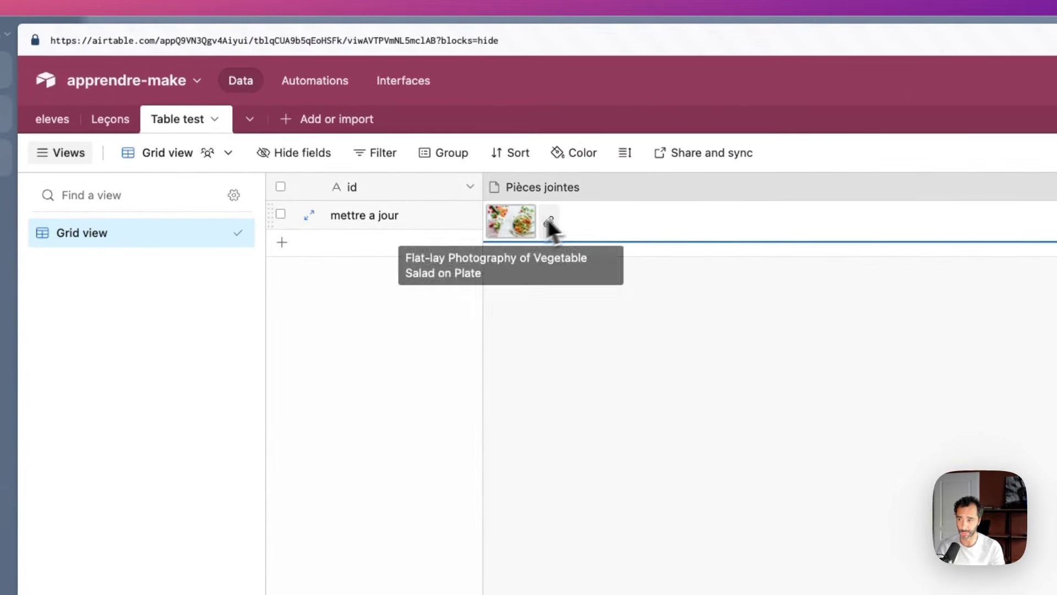
{"action": "left_click", "coordinate": [547, 362]}
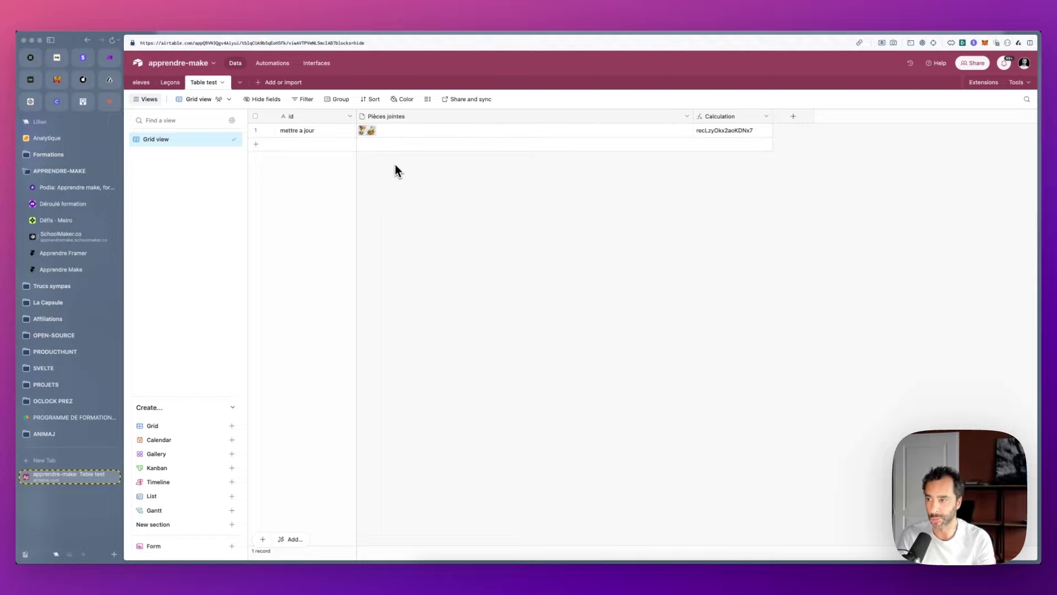
{"action": "key", "text": "ctrl+Tab"}
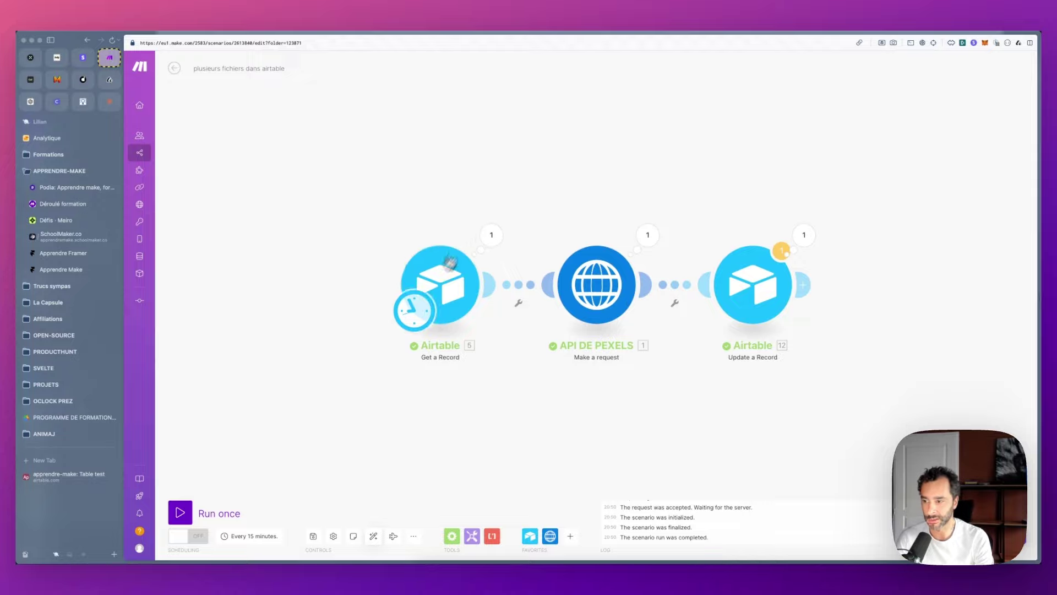
Step: Review the Get a Record module's connection, base, table and Record ID settings
{"action": "left_click", "coordinate": [450, 263]}
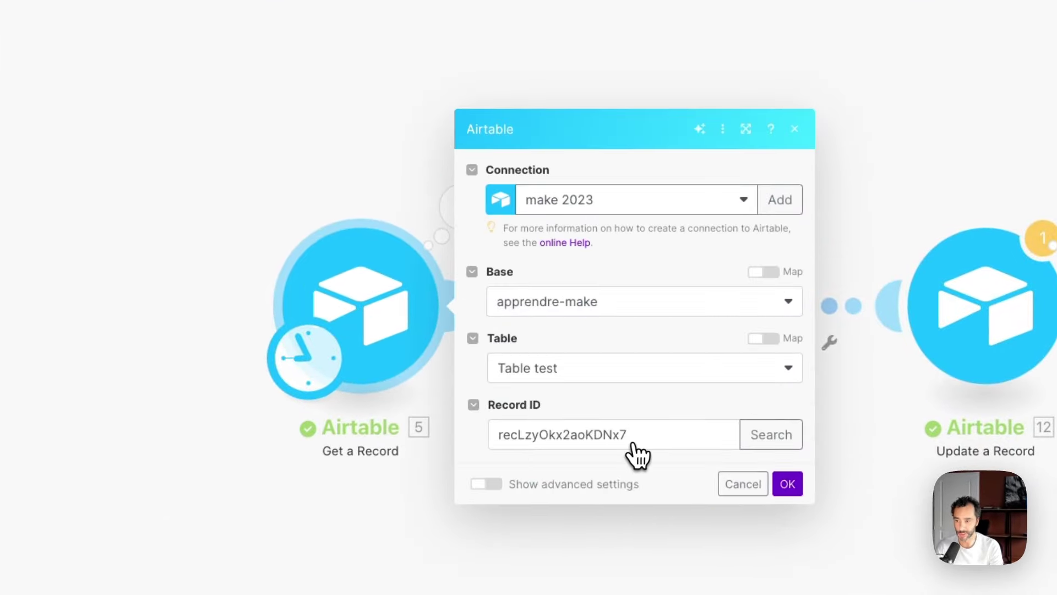
{"action": "left_click", "coordinate": [741, 486]}
{"action": "right_click", "coordinate": [385, 305]}
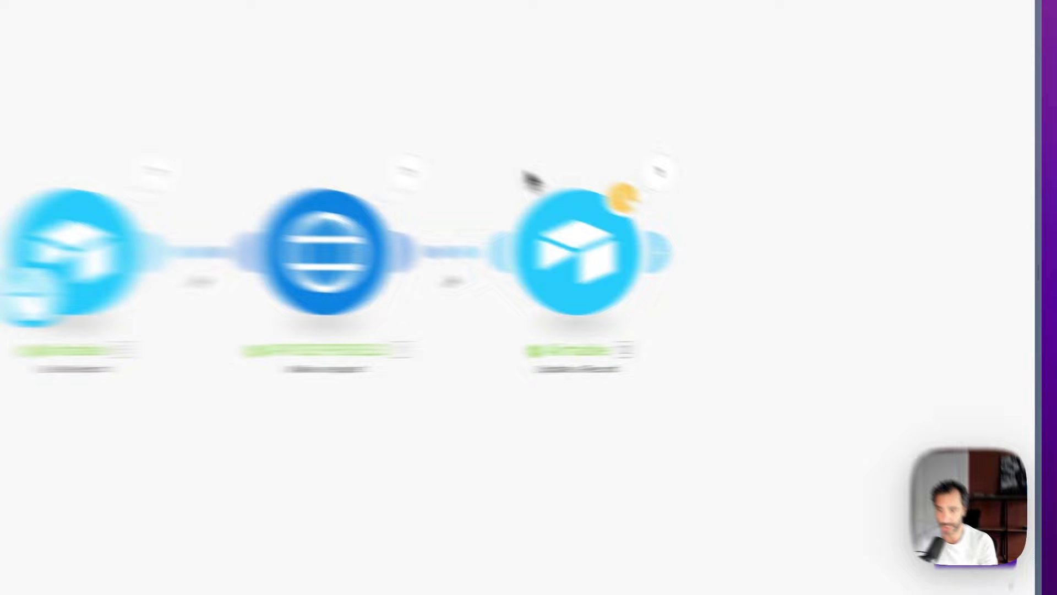
Step: Clear the Pièces jointes mapping in the Airtable Update a Record module, confirm its settings and save the scenario
{"action": "left_click", "coordinate": [732, 285]}
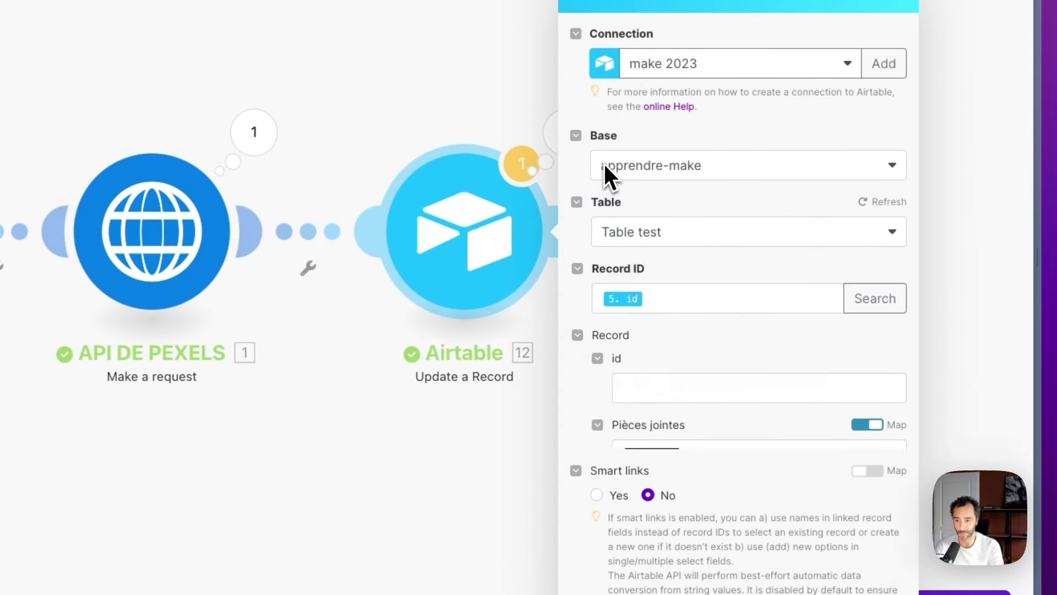
{"action": "scroll", "coordinate": [603, 164], "scroll_direction": "down", "scroll_amount": 2}
{"action": "left_click", "coordinate": [698, 346]}
{"action": "key", "text": "BackSpace"}
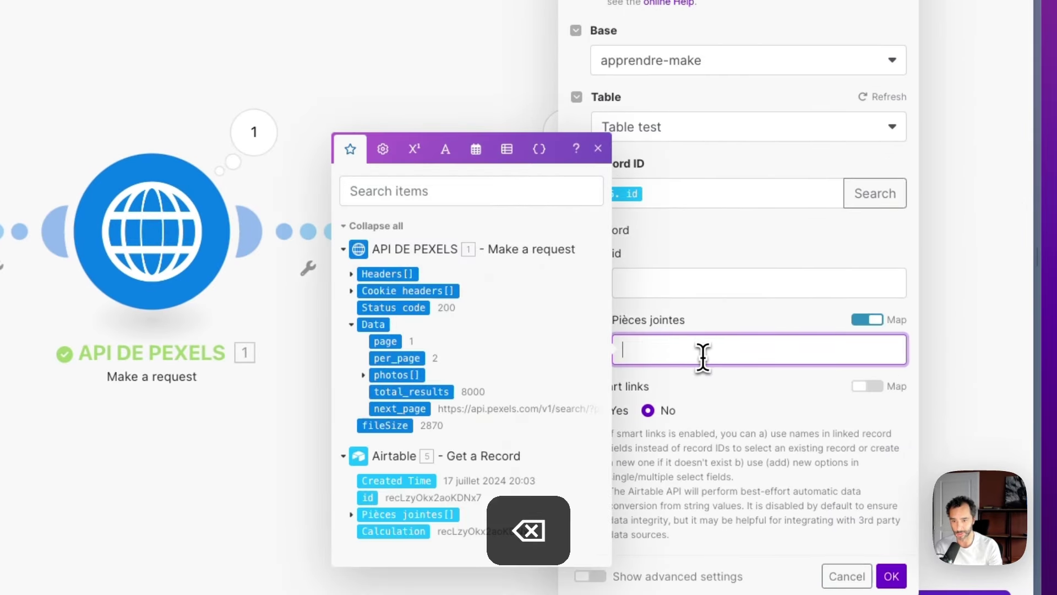
{"action": "left_click", "coordinate": [891, 576]}
{"action": "key", "text": "super+s"}
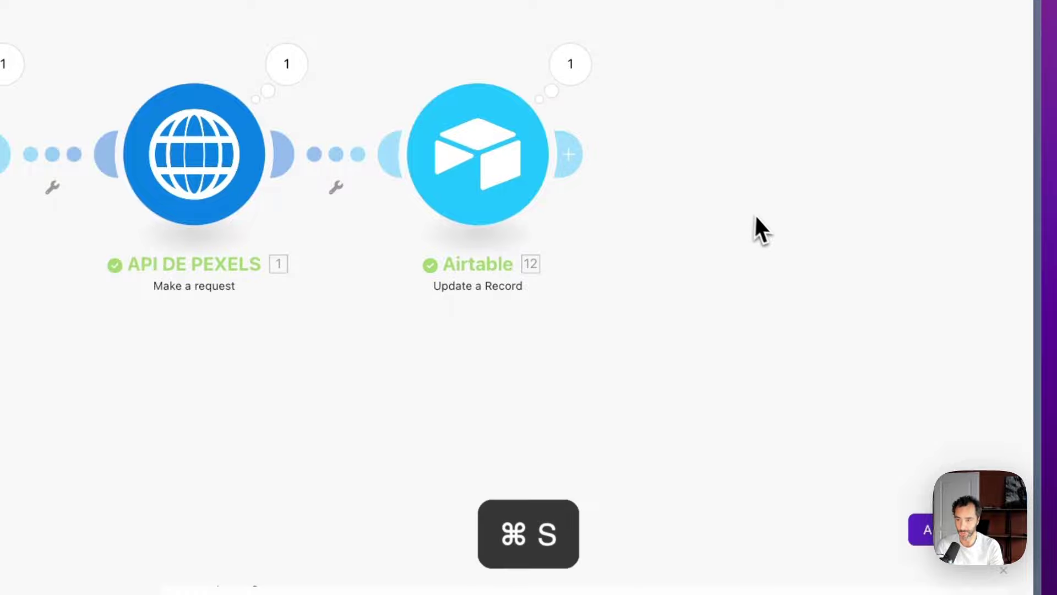
Step: Move the API DE PEXELS and Update a Record modules together away from Get a Record to free up space between them
{"action": "left_click_drag", "start_coordinate": [310, 184], "coordinate": [727, 479]}
{"action": "left_click_drag", "start_coordinate": [685, 391], "coordinate": [986, 379]}
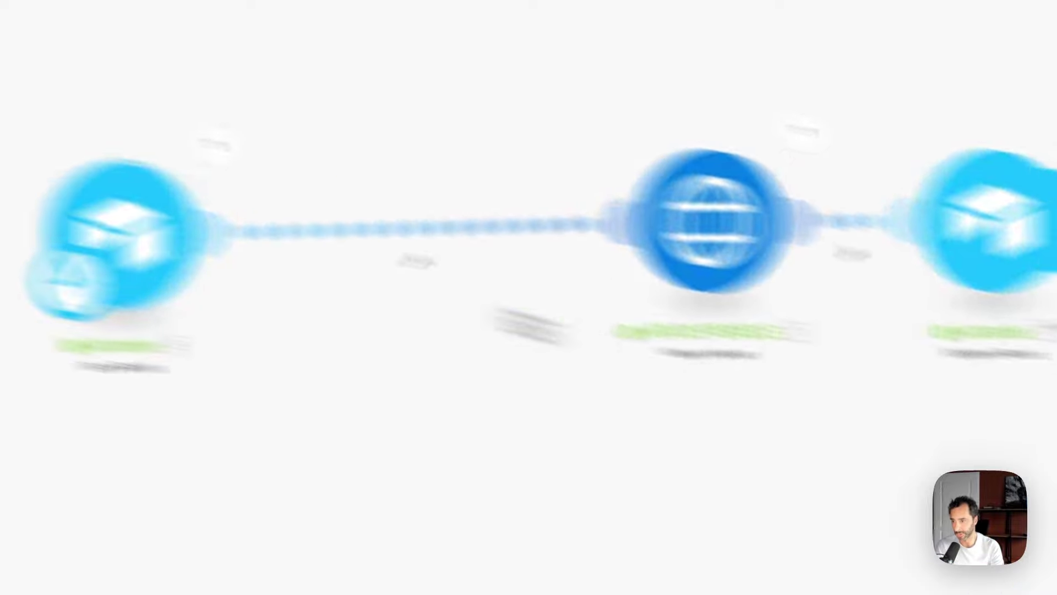
Step: Inspect the Get a Record attachments output, rerun only that module and expand the Pièces jointes array in its new output
{"action": "left_click", "coordinate": [7, 109]}
{"action": "left_click", "coordinate": [615, 335]}
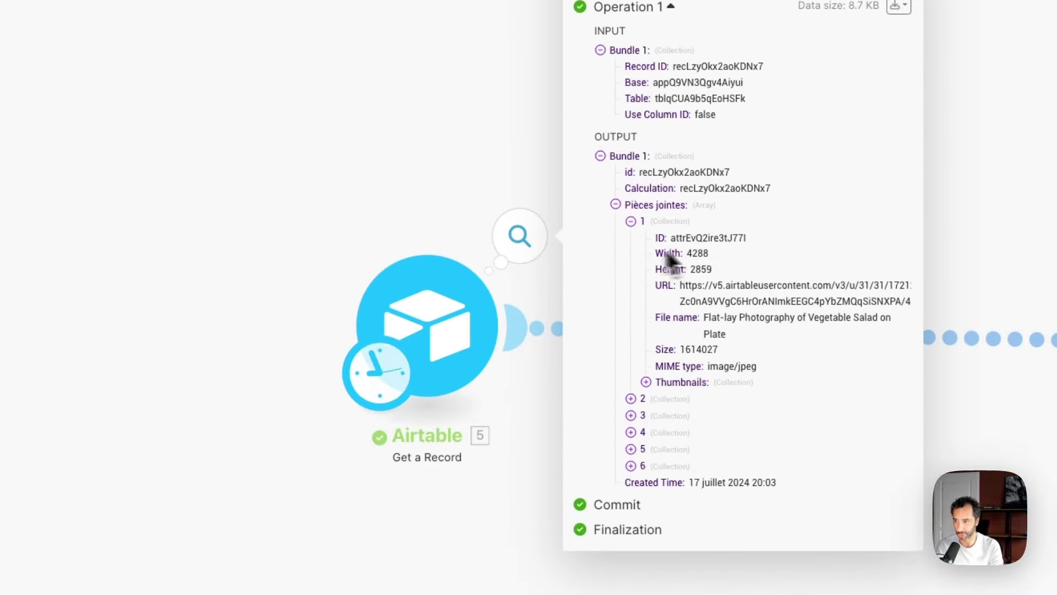
{"action": "left_click", "coordinate": [382, 258]}
{"action": "right_click", "coordinate": [422, 300]}
{"action": "left_click", "coordinate": [451, 335]}
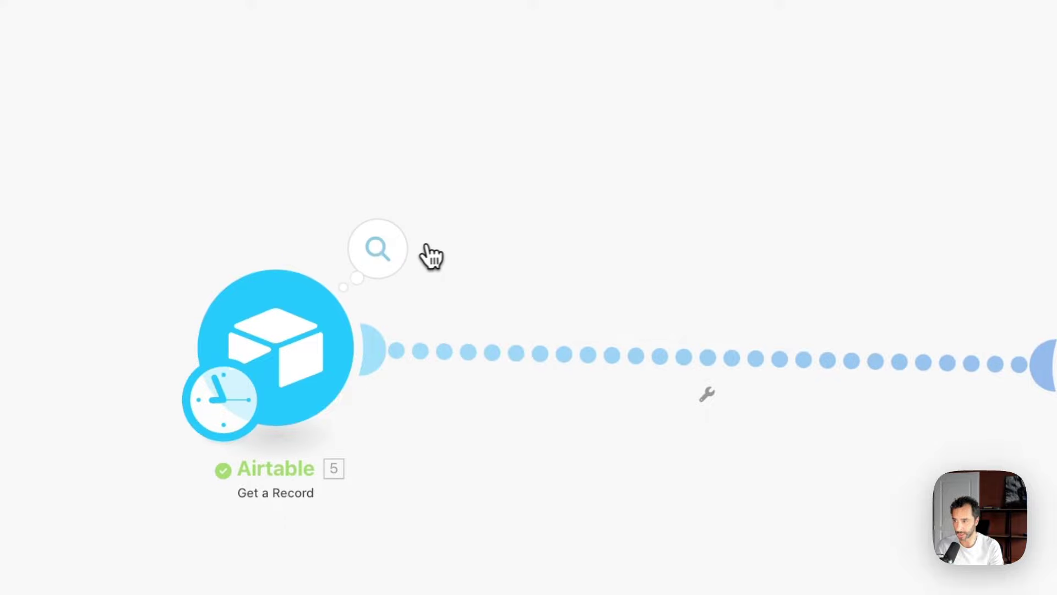
{"action": "left_click", "coordinate": [529, 237]}
{"action": "left_click", "coordinate": [531, 359]}
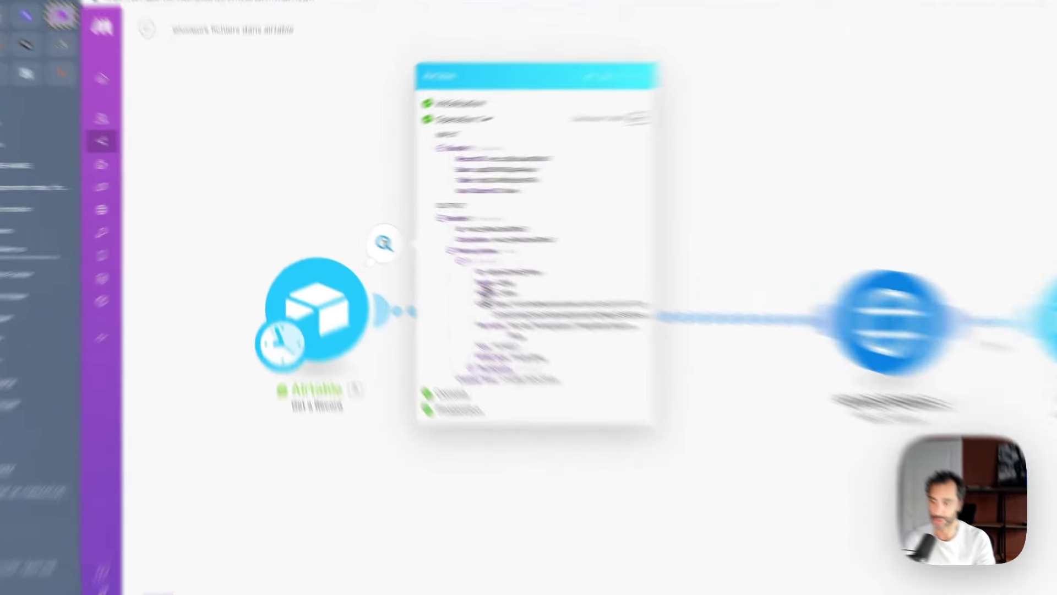
Step: Add an Iterator between Get a Record and API DE PEXELS, with its Array mapped to Get a Record's Pièces jointes[]
{"action": "left_click_drag", "start_coordinate": [424, 275], "coordinate": [480, 294]}
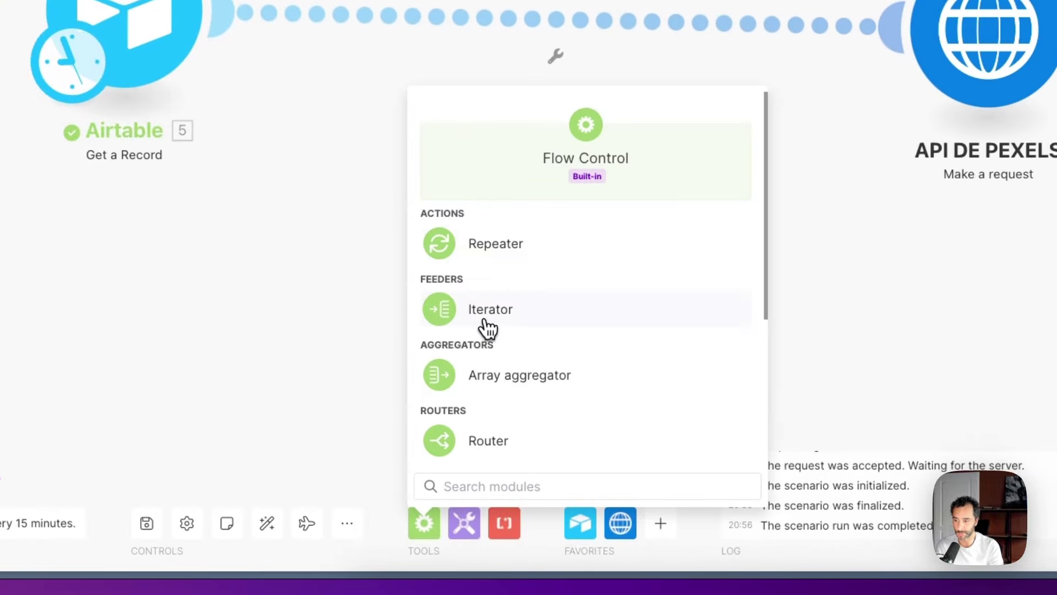
{"action": "left_click", "coordinate": [485, 323]}
{"action": "left_click_drag", "start_coordinate": [403, 445], "coordinate": [296, 177]}
{"action": "left_click", "coordinate": [296, 178]}
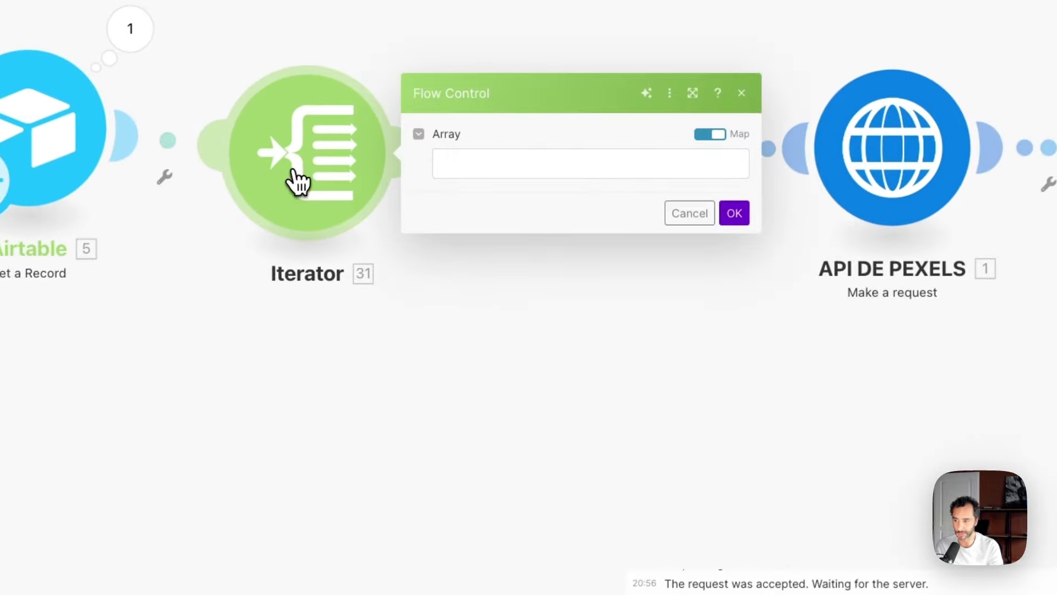
{"action": "left_click", "coordinate": [493, 167]}
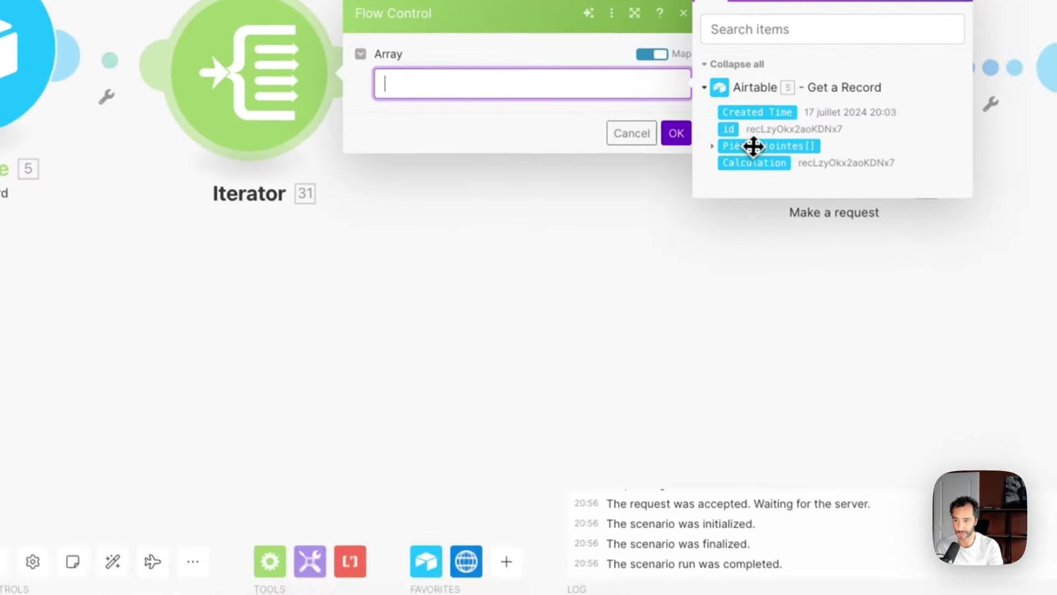
{"action": "left_click", "coordinate": [817, 226]}
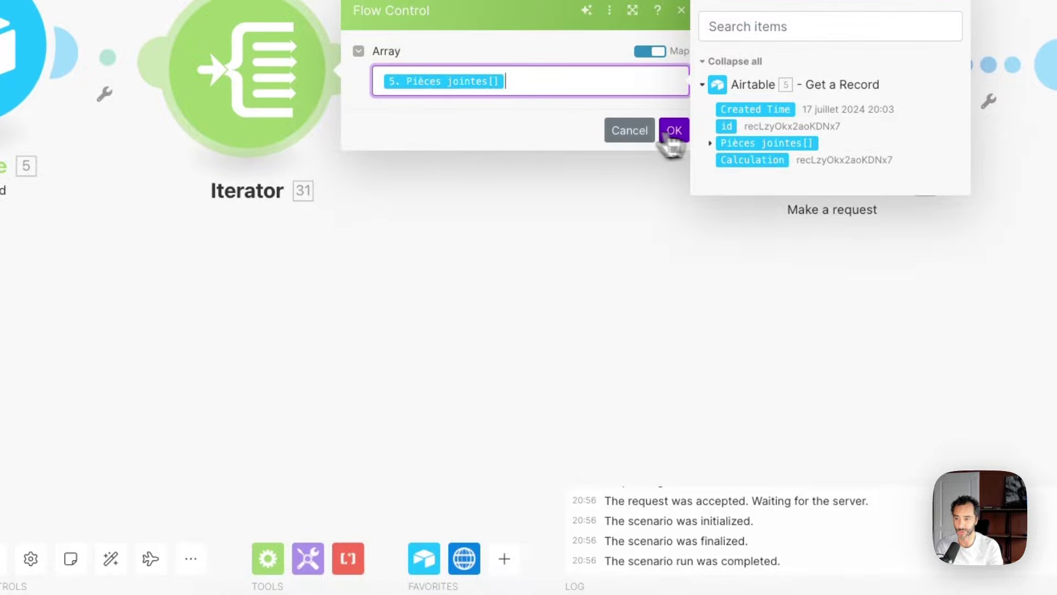
{"action": "left_click", "coordinate": [734, 214]}
Step: Add an Array aggregator after the Iterator, with Iterator [31] as source and Update a Record's Pièces jointes as target structure
{"action": "left_click", "coordinate": [322, 549]}
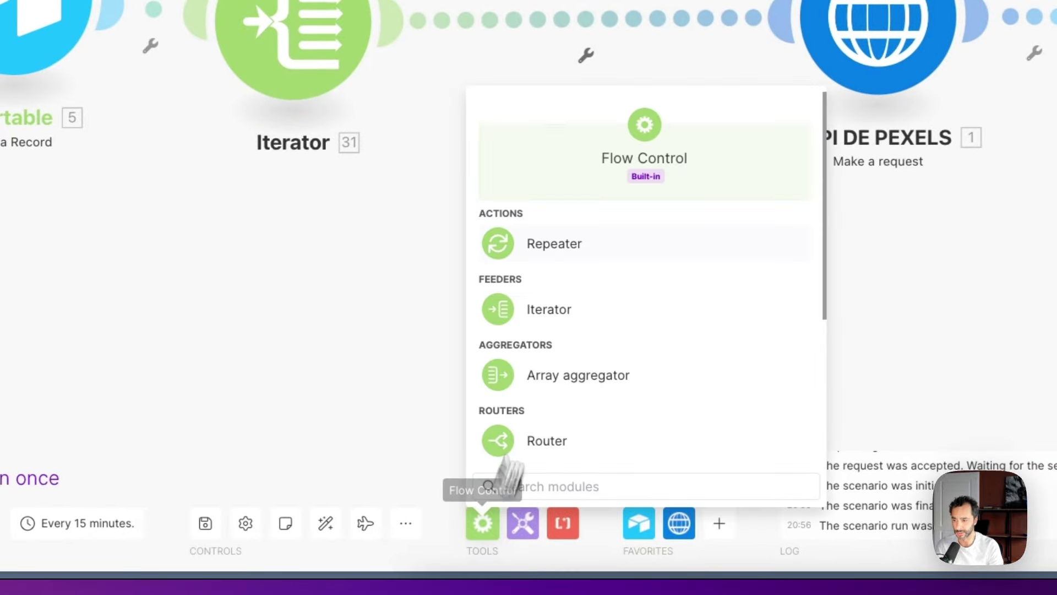
{"action": "left_click", "coordinate": [571, 365]}
{"action": "left_click", "coordinate": [297, 281]}
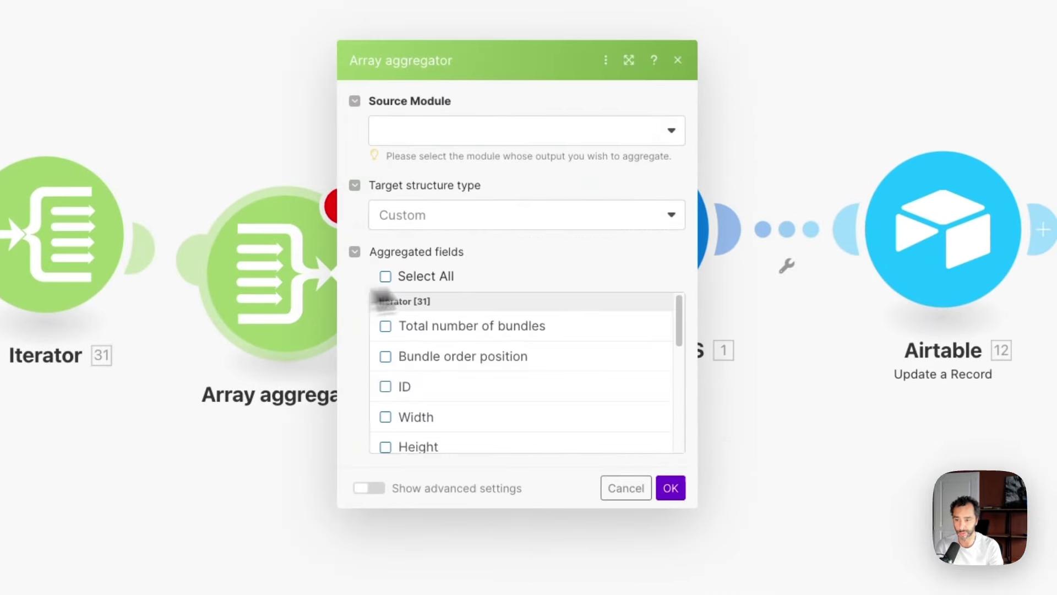
{"action": "left_click", "coordinate": [479, 138]}
{"action": "left_click", "coordinate": [447, 157]}
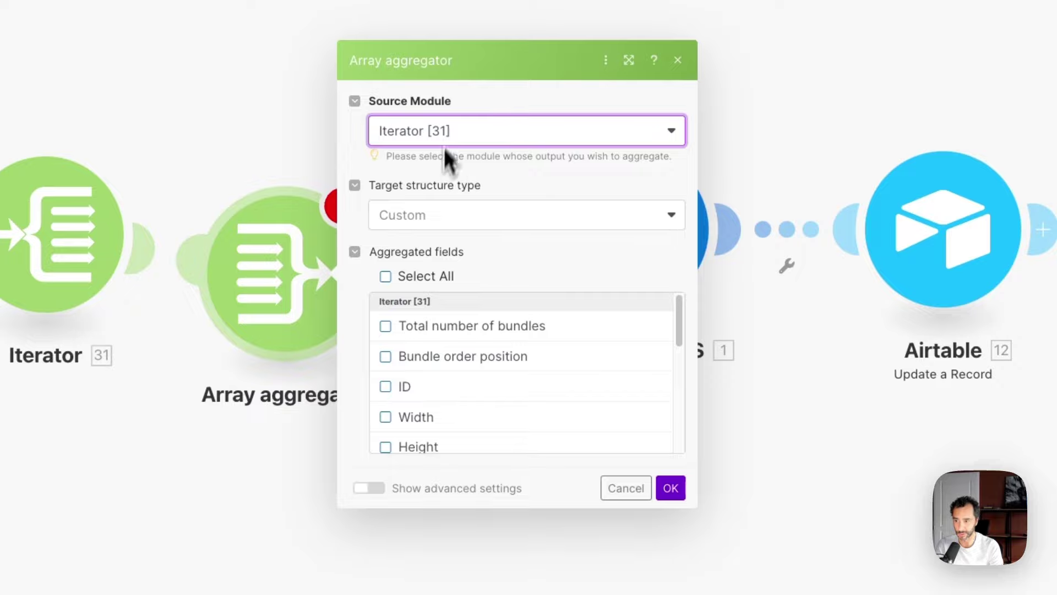
{"action": "left_click", "coordinate": [432, 216]}
{"action": "left_click", "coordinate": [426, 364]}
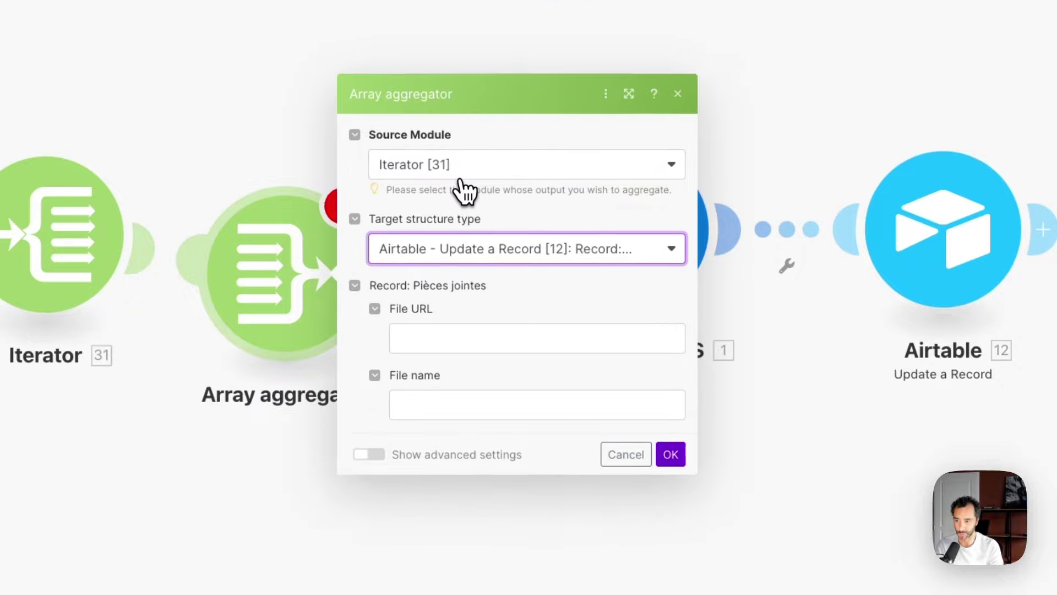
Step: Map the aggregator's File URL to the Iterator's File name and its File name to the Iterator's URL, and confirm the settings
{"action": "left_click", "coordinate": [440, 337]}
{"action": "left_click", "coordinate": [741, 338]}
{"action": "key", "text": "Tab"}
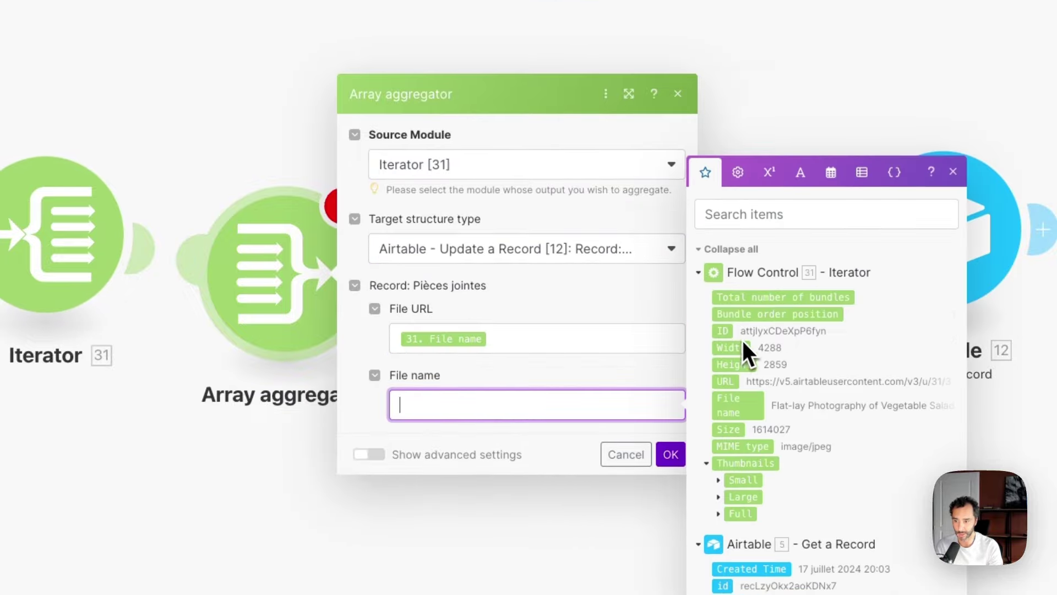
{"action": "left_click", "coordinate": [726, 381]}
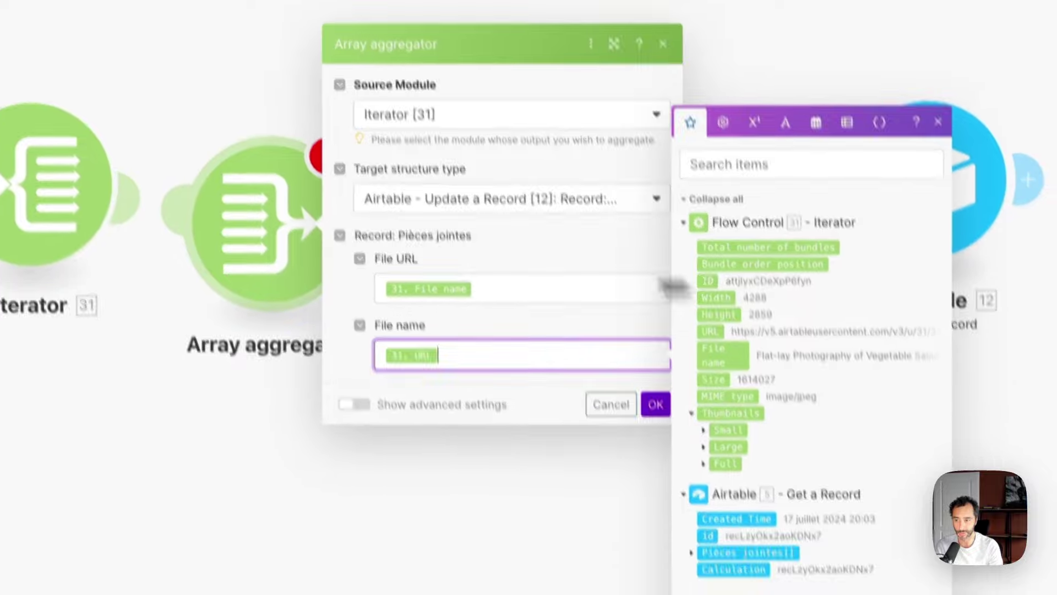
{"action": "left_click", "coordinate": [650, 384]}
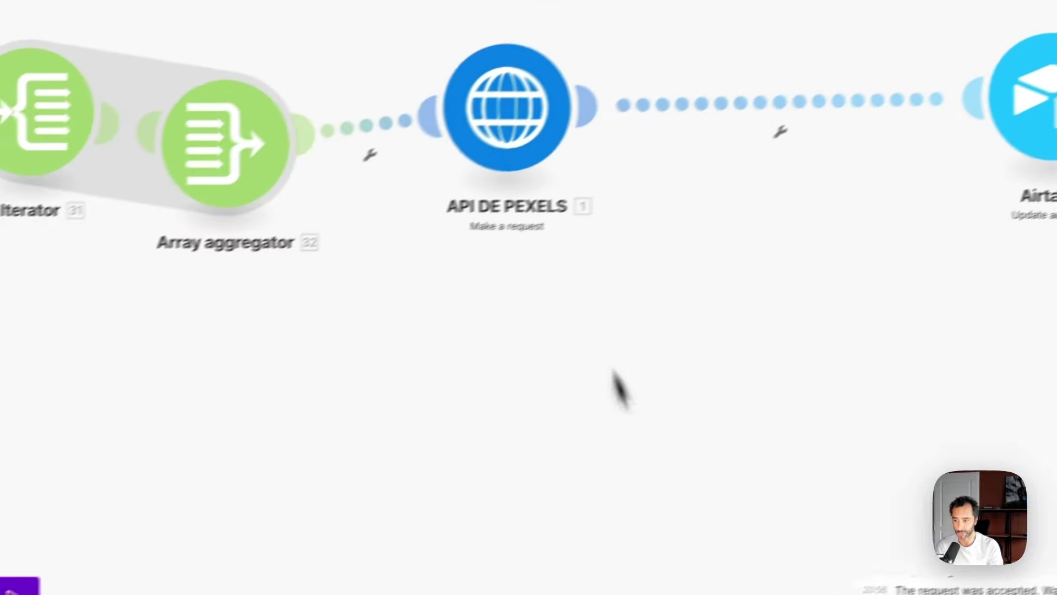
Step: Duplicate the Iterator and Array aggregator pair and insert the copies in line between API DE PEXELS and Update a Record
{"action": "scroll", "coordinate": [492, 371], "scroll_direction": "down", "scroll_amount": 1}
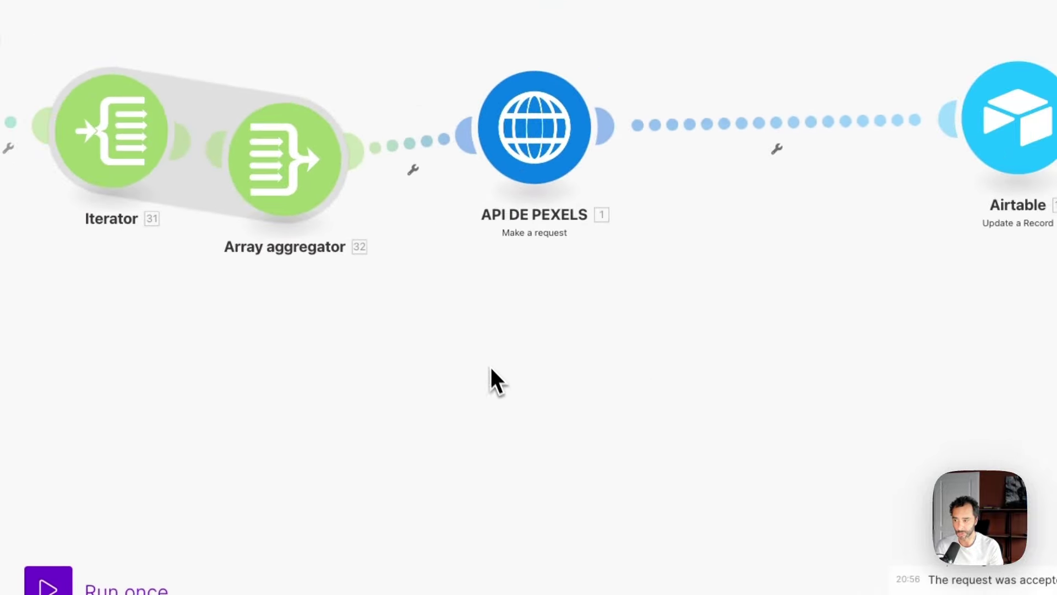
{"action": "left_click_drag", "start_coordinate": [349, 201], "coordinate": [523, 310]}
{"action": "key", "text": "super+c"}
{"action": "key", "text": "super+v"}
{"action": "right_click", "coordinate": [968, 274]}
{"action": "left_click", "coordinate": [993, 305]}
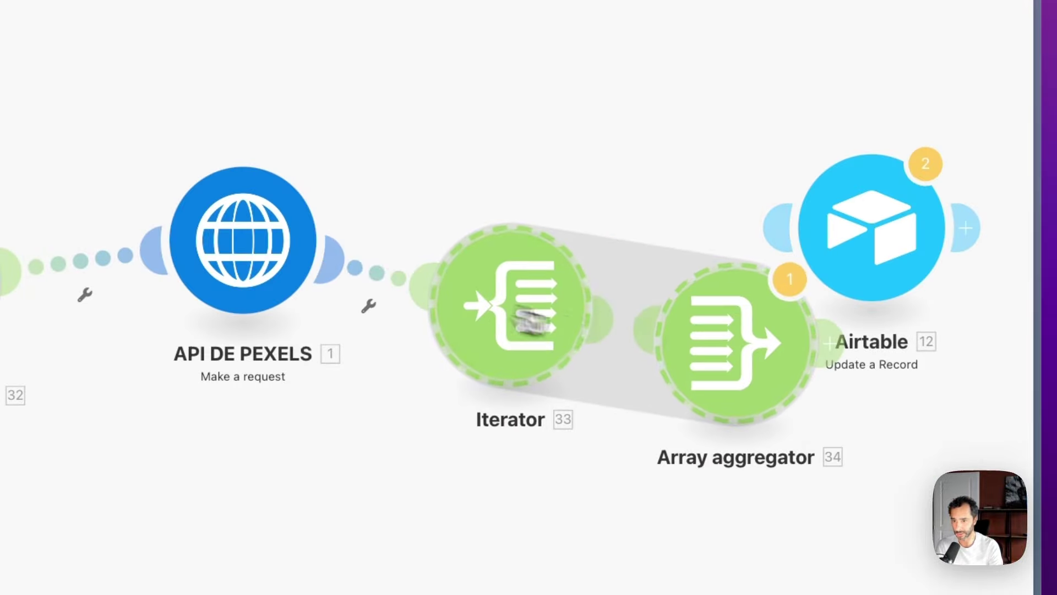
{"action": "left_click", "coordinate": [596, 165]}
{"action": "left_click_drag", "start_coordinate": [715, 318], "coordinate": [700, 277]}
{"action": "left_click_drag", "start_coordinate": [847, 227], "coordinate": [852, 246]}
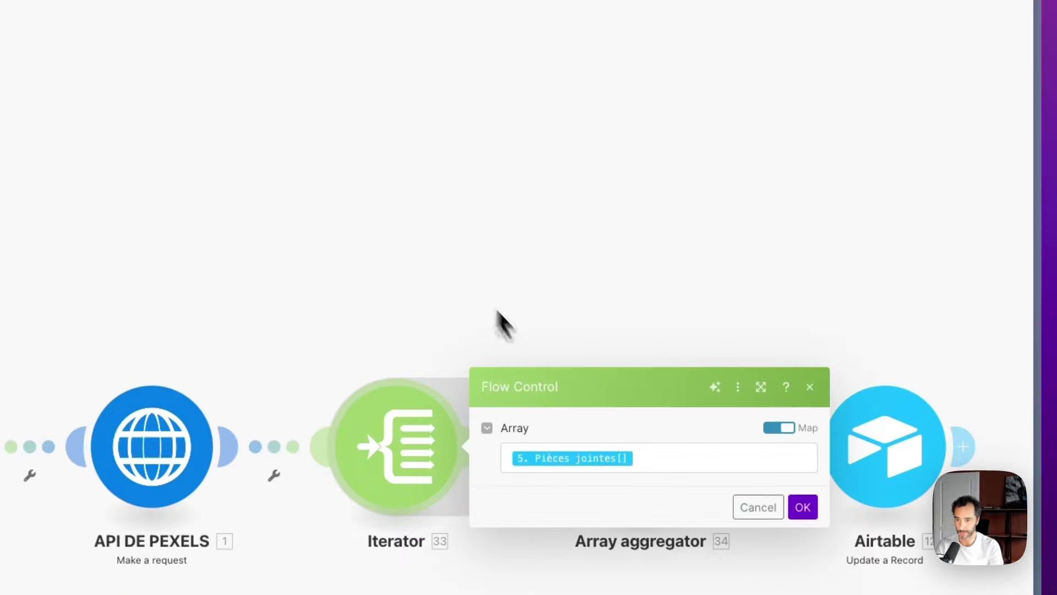
Step: Replace the second Iterator's Array mapping with the photos[] array from the API DE PEXELS data and confirm it
{"action": "left_click", "coordinate": [657, 458]}
{"action": "key", "text": "BackSpace"}
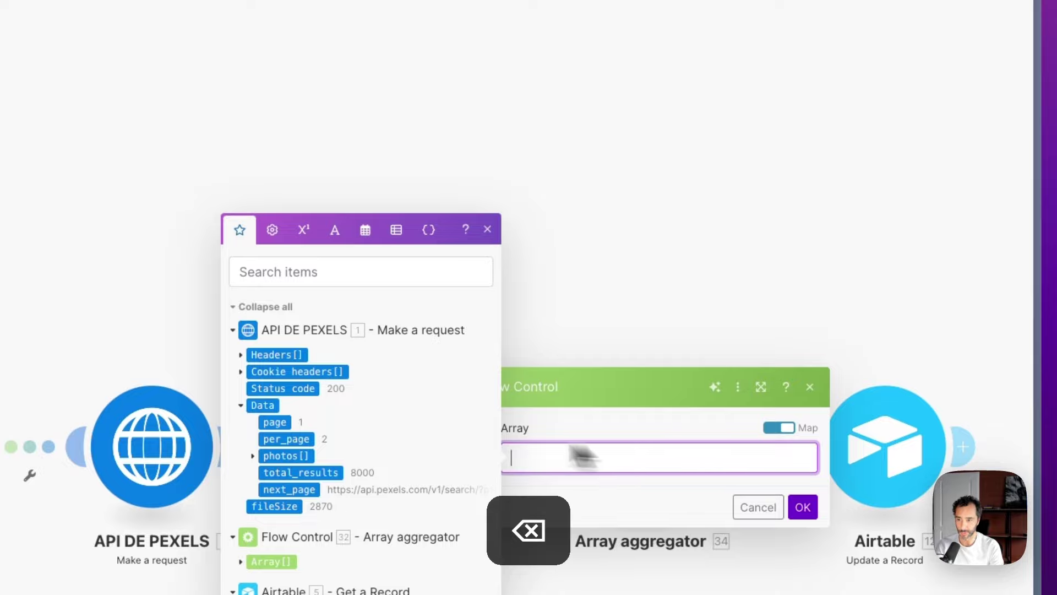
{"action": "left_click", "coordinate": [309, 455]}
{"action": "left_click", "coordinate": [803, 382]}
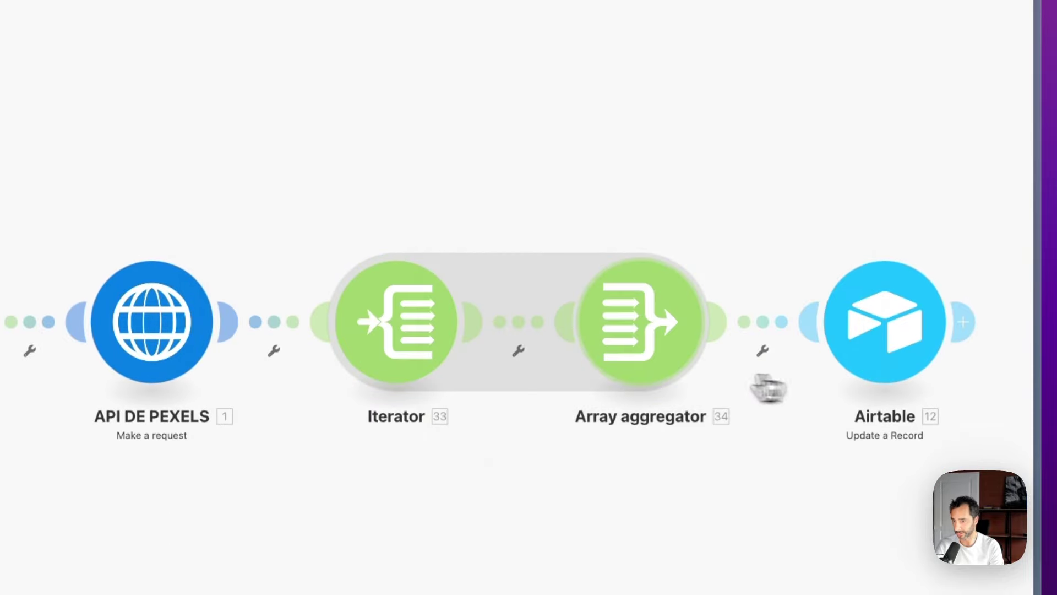
Step: Clear the copied File URL mapping in the second Array aggregator and reselect Iterator [33] as its source module
{"action": "left_click", "coordinate": [603, 342]}
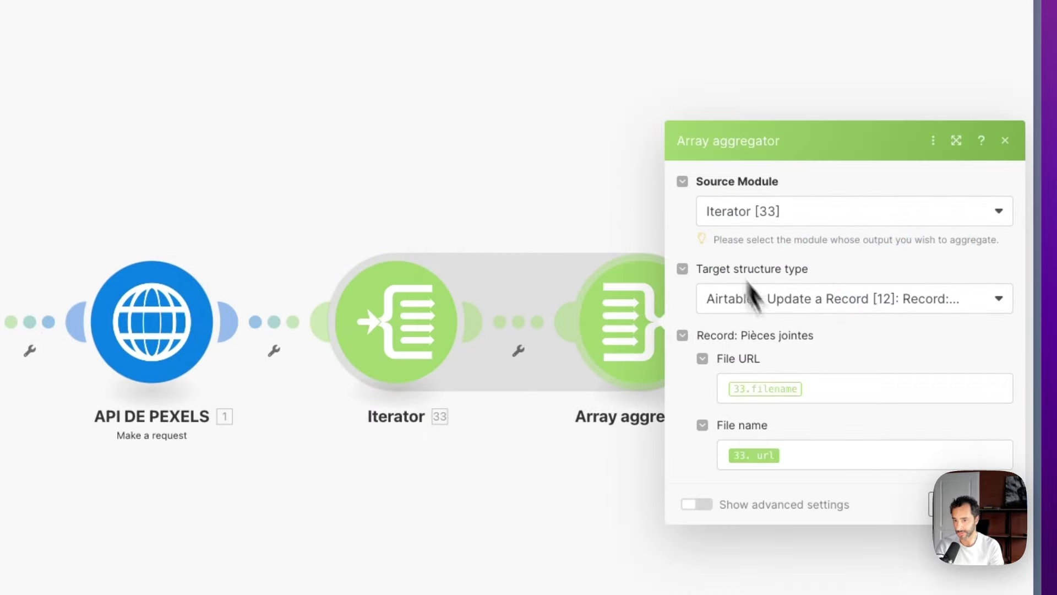
{"action": "left_click", "coordinate": [809, 387]}
{"action": "key", "text": "BackSpace"}
{"action": "left_click", "coordinate": [772, 283]}
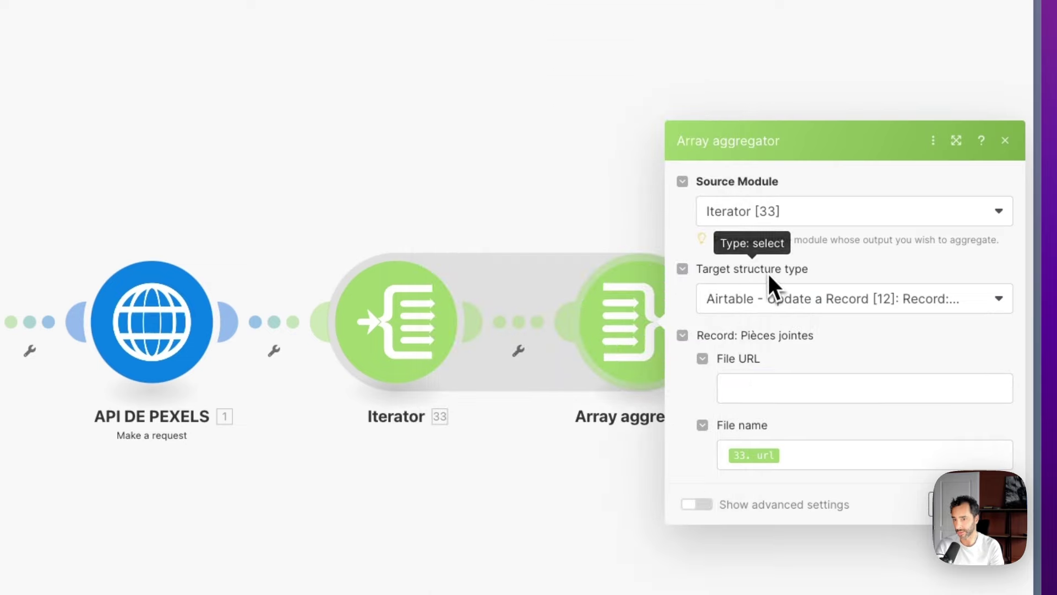
{"action": "left_click", "coordinate": [763, 218]}
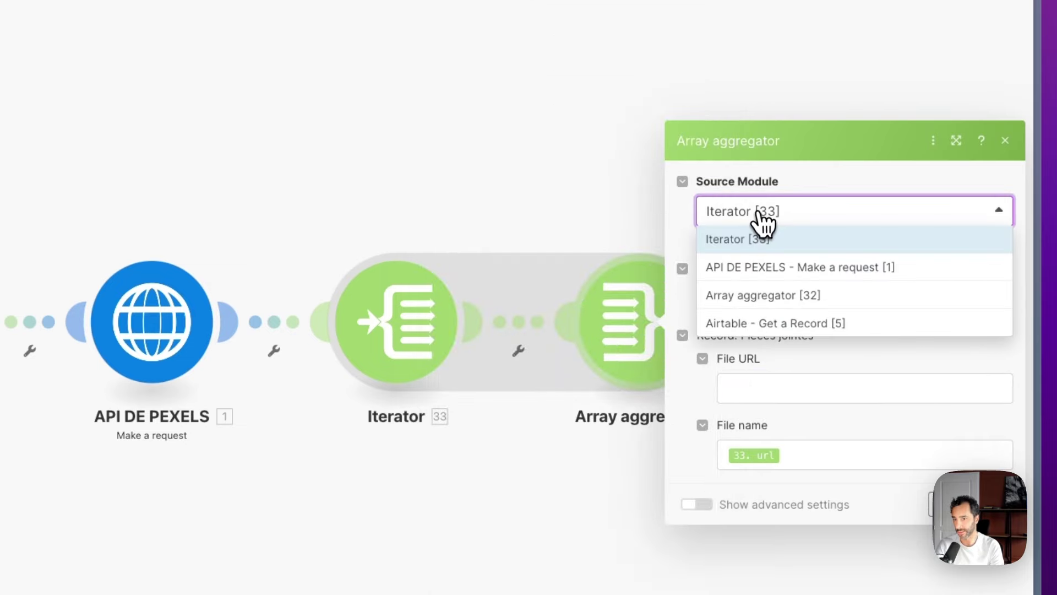
{"action": "left_click", "coordinate": [724, 242]}
Step: Map the second aggregator's File URL to the Iterator's src: original and confirm the module settings
{"action": "left_click", "coordinate": [766, 392]}
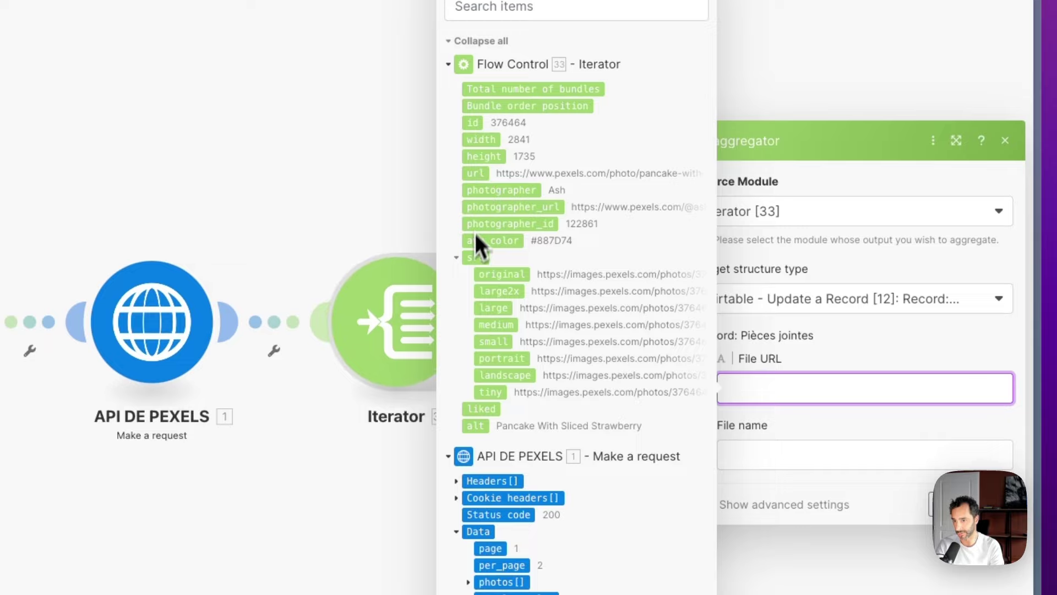
{"action": "left_click", "coordinate": [497, 272]}
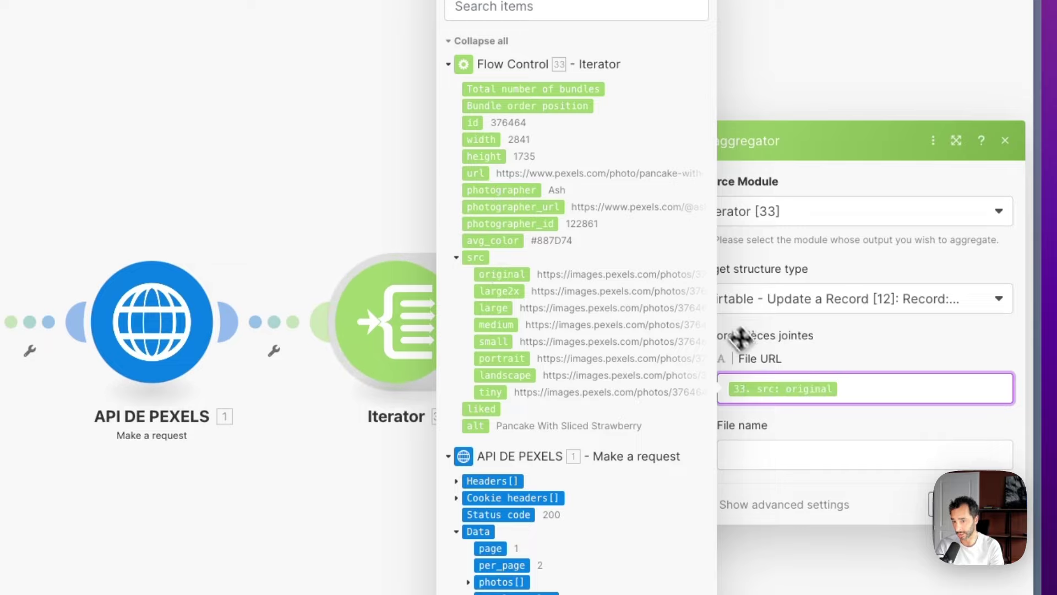
{"action": "key", "text": "Tab"}
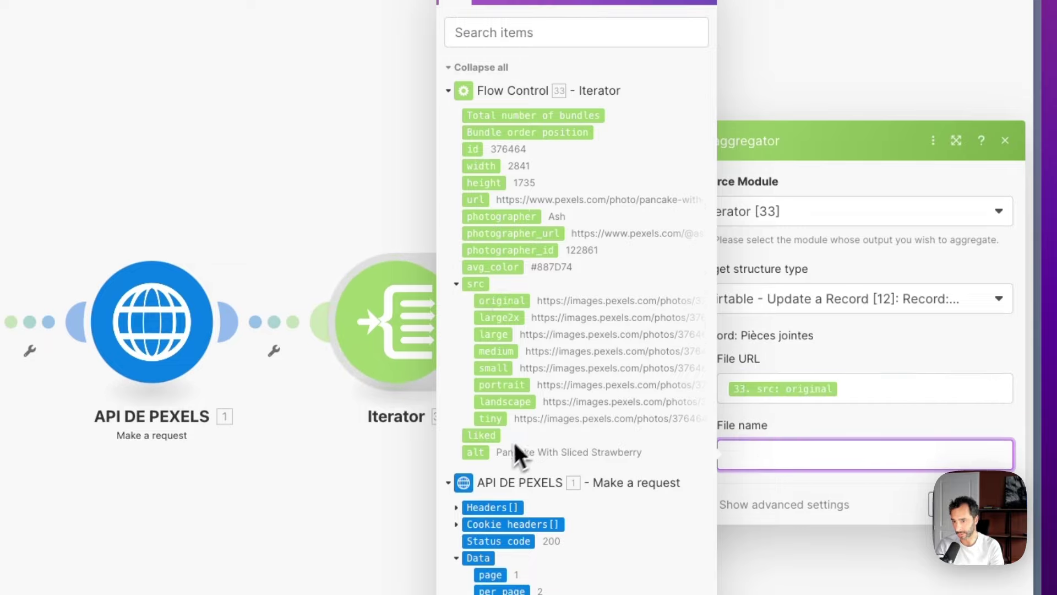
{"action": "left_click", "coordinate": [998, 504]}
Step: Save the scenario and check the Update a Record module's Record ID and Pièces jointes settings without changing them
{"action": "right_click", "coordinate": [769, 331]}
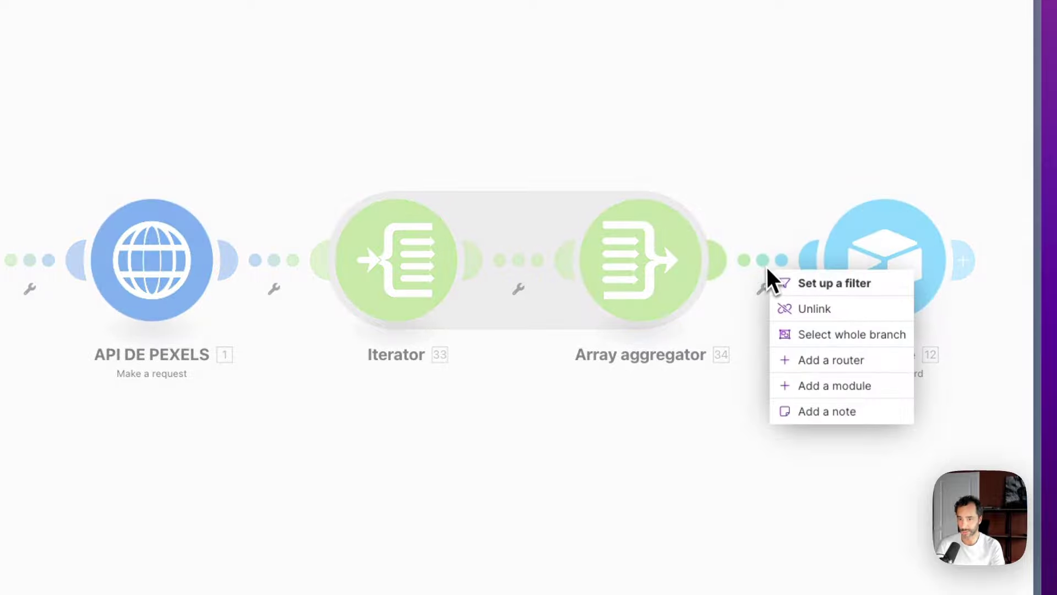
{"action": "left_click", "coordinate": [757, 163]}
{"action": "scroll", "coordinate": [757, 163], "scroll_direction": "down", "scroll_amount": 2}
{"action": "left_click_drag", "start_coordinate": [840, 192], "coordinate": [511, 140]}
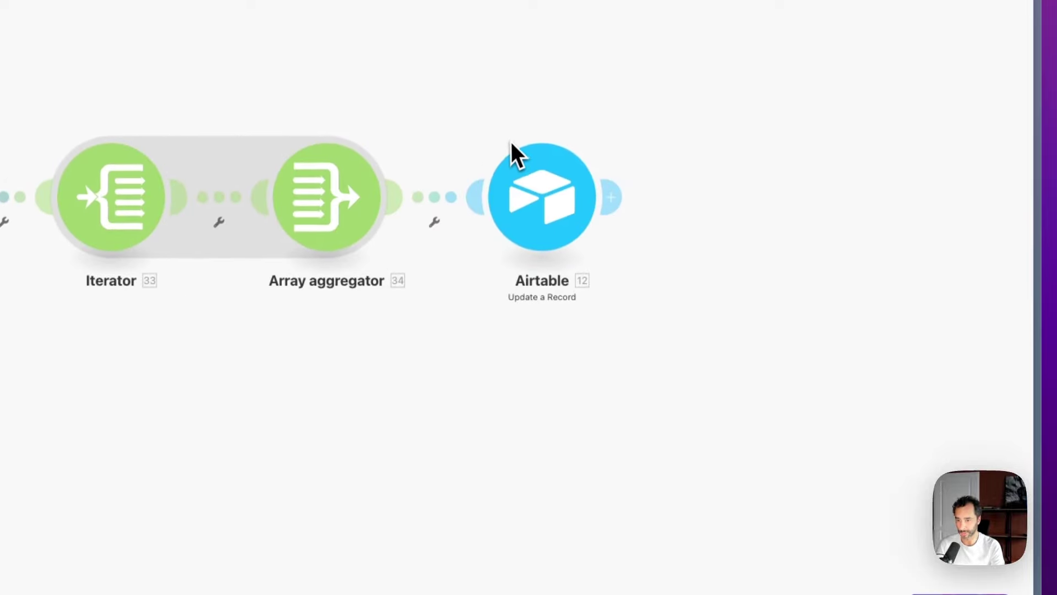
{"action": "key", "text": "super+s"}
{"action": "left_click", "coordinate": [534, 135]}
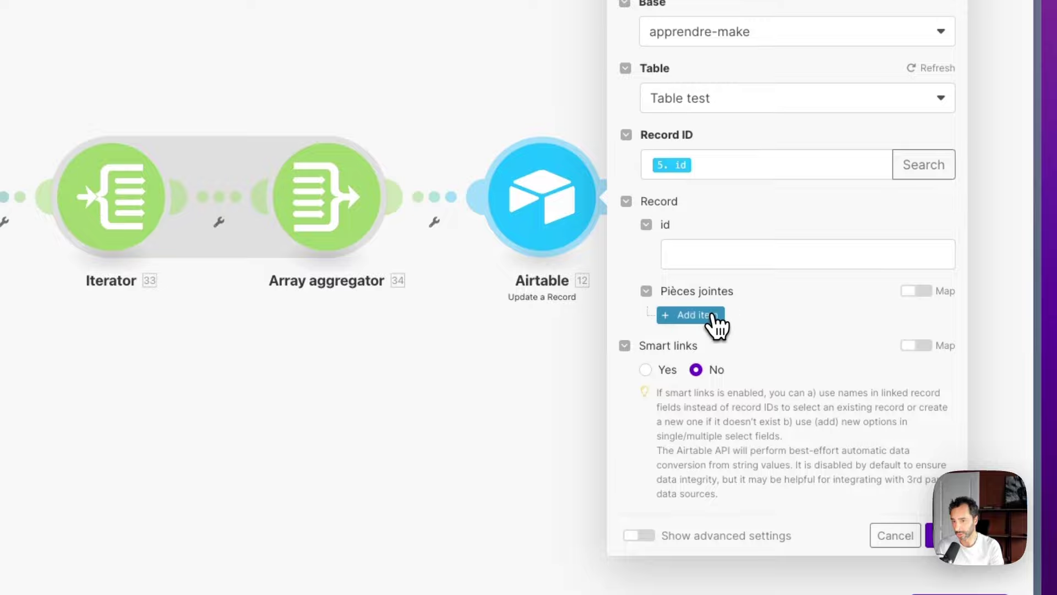
{"action": "left_click", "coordinate": [896, 535]}
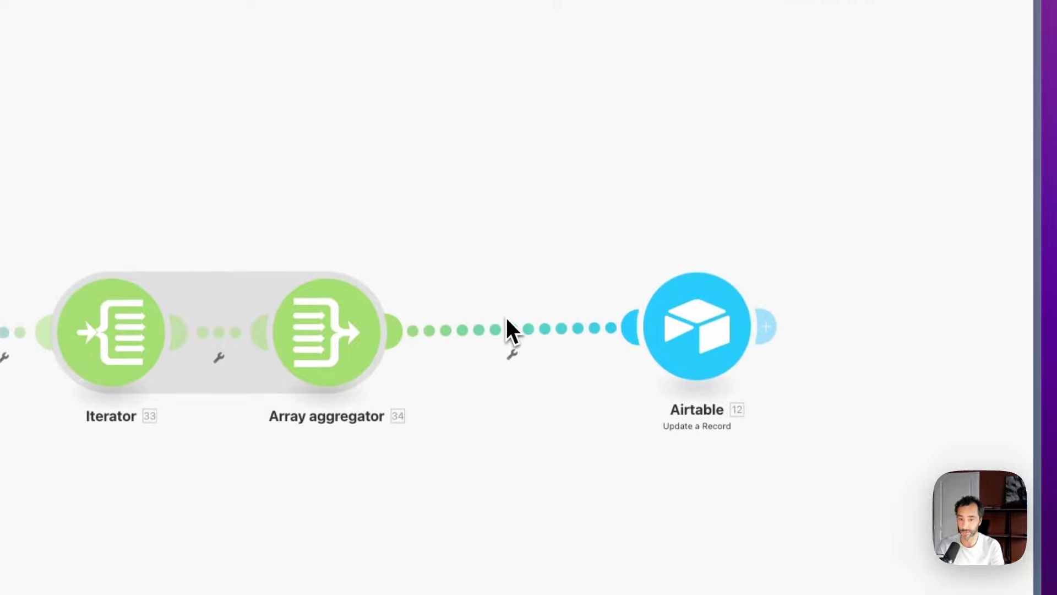
Step: Run the scenario once and inspect the first aggregator's mappings and run details along with the first Iterator's output
{"action": "key", "text": "super+Return"}
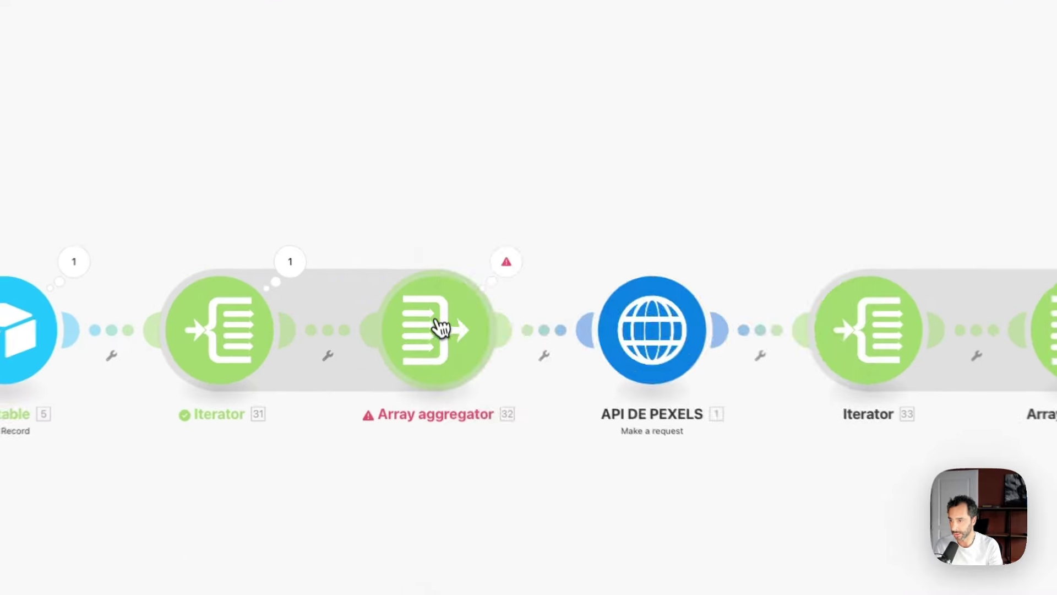
{"action": "left_click", "coordinate": [441, 328]}
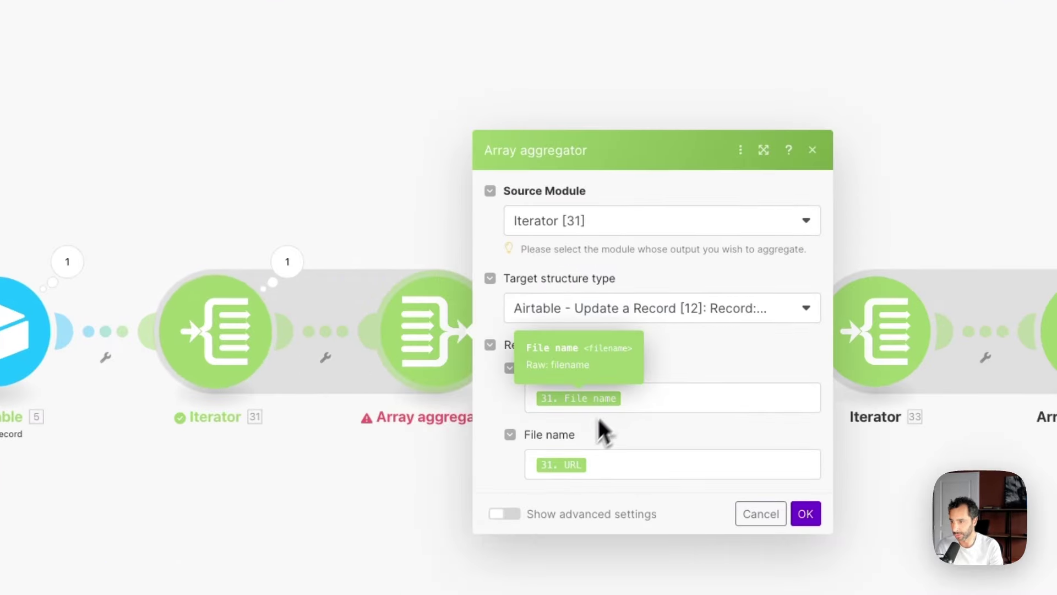
{"action": "left_click", "coordinate": [411, 208]}
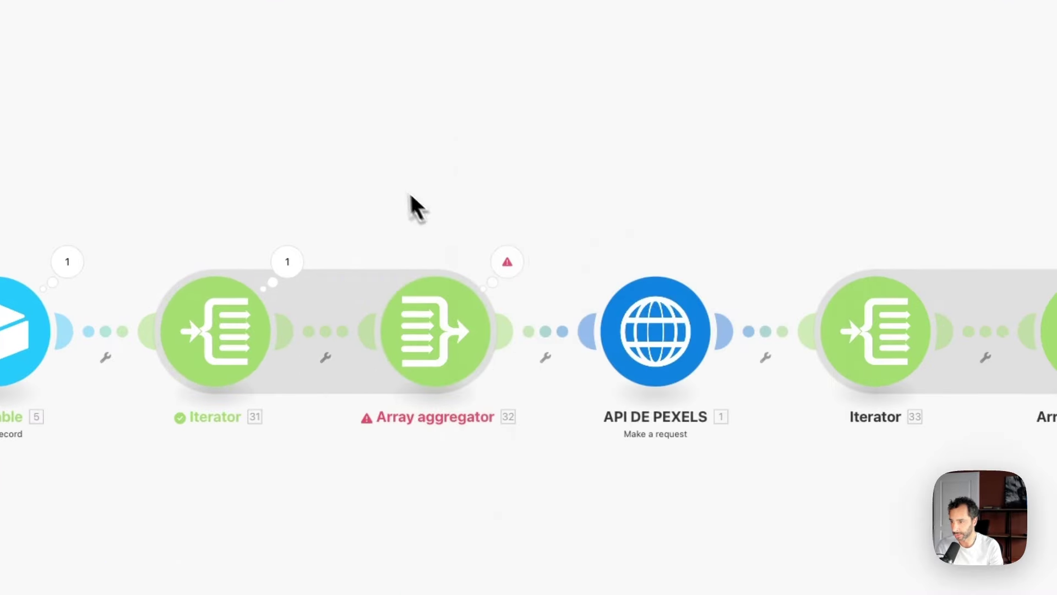
{"action": "left_click", "coordinate": [508, 261]}
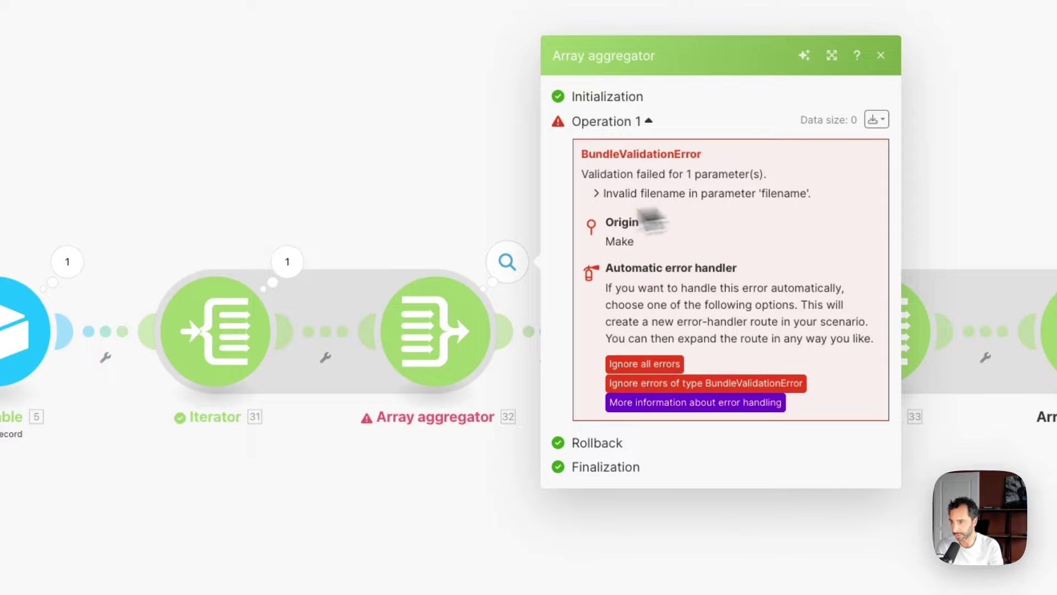
{"action": "left_click", "coordinate": [287, 261]}
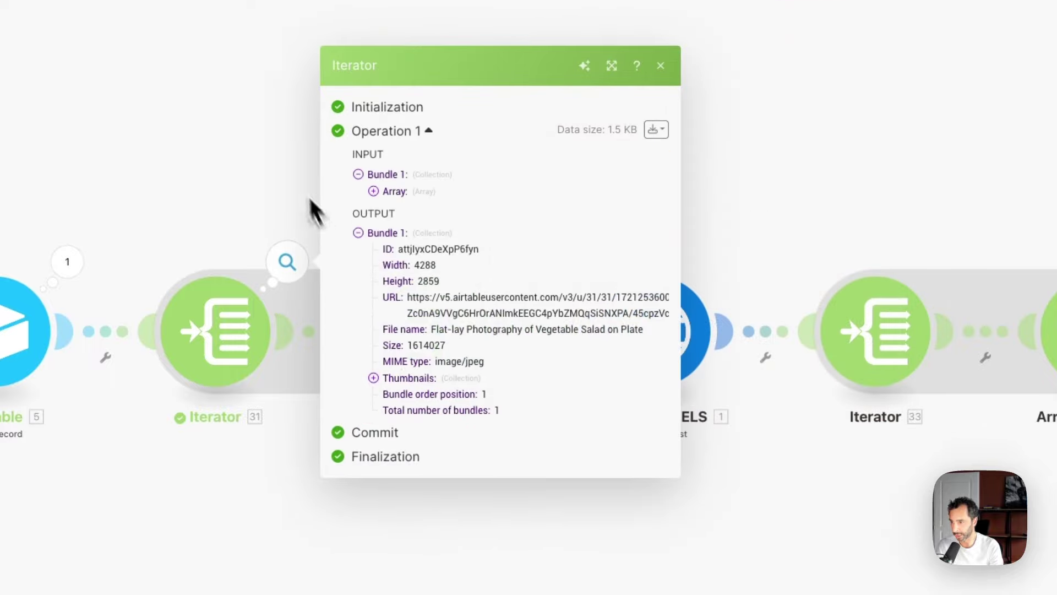
{"action": "left_click_drag", "start_coordinate": [297, 153], "coordinate": [375, 166]}
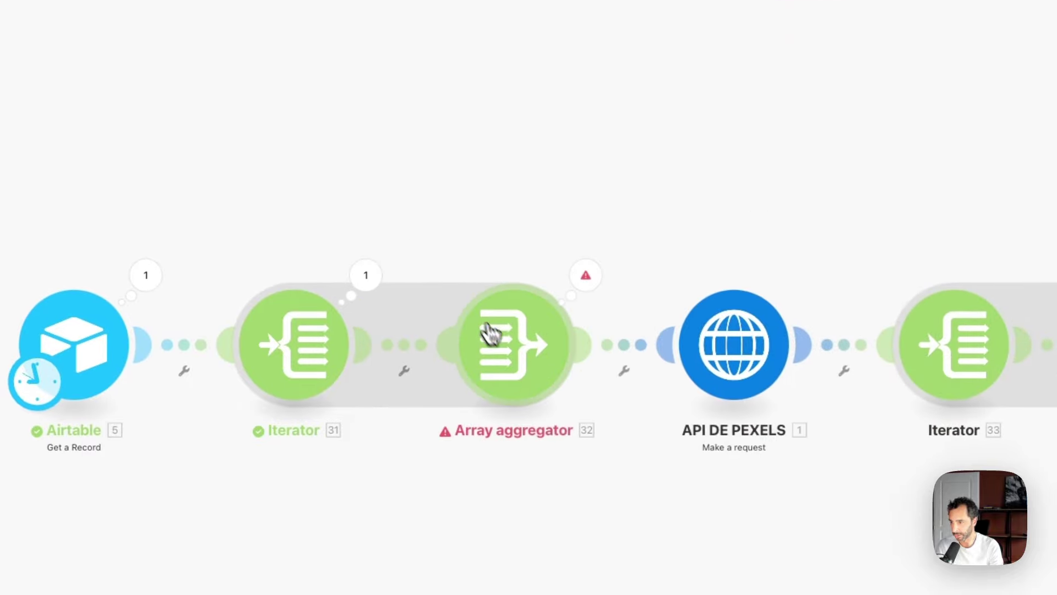
Step: Replace the first Array aggregator's File URL mapping with the URL item from Iterator [31]
{"action": "left_click", "coordinate": [488, 329]}
{"action": "left_click", "coordinate": [715, 412]}
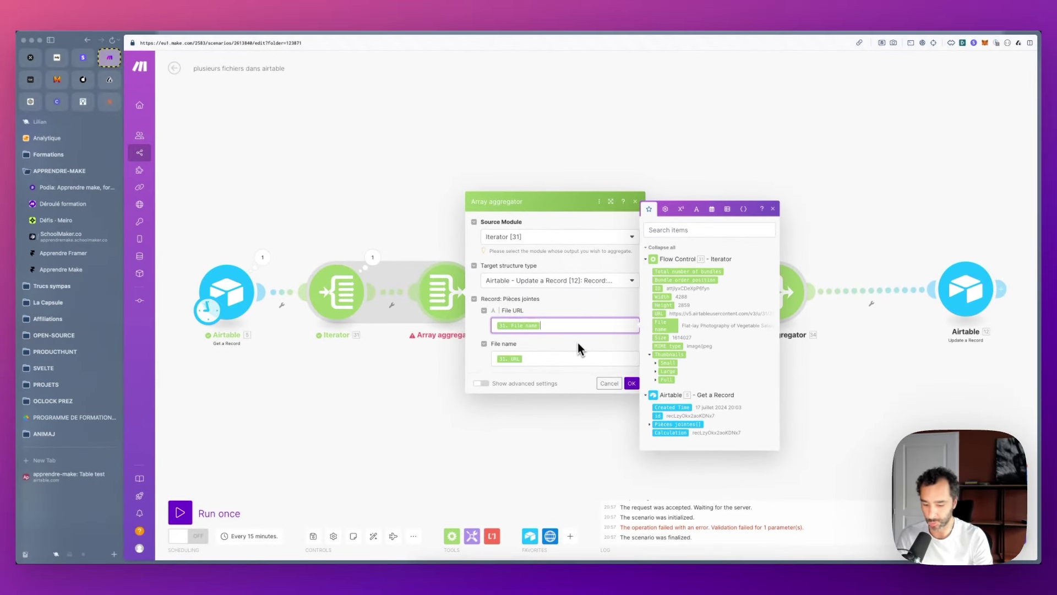
{"action": "key", "text": "super+a"}
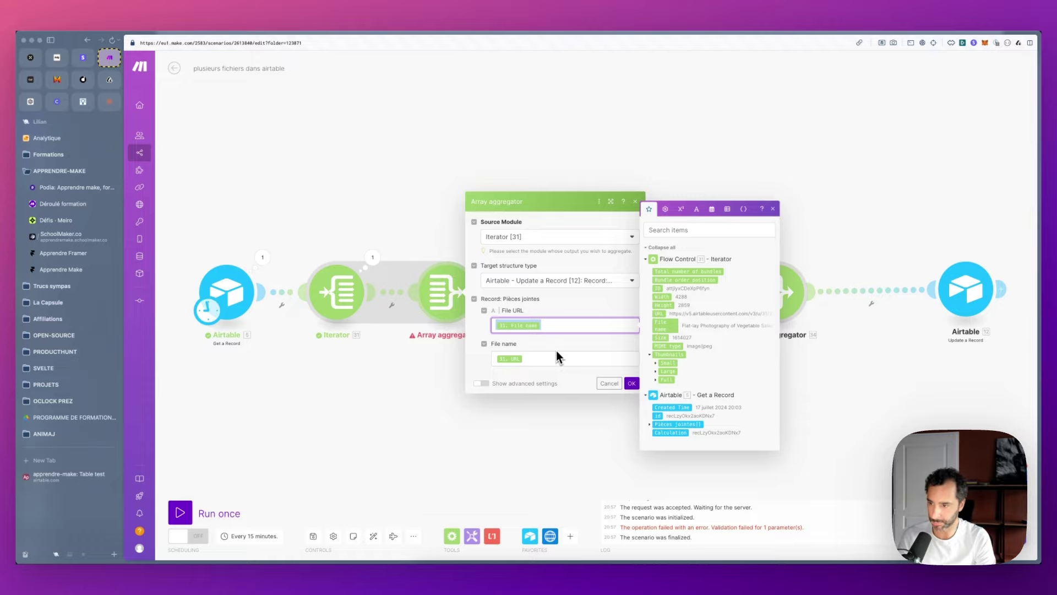
{"action": "key", "text": "BackSpace"}
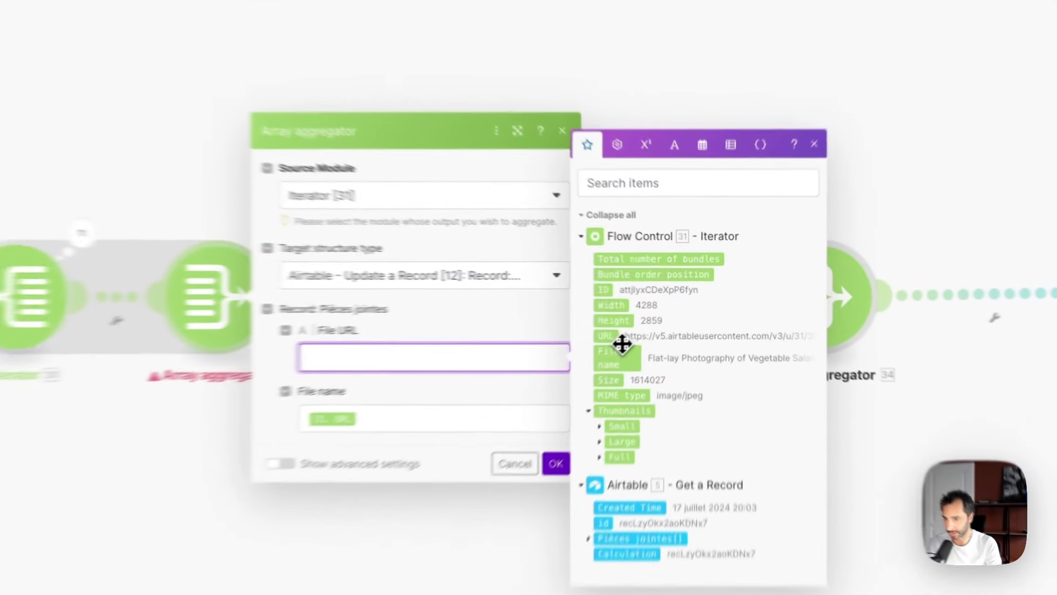
{"action": "left_click", "coordinate": [660, 313]}
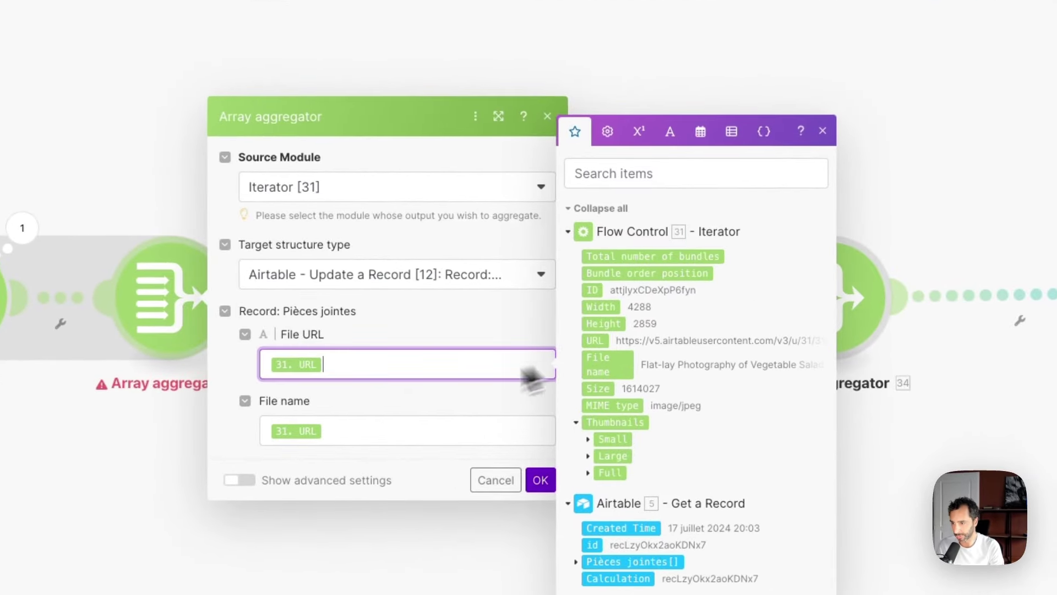
Step: Replace the first Array aggregator's File name mapping with Iterator [31]'s File name and confirm the module settings
{"action": "left_click", "coordinate": [566, 355]}
{"action": "key", "text": "super+a"}
{"action": "key", "text": "BackSpace"}
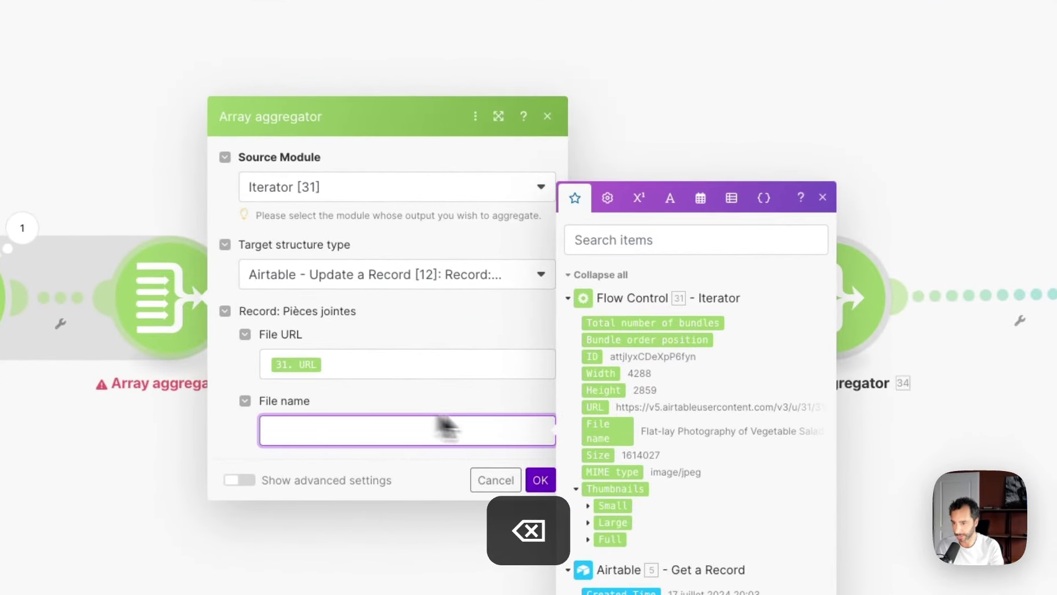
{"action": "left_click", "coordinate": [624, 434]}
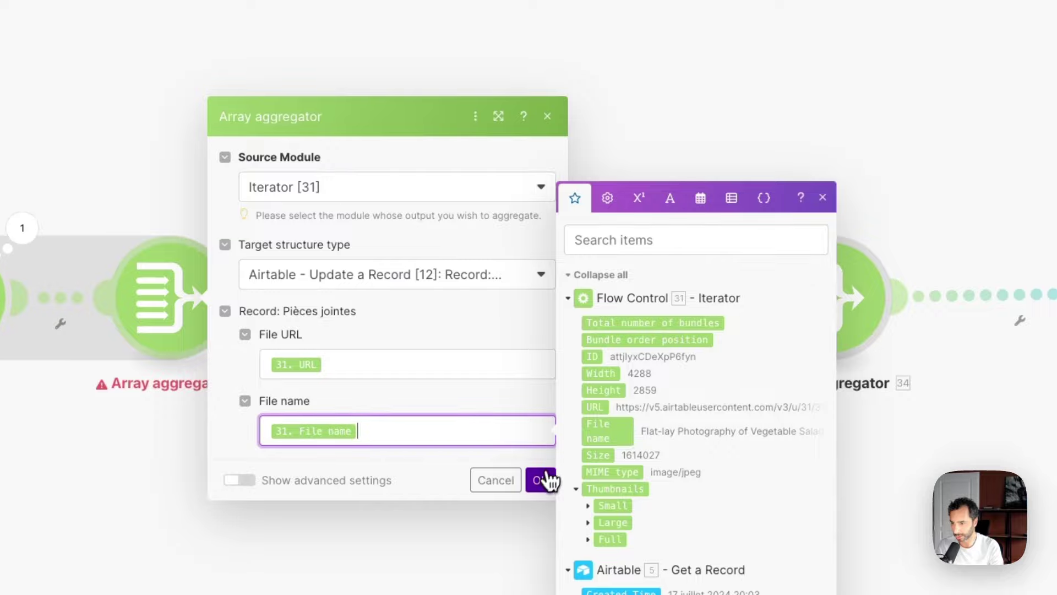
{"action": "left_click", "coordinate": [542, 480]}
Step: Inspect Pièces jointes in the Update a Record run output, check the module's settings, and save the scenario
{"action": "left_click", "coordinate": [557, 246]}
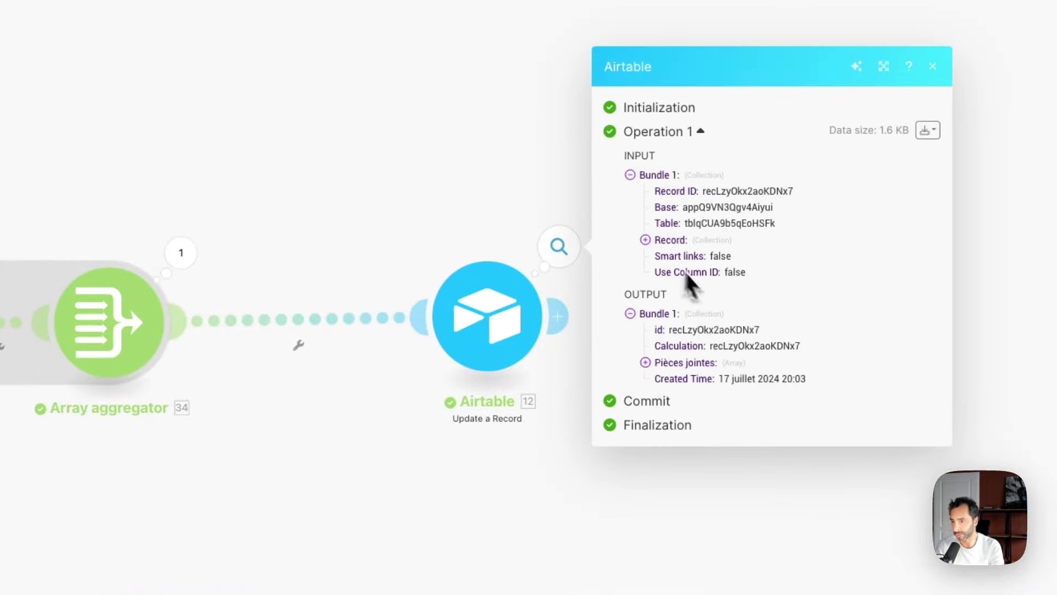
{"action": "left_click", "coordinate": [654, 365]}
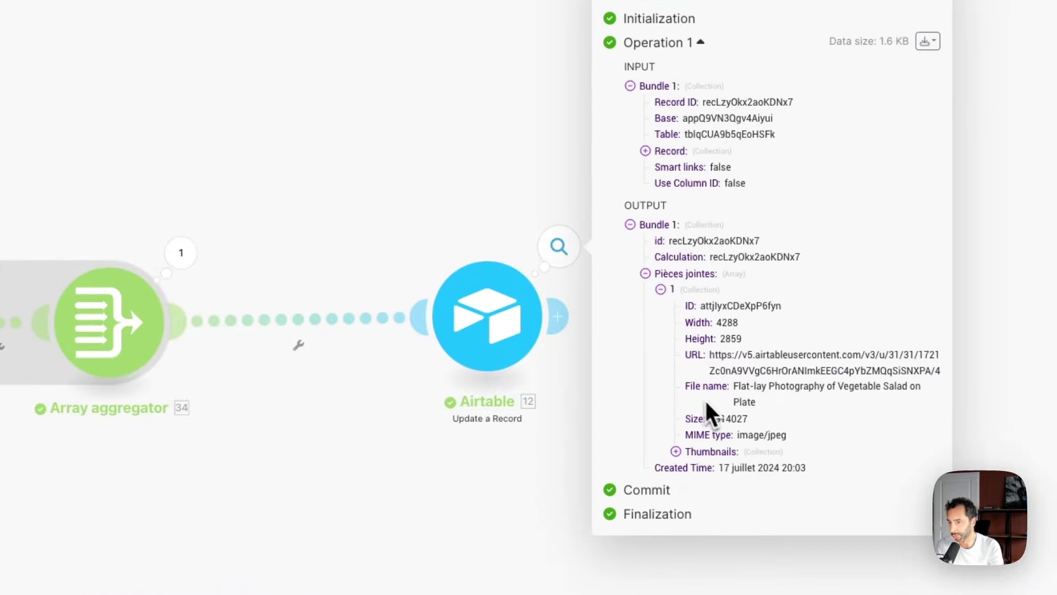
{"action": "left_click", "coordinate": [444, 236]}
{"action": "left_click", "coordinate": [485, 314]}
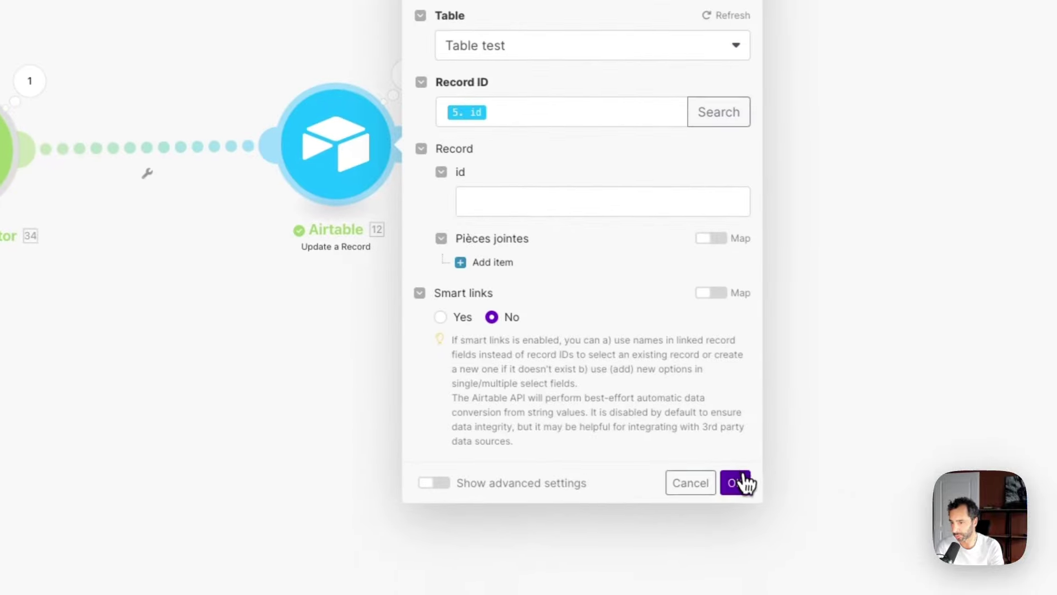
{"action": "left_click", "coordinate": [738, 483]}
{"action": "key", "text": "super+s"}
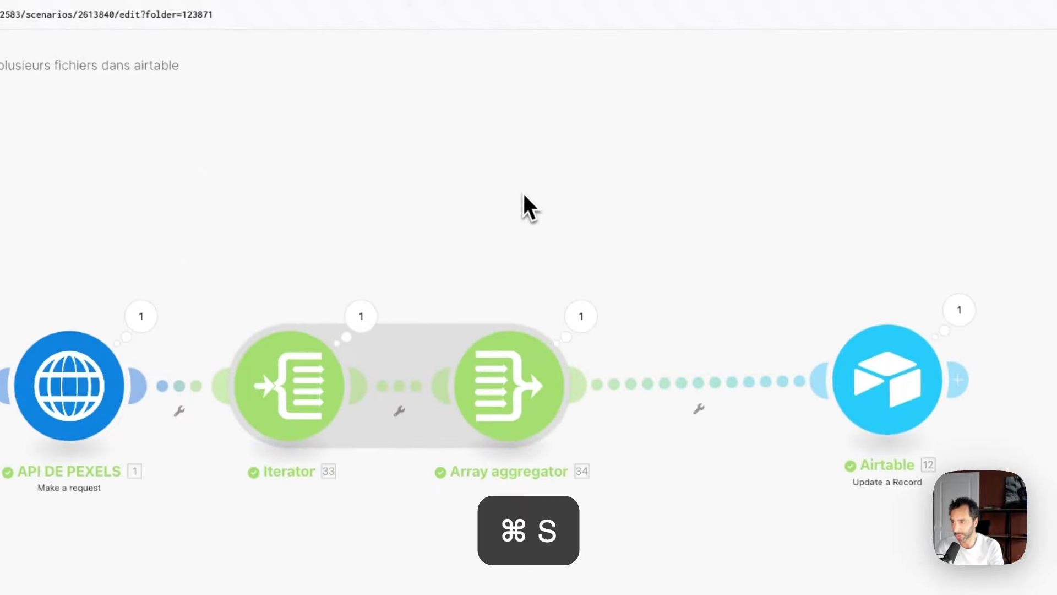
Step: Inspect the run details of both Array aggregators, expanding the second one's output array items with their File URL and File name
{"action": "left_click", "coordinate": [583, 314]}
{"action": "left_click", "coordinate": [419, 364]}
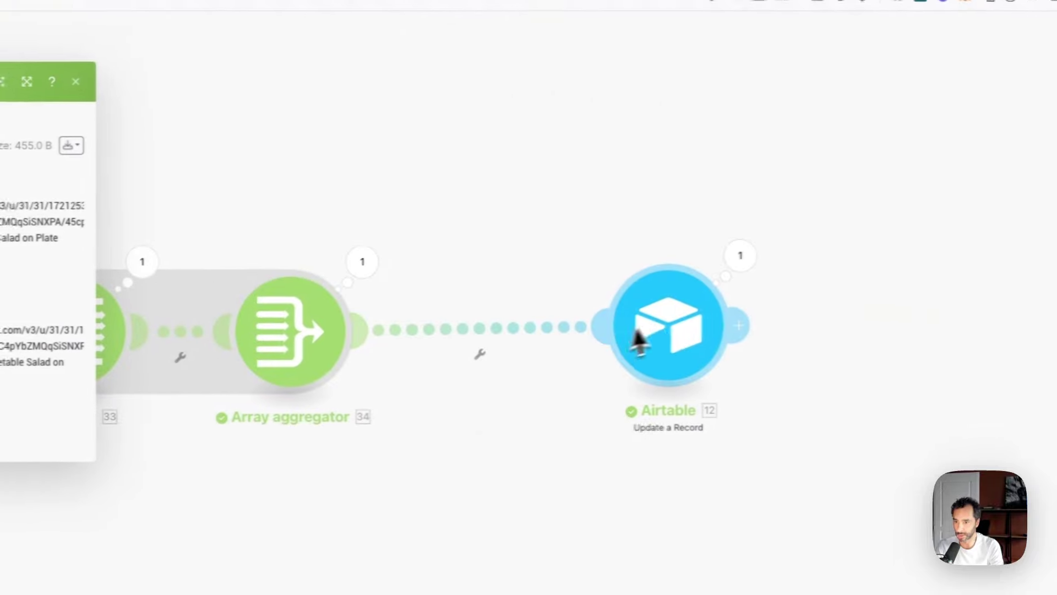
{"action": "left_click", "coordinate": [992, 248]}
{"action": "left_click", "coordinate": [354, 263]}
{"action": "left_click", "coordinate": [439, 347]}
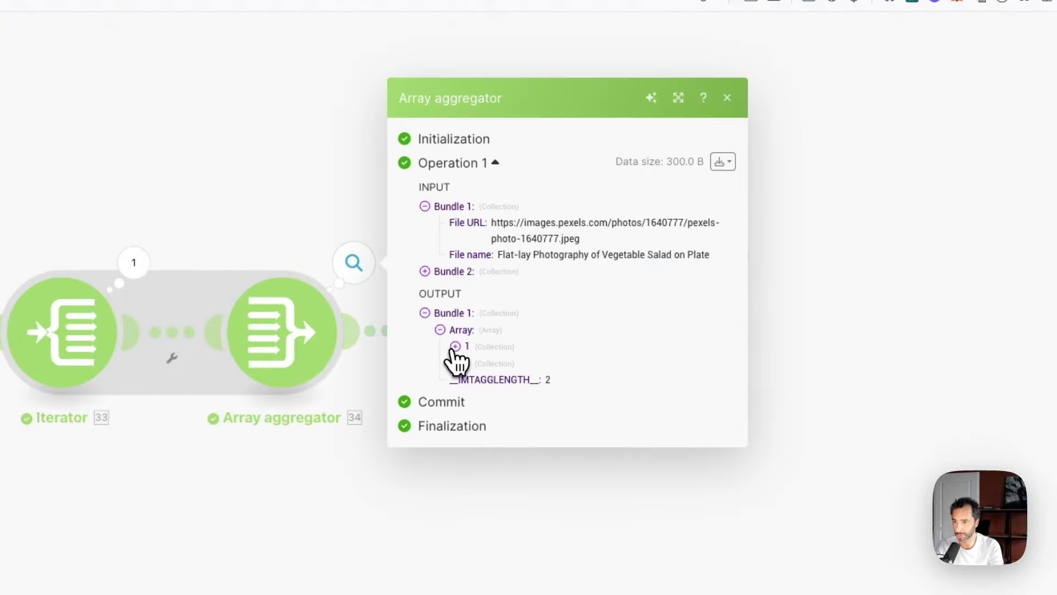
{"action": "left_click", "coordinate": [441, 345]}
{"action": "left_click", "coordinate": [455, 395]}
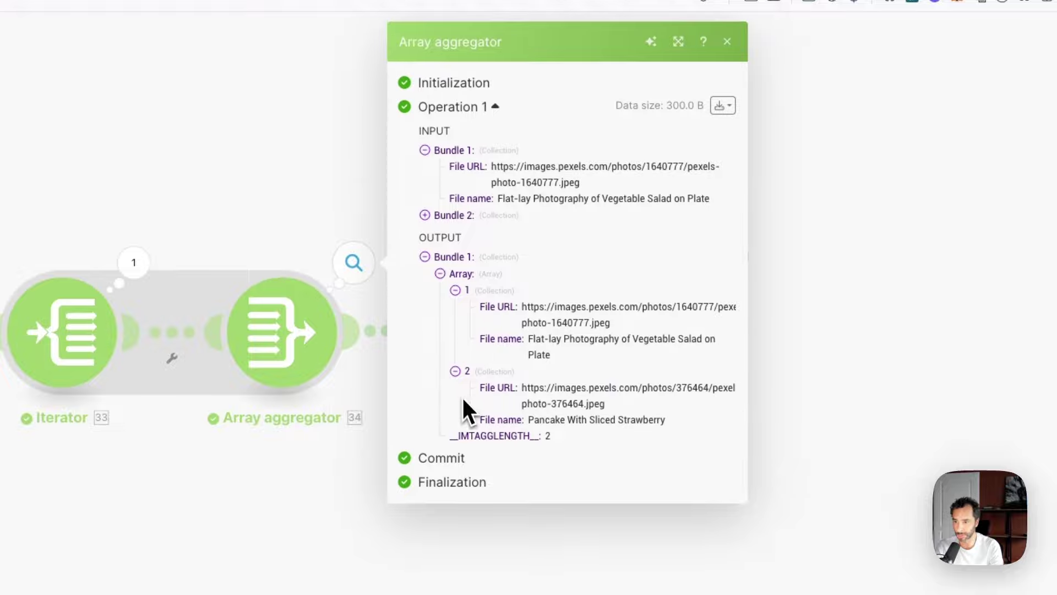
{"action": "left_click", "coordinate": [439, 273]}
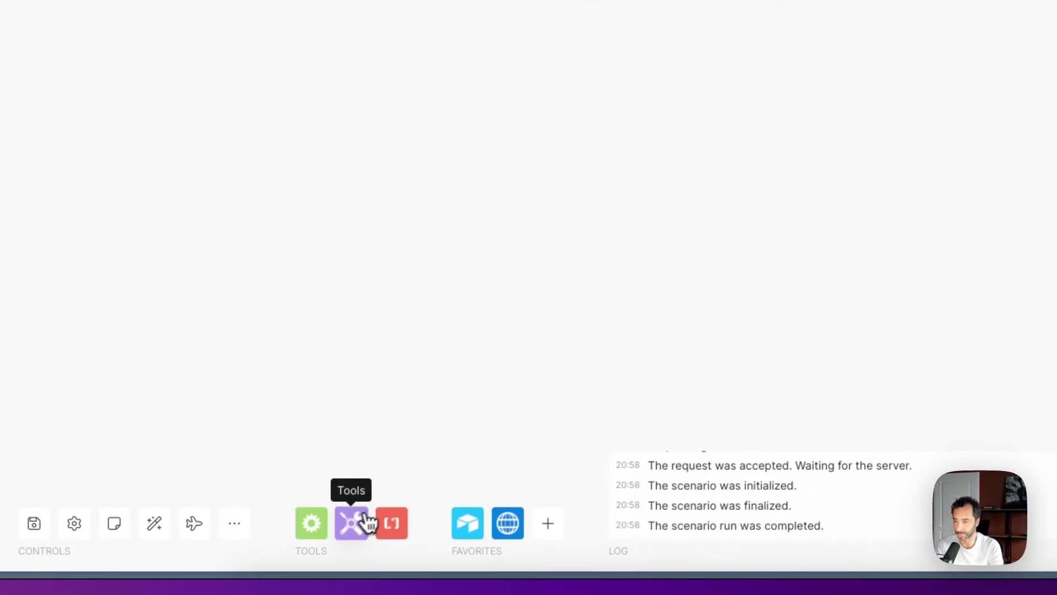
Step: Add a Tools Set variable module with the variable name merge after the second Array aggregator
{"action": "left_click", "coordinate": [366, 520]}
{"action": "scroll", "coordinate": [467, 300], "scroll_direction": "down", "scroll_amount": 2}
{"action": "left_click", "coordinate": [444, 338]}
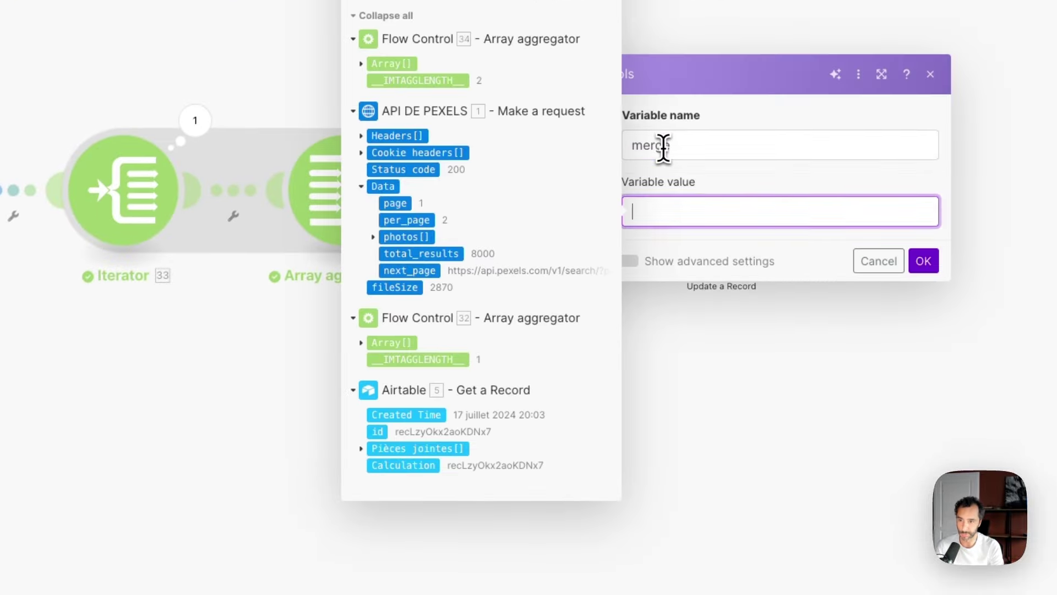
Step: Set the variable value to the merge function combining 32. Array[] and 34. Array[]
{"action": "type", "text": "merge"}
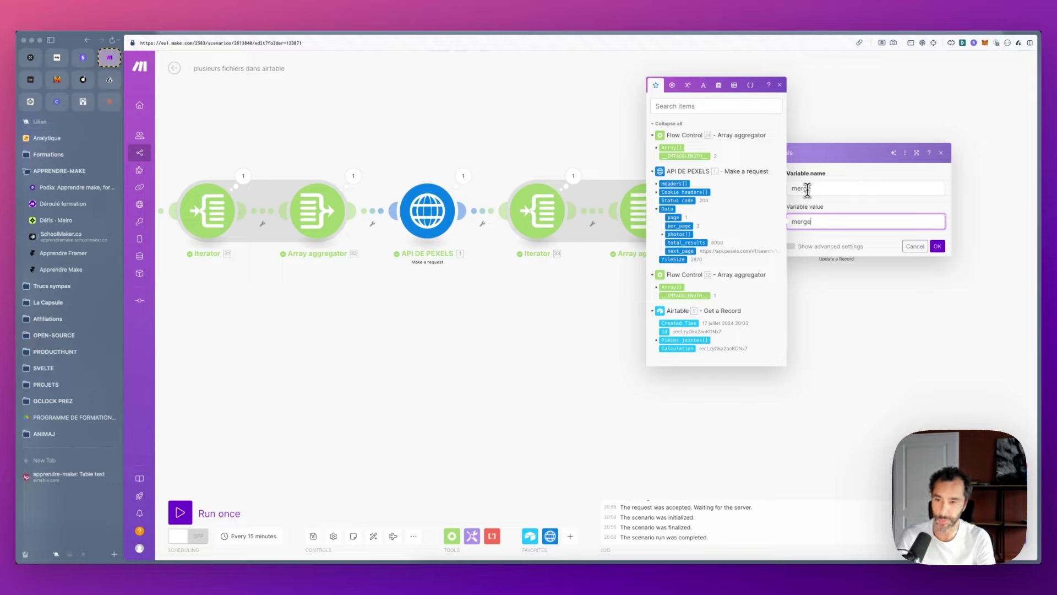
{"action": "type", "text": "("}
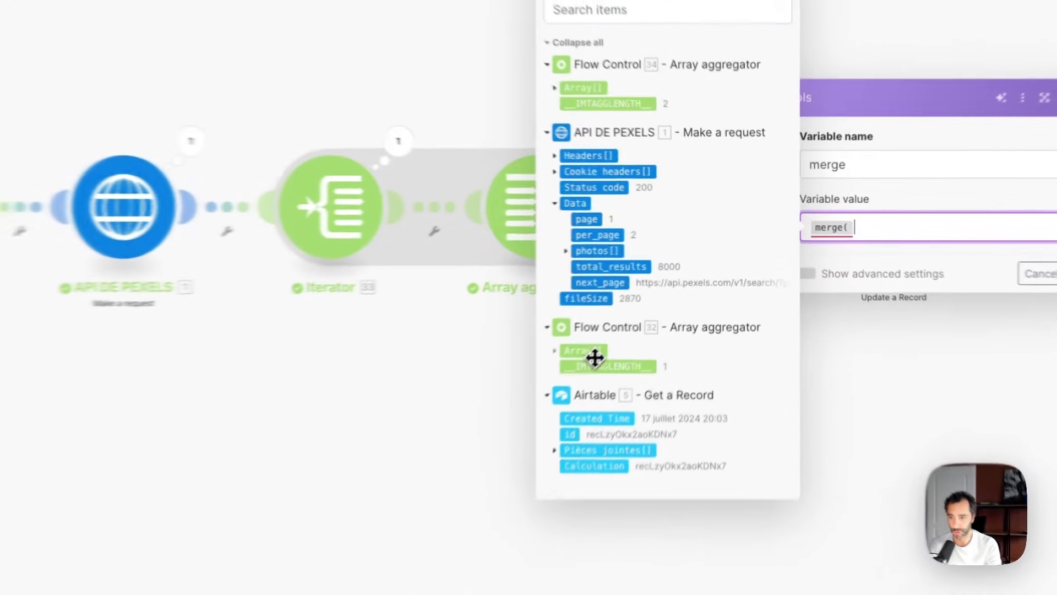
{"action": "left_click", "coordinate": [678, 287]}
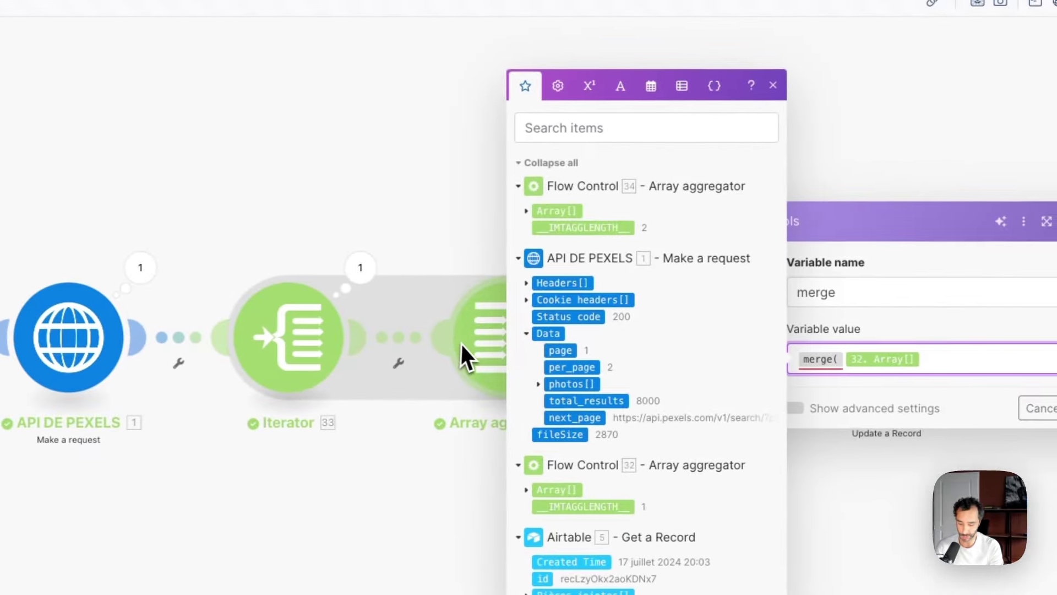
{"action": "type", "text": ";"}
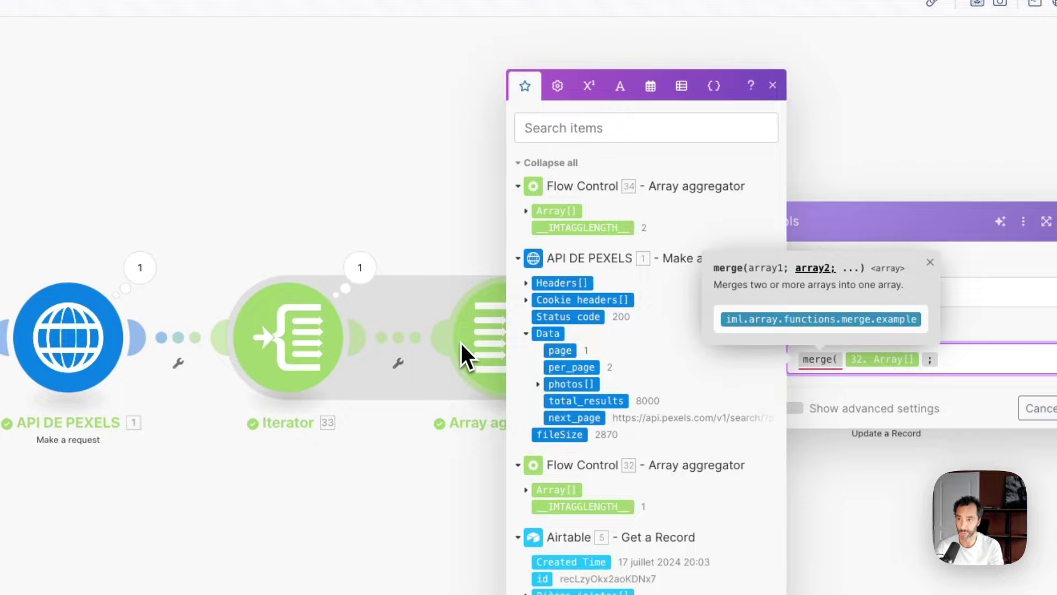
{"action": "left_click", "coordinate": [550, 211]}
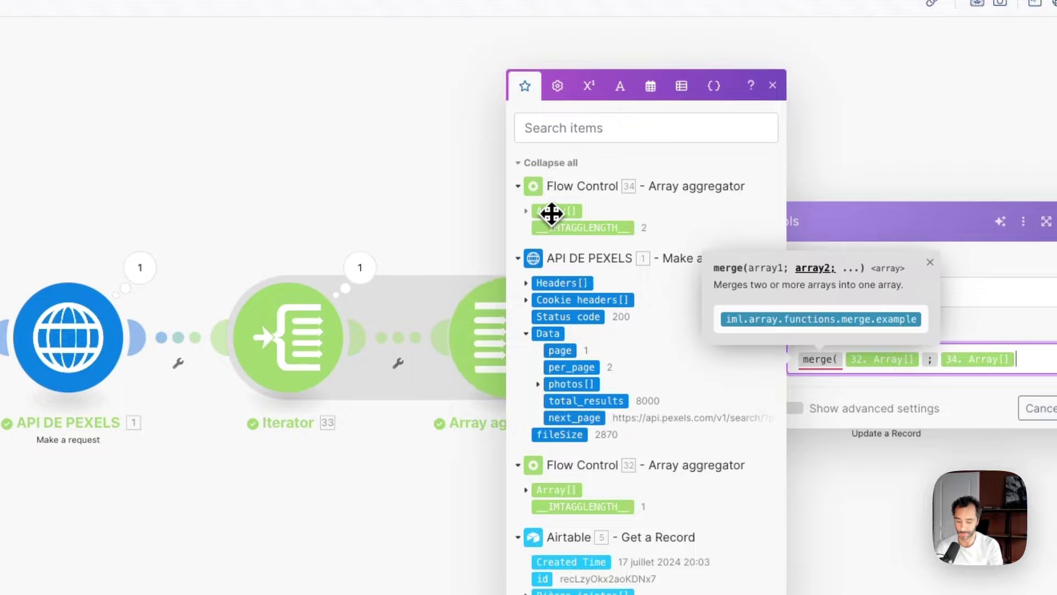
{"action": "type", "text": ")"}
{"action": "key", "text": "BackSpace"}
Step: Run the scenario and expand every item of the merge array in the Set variable module's output
{"action": "key", "text": "super+Return"}
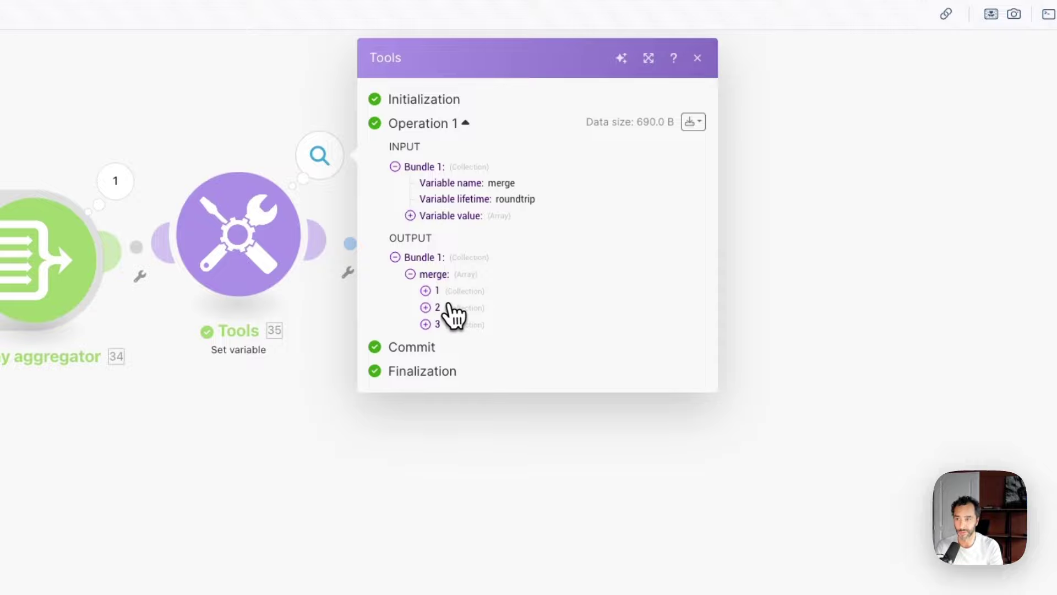
{"action": "left_click", "coordinate": [435, 290]}
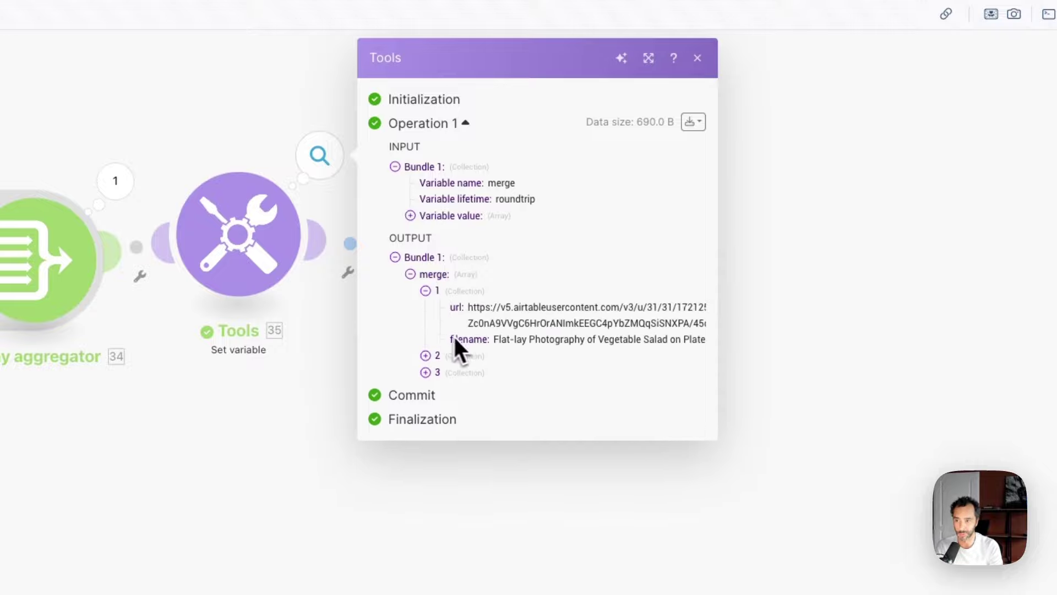
{"action": "left_click", "coordinate": [428, 355]}
{"action": "left_click", "coordinate": [432, 420]}
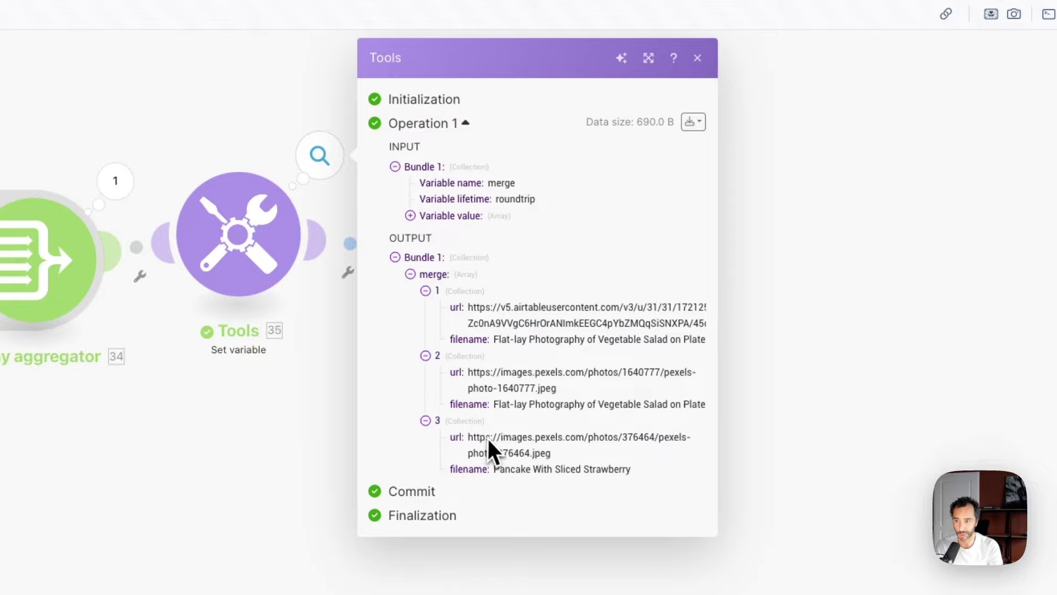
Step: Map Pièces jointes in the Update a Record module to the merge variable
{"action": "left_click", "coordinate": [475, 263]}
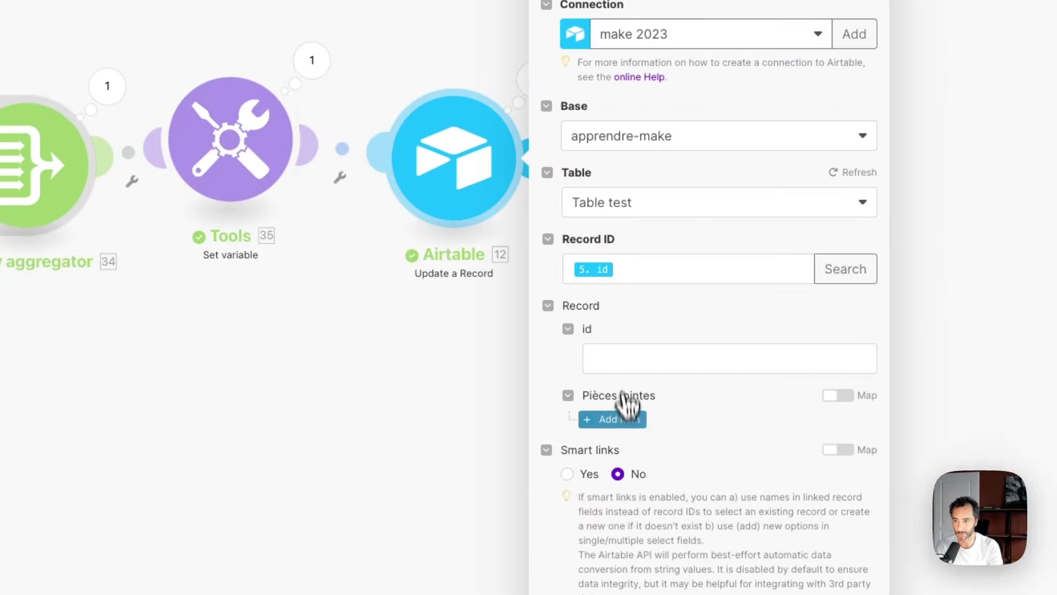
{"action": "left_click", "coordinate": [614, 276]}
{"action": "left_click", "coordinate": [719, 130]}
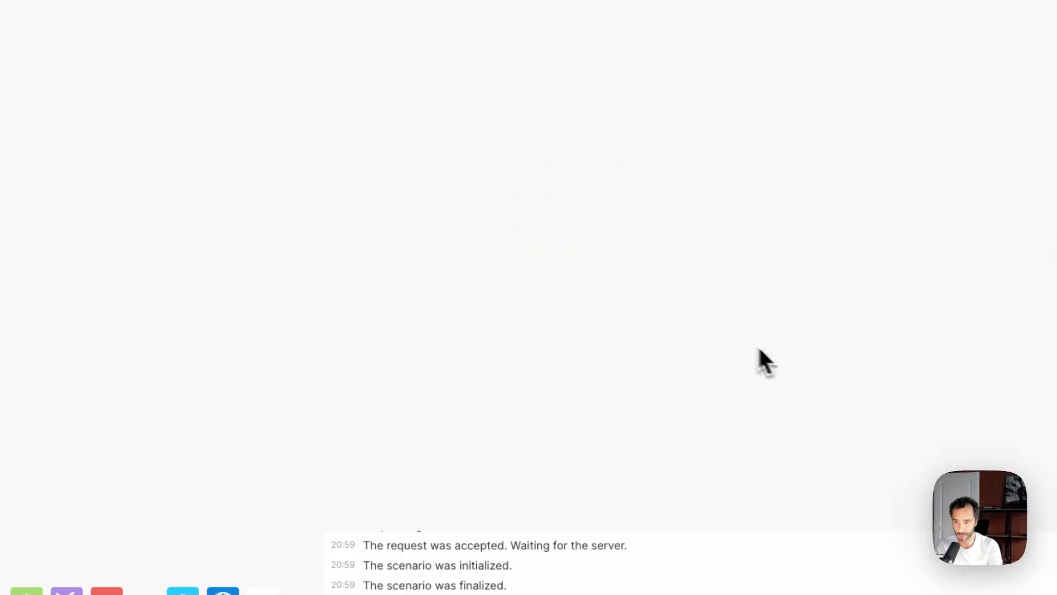
Step: Check the Airtable record's attachments, run the scenario in Make, and check the Pièces jointes field again
{"action": "key", "text": "ctrl+Tab"}
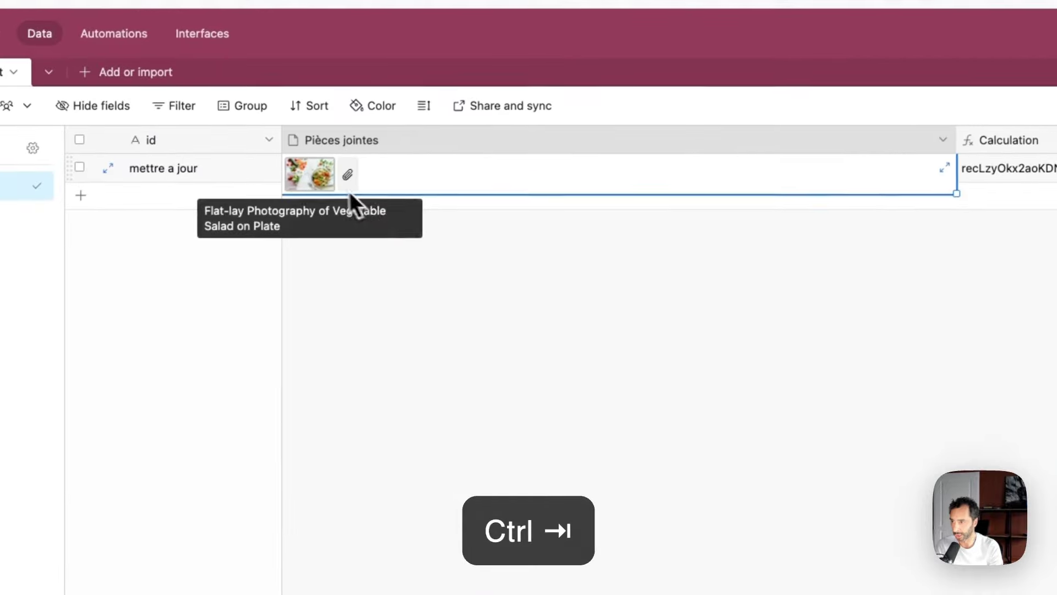
{"action": "key", "text": "super+Return"}
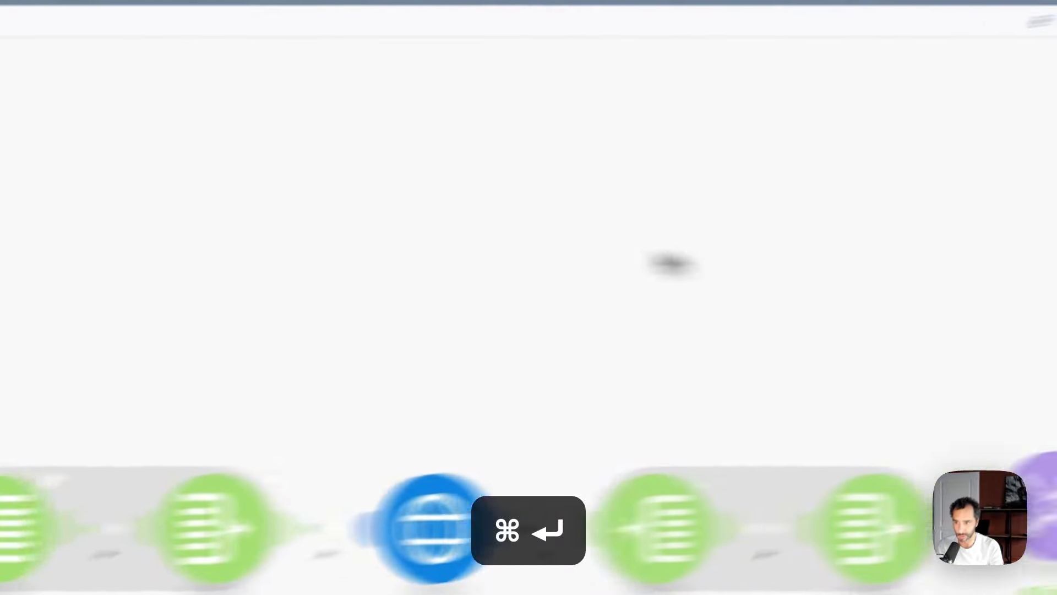
{"action": "key", "text": "ctrl+Tab"}
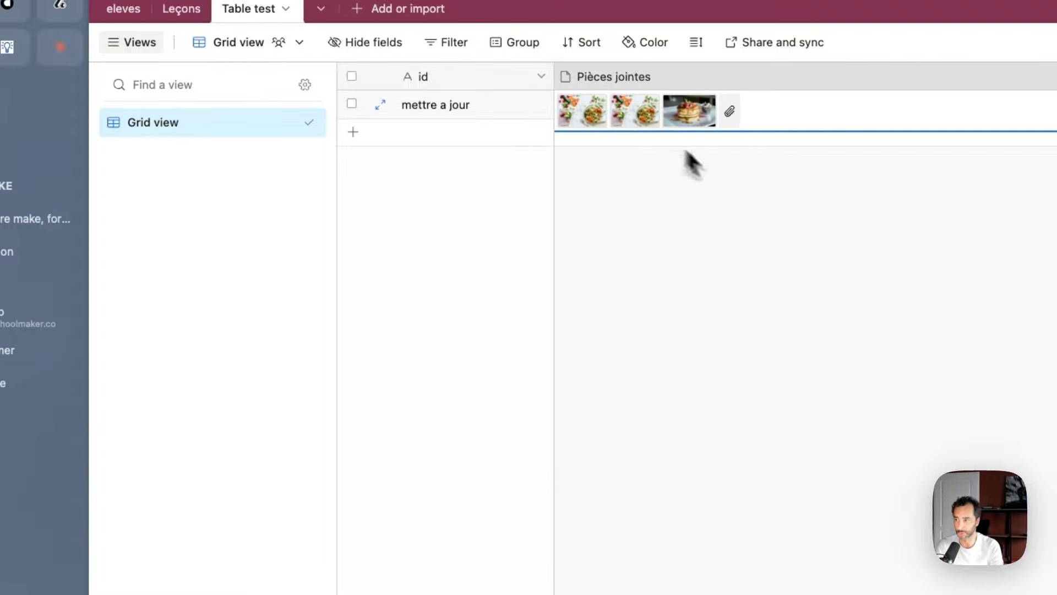
{"action": "key", "text": "ctrl+Tab"}
Step: Examine the photos array in the API DE PEXELS output, and compare it with the record's Pièces jointes in Airtable
{"action": "left_click", "coordinate": [306, 273]}
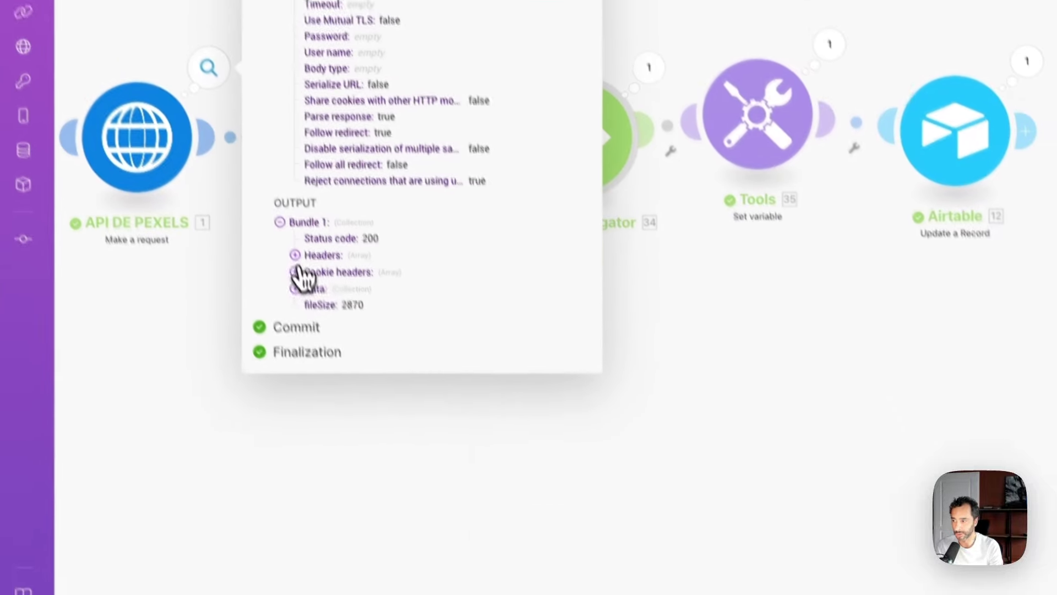
{"action": "left_click", "coordinate": [390, 492]}
{"action": "left_click", "coordinate": [321, 309]}
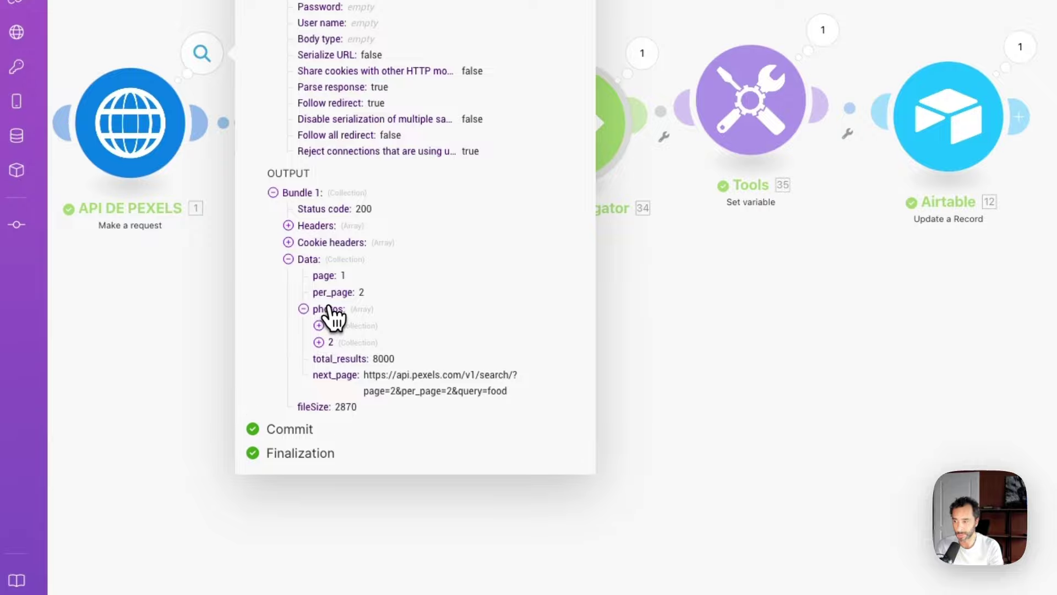
{"action": "left_click", "coordinate": [826, 370]}
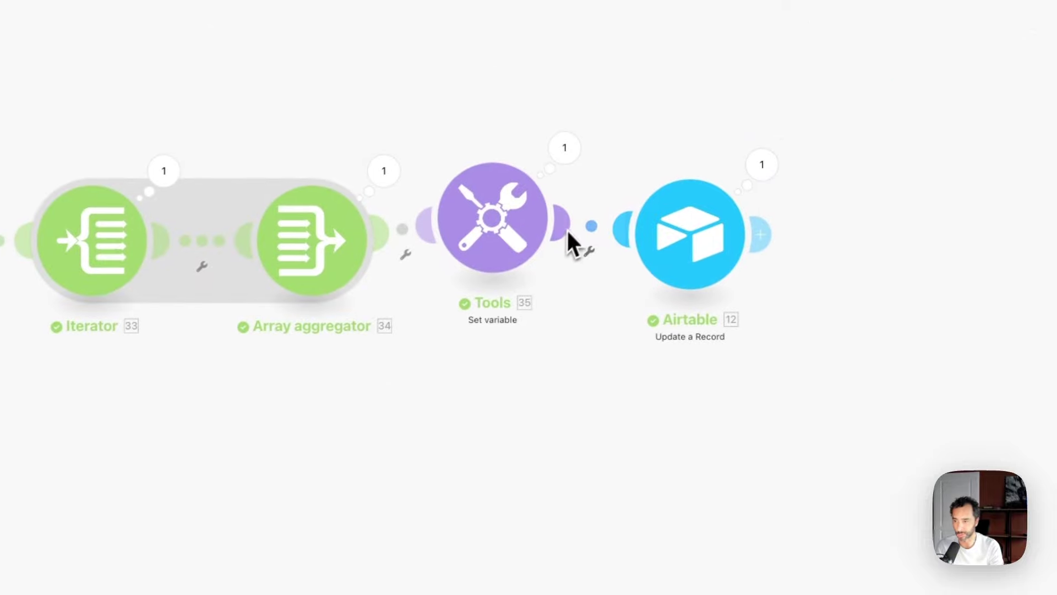
{"action": "key", "text": "ctrl+Tab"}
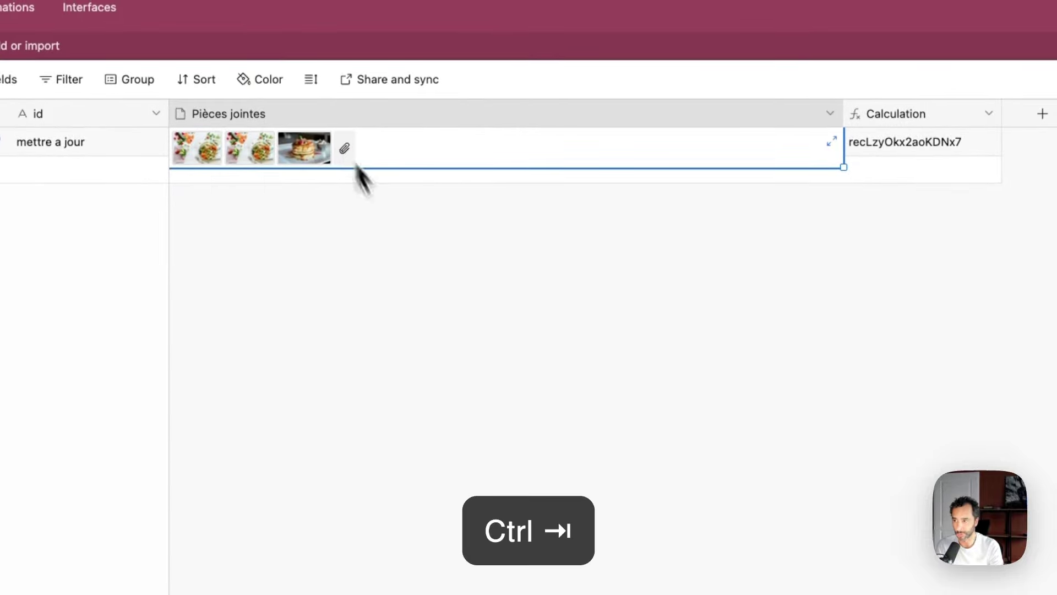
{"action": "key", "text": "ctrl+Tab"}
Step: Run the scenario in Make and expand the photos array in the API DE PEXELS output
{"action": "key", "text": "super+Return"}
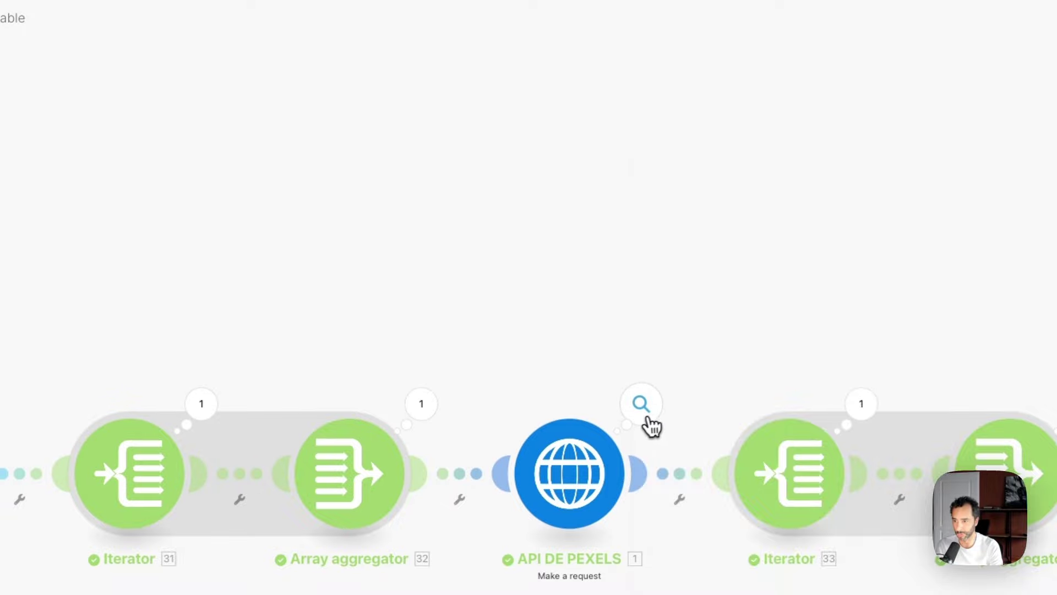
{"action": "left_click", "coordinate": [641, 405]}
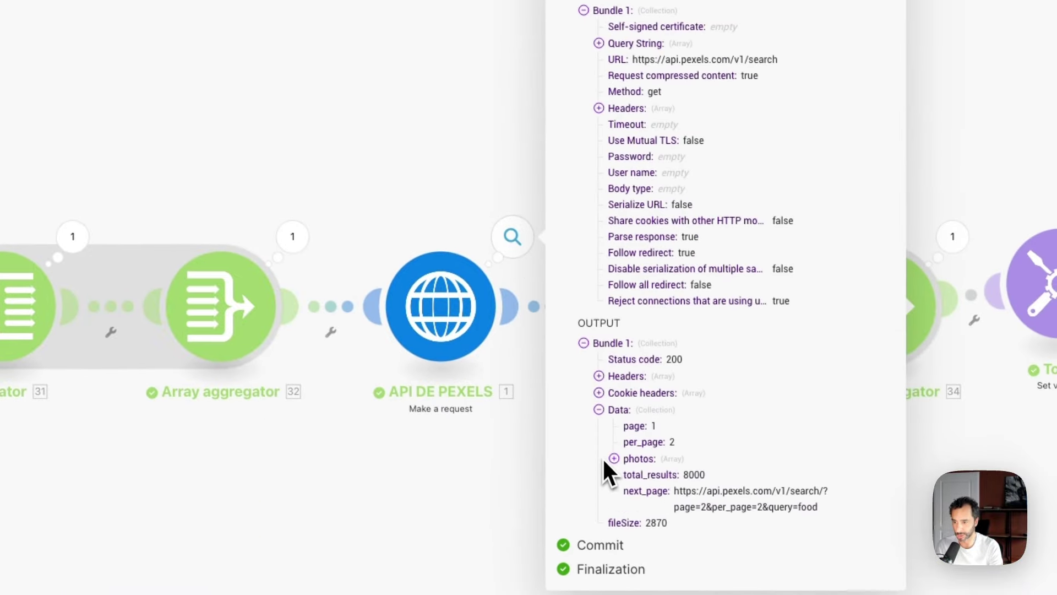
{"action": "left_click", "coordinate": [613, 458]}
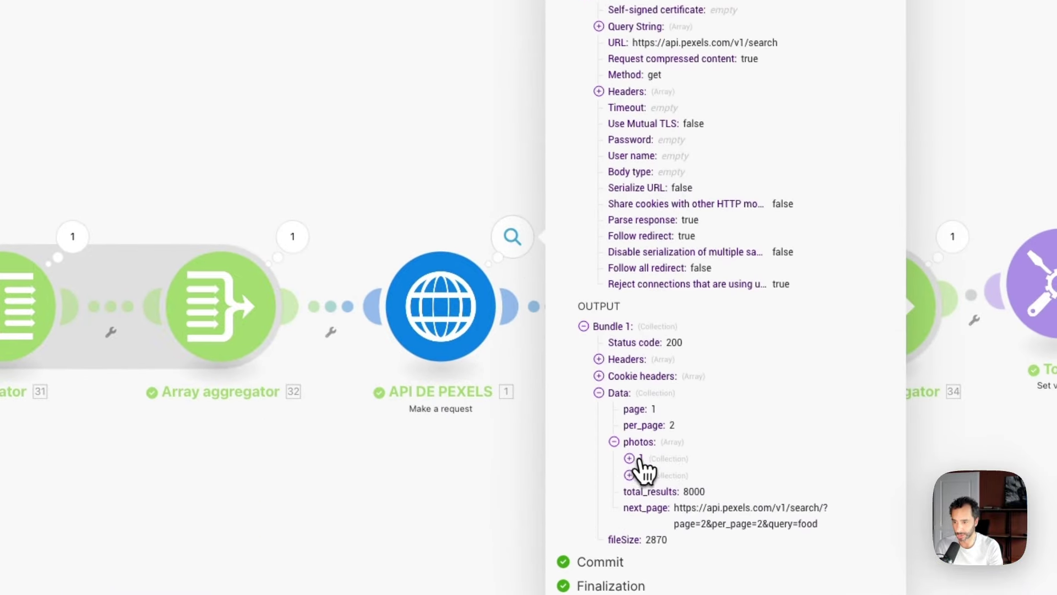
Step: Compare the photos array with the record's Pièces jointes field in Airtable, and close the HTTP module's output
{"action": "key", "text": "ctrl+Tab"}
{"action": "key", "text": "ctrl+Tab"}
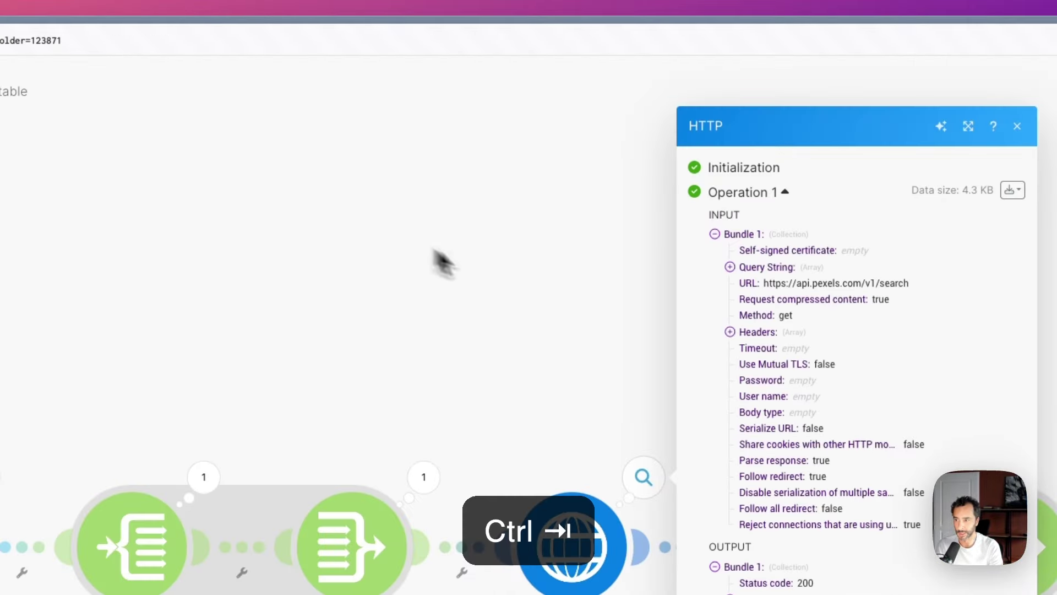
{"action": "left_click", "coordinate": [538, 281]}
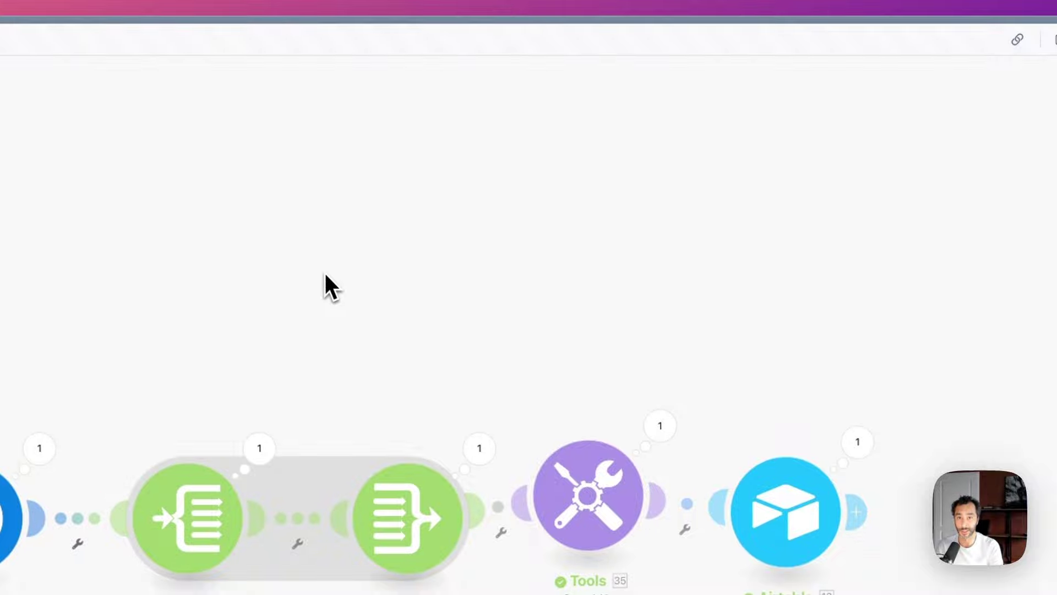
{"action": "key", "text": "ctrl+Tab"}
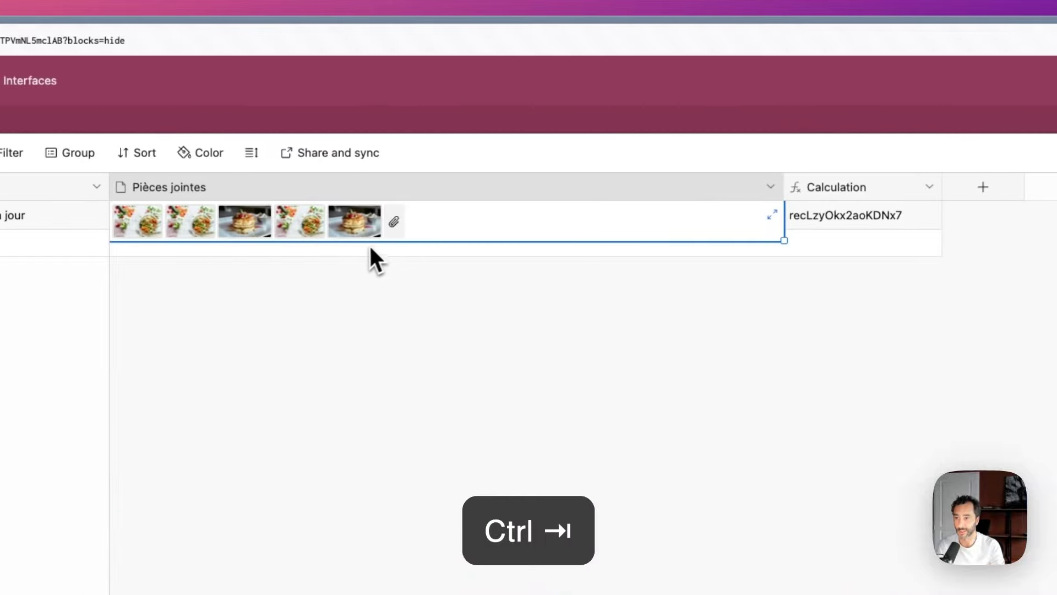
{"action": "key", "text": "ctrl+Tab"}
Step: Copy the merge formula from the Set variable module's Variable value, and leave the module without saving
{"action": "left_click", "coordinate": [504, 330]}
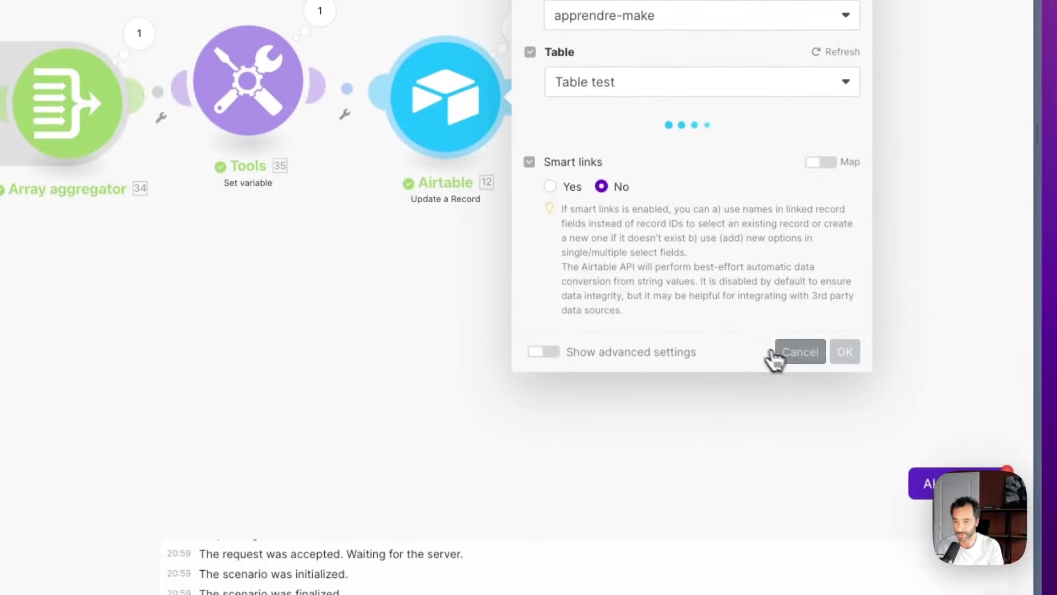
{"action": "left_click", "coordinate": [800, 352]}
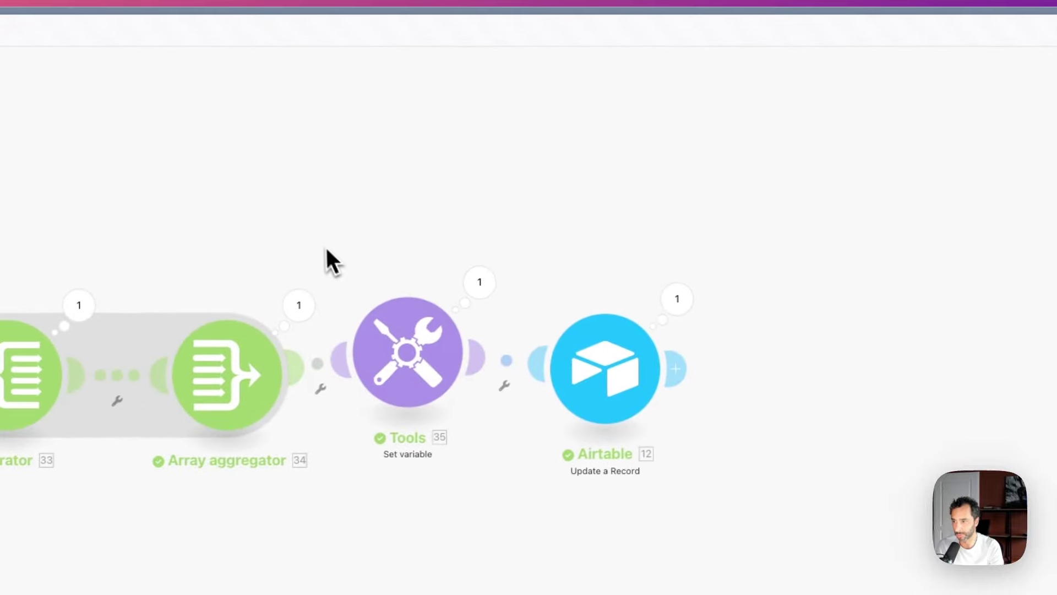
{"action": "left_click", "coordinate": [418, 342]}
{"action": "left_click", "coordinate": [767, 407]}
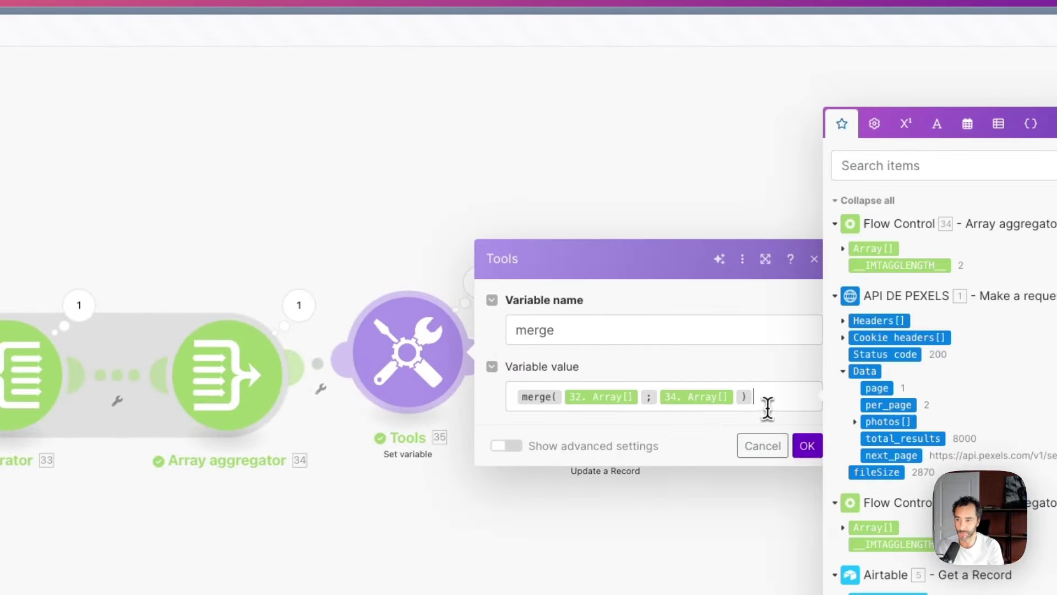
{"action": "key", "text": "super+a"}
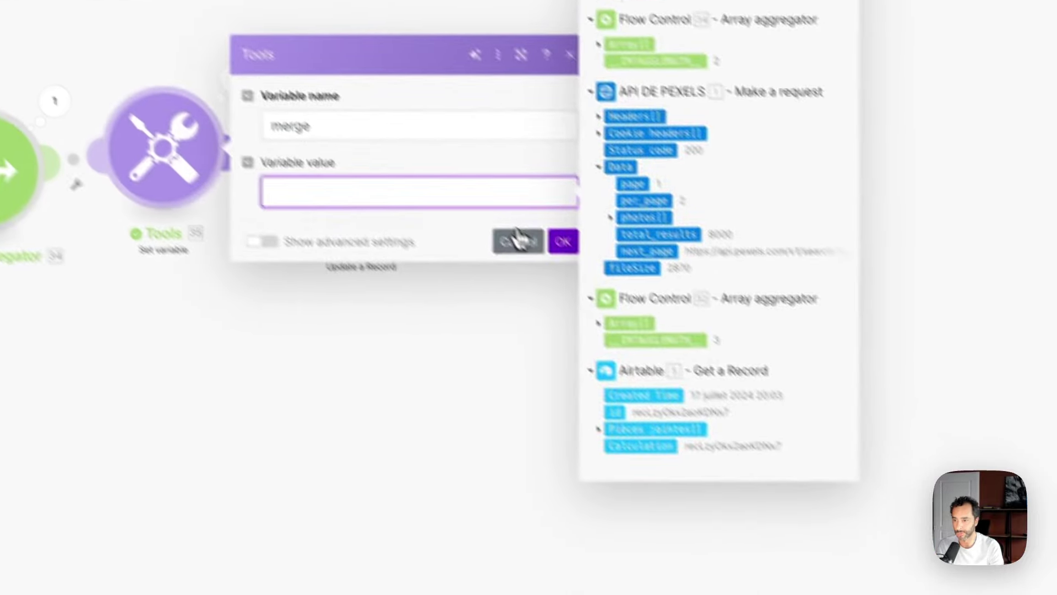
{"action": "left_click", "coordinate": [518, 238]}
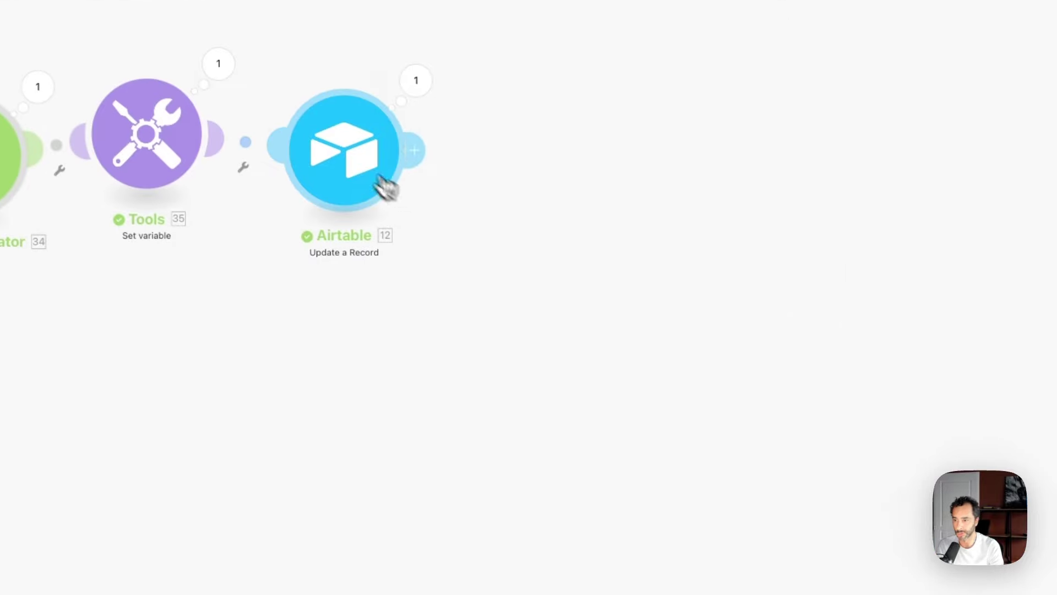
Step: Replace the Pièces jointes mapping in the Update a Record module with the copied formula merge(32. Array[]; 34. Array[])
{"action": "left_click", "coordinate": [379, 182]}
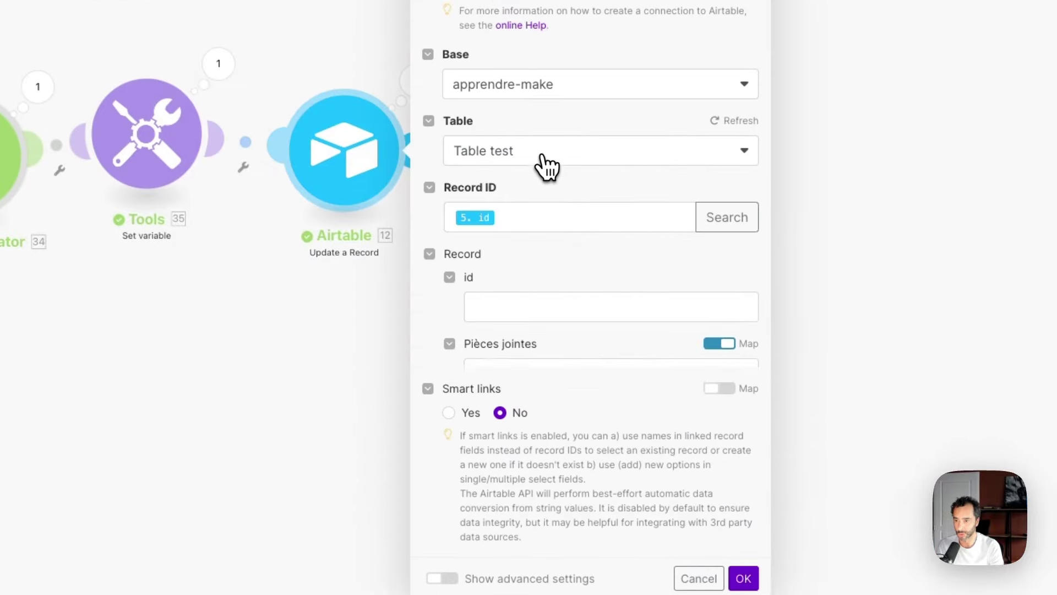
{"action": "left_click", "coordinate": [573, 315]}
{"action": "key", "text": "BackSpace"}
{"action": "key", "text": "super+v"}
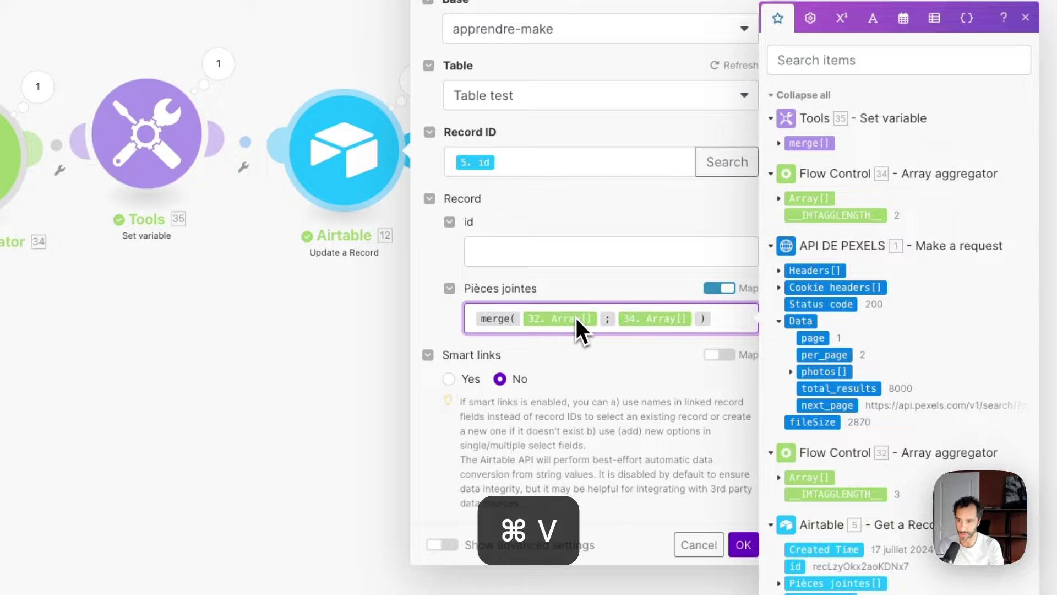
Step: Run the scenario with the direct merge formula and check the record's attachments in Airtable
{"action": "key", "text": "super+Return"}
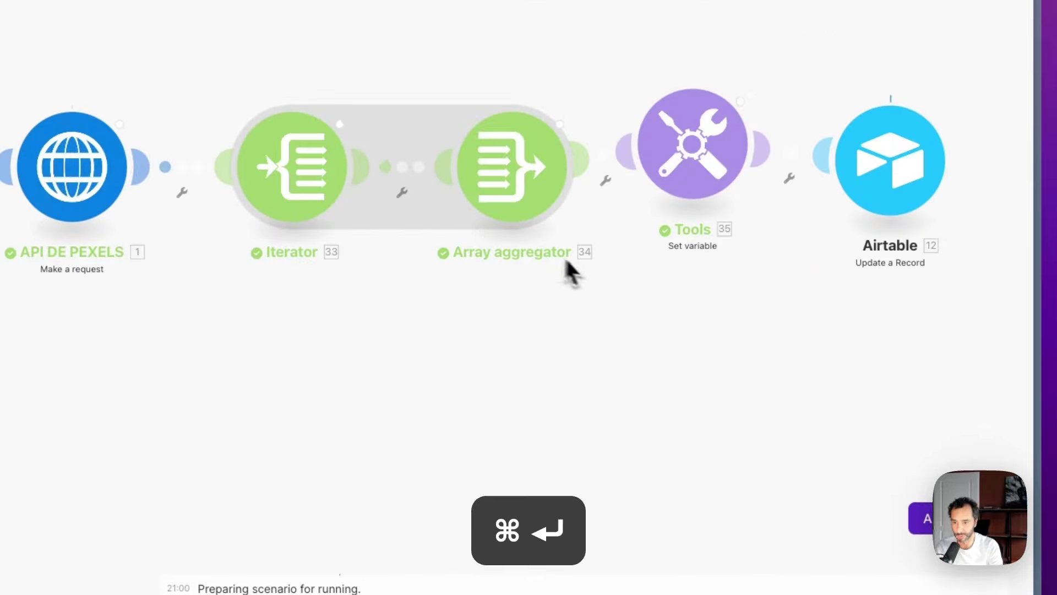
{"action": "key", "text": "ctrl+Tab"}
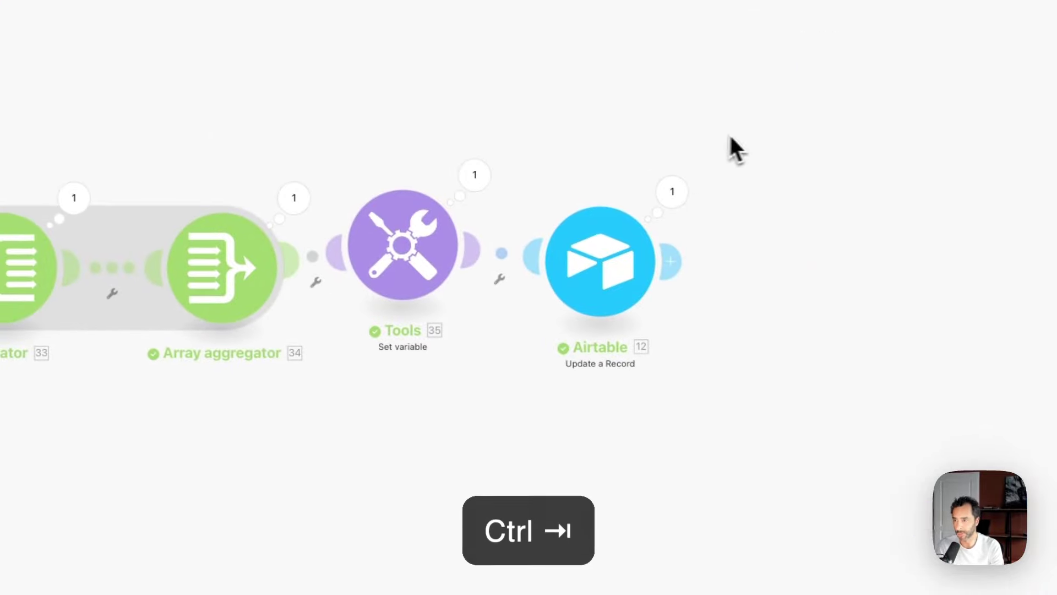
{"action": "key", "text": "ctrl+Tab"}
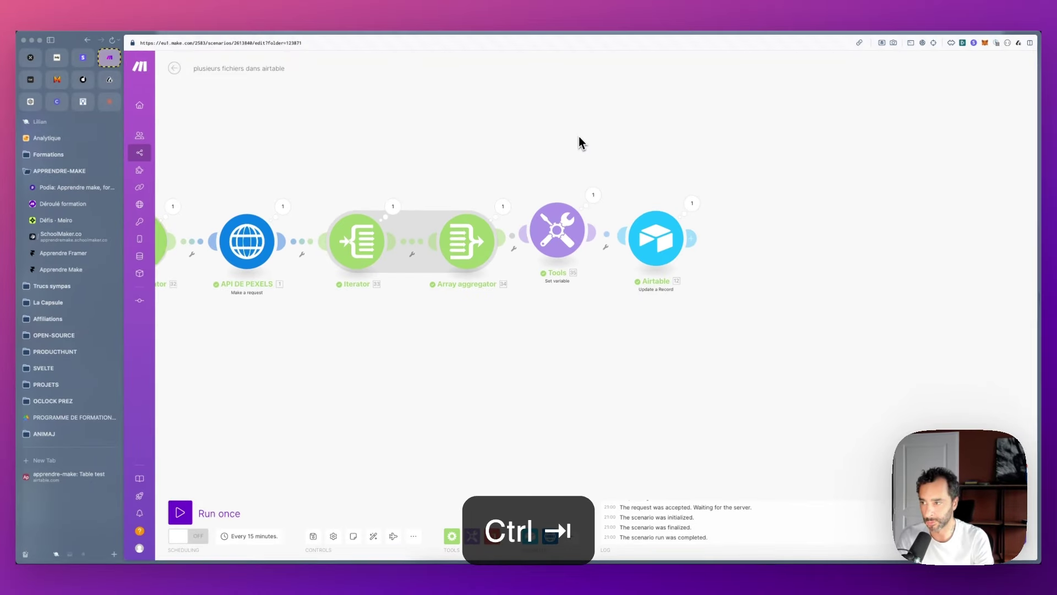